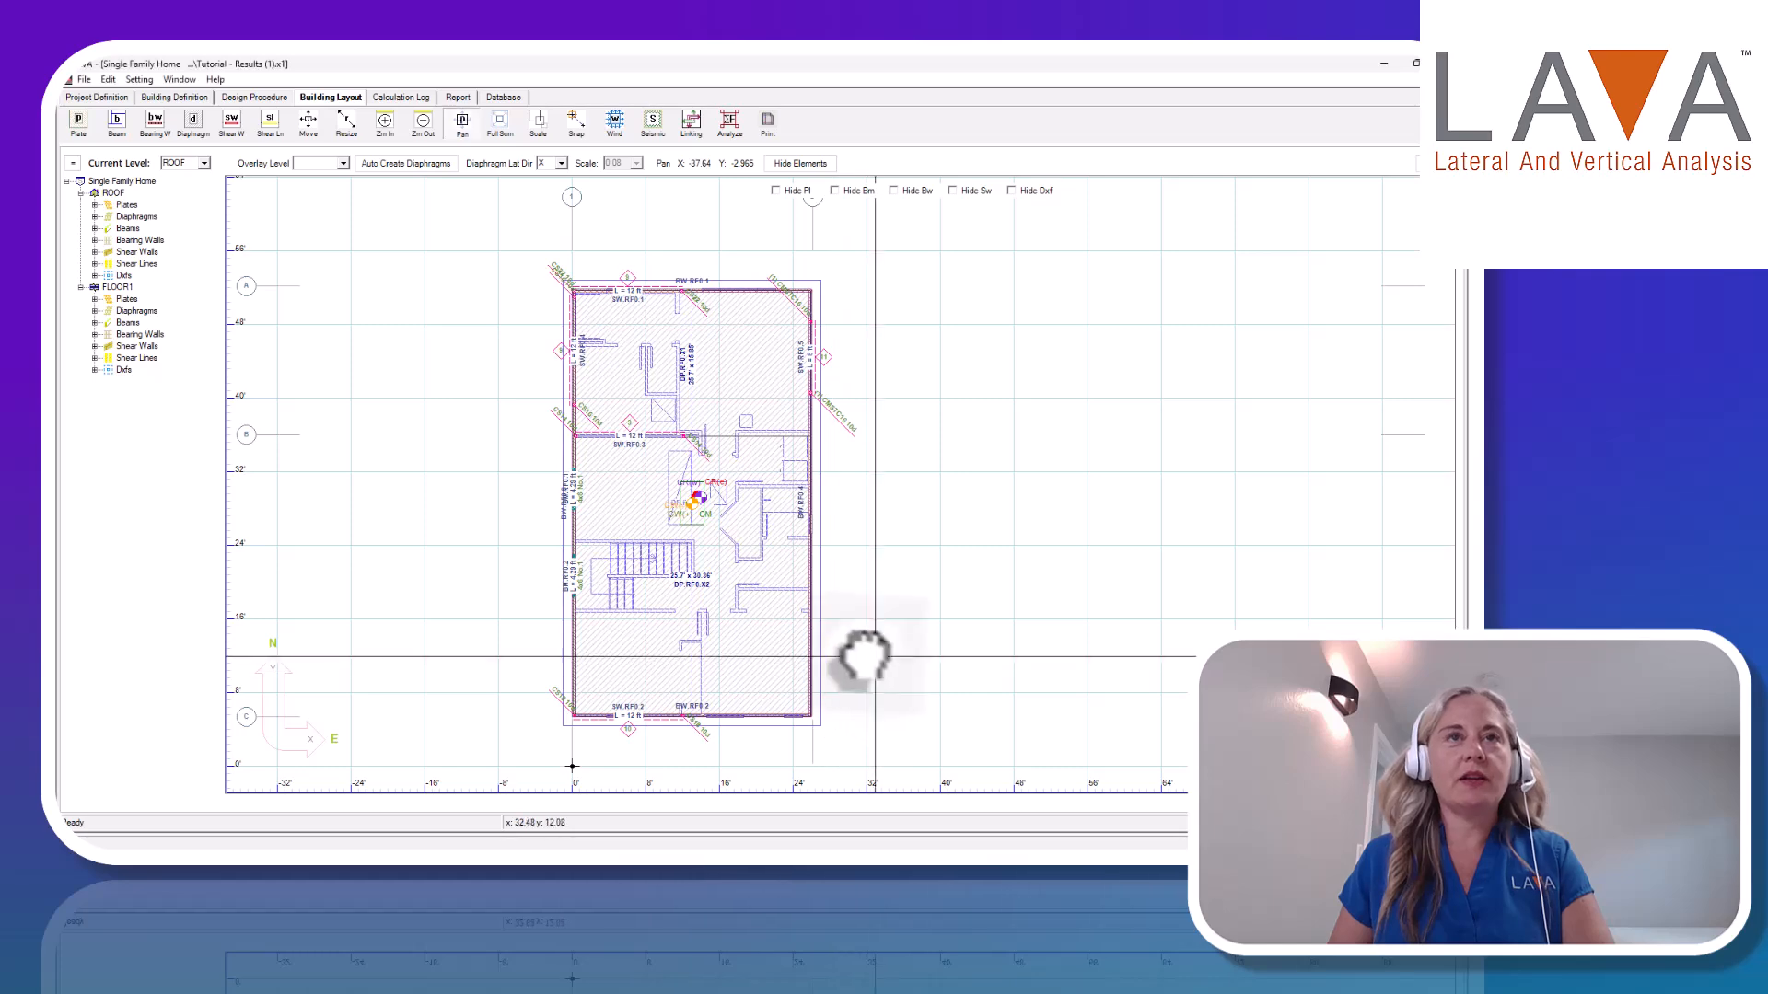
Inspect the roof's lower shear wall, switch the layout to FLOOR1, and temporarily overlay the ROOF level for comparison.
scroll(828, 650, up, 1)
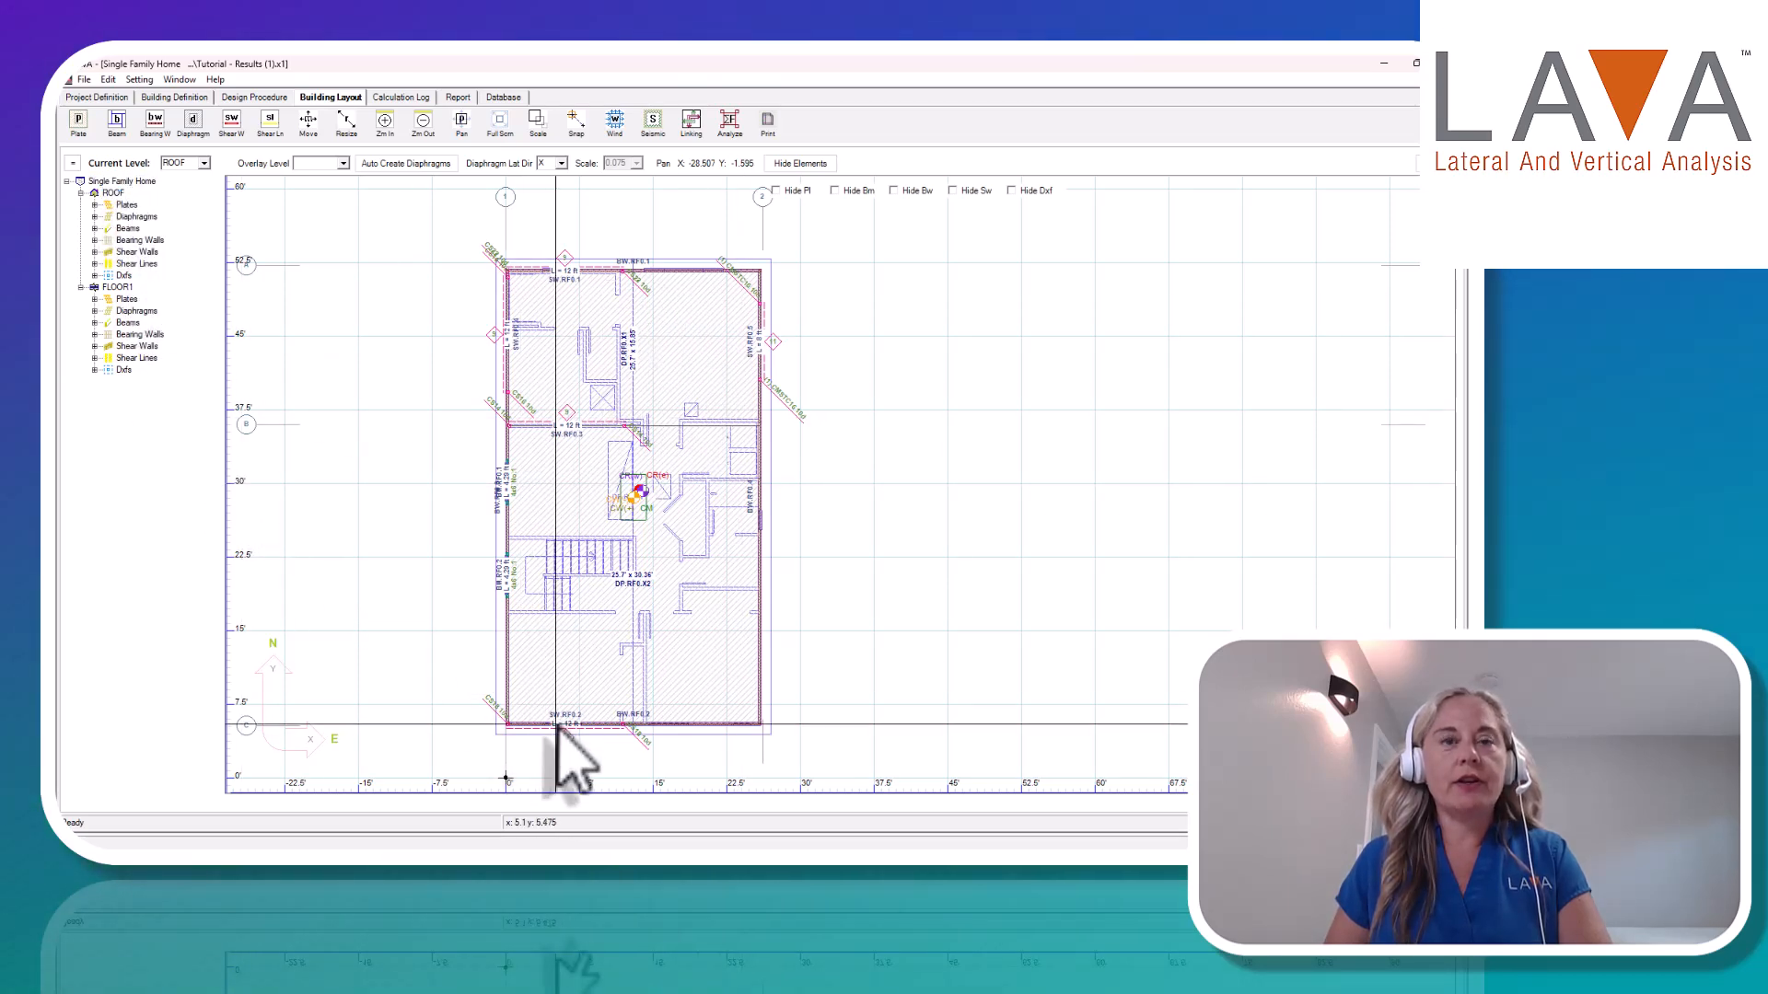
drag(618, 705, 631, 696)
scroll(630, 696, up, 2)
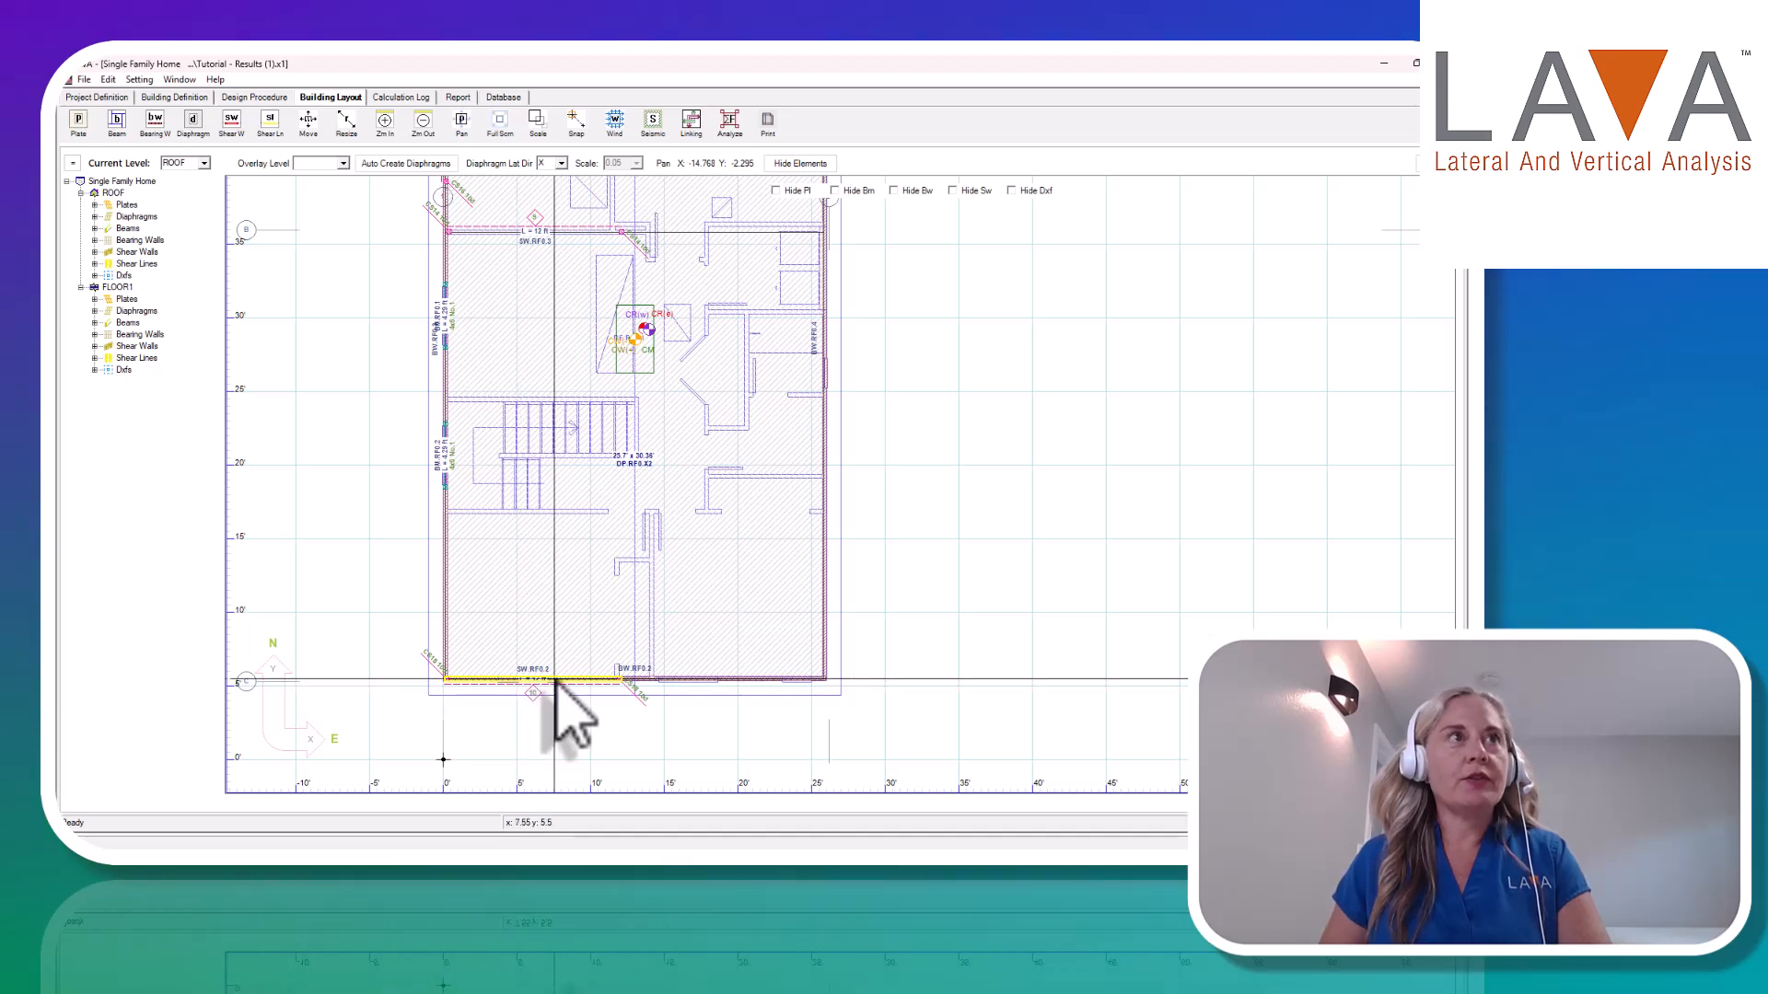
click(117, 287)
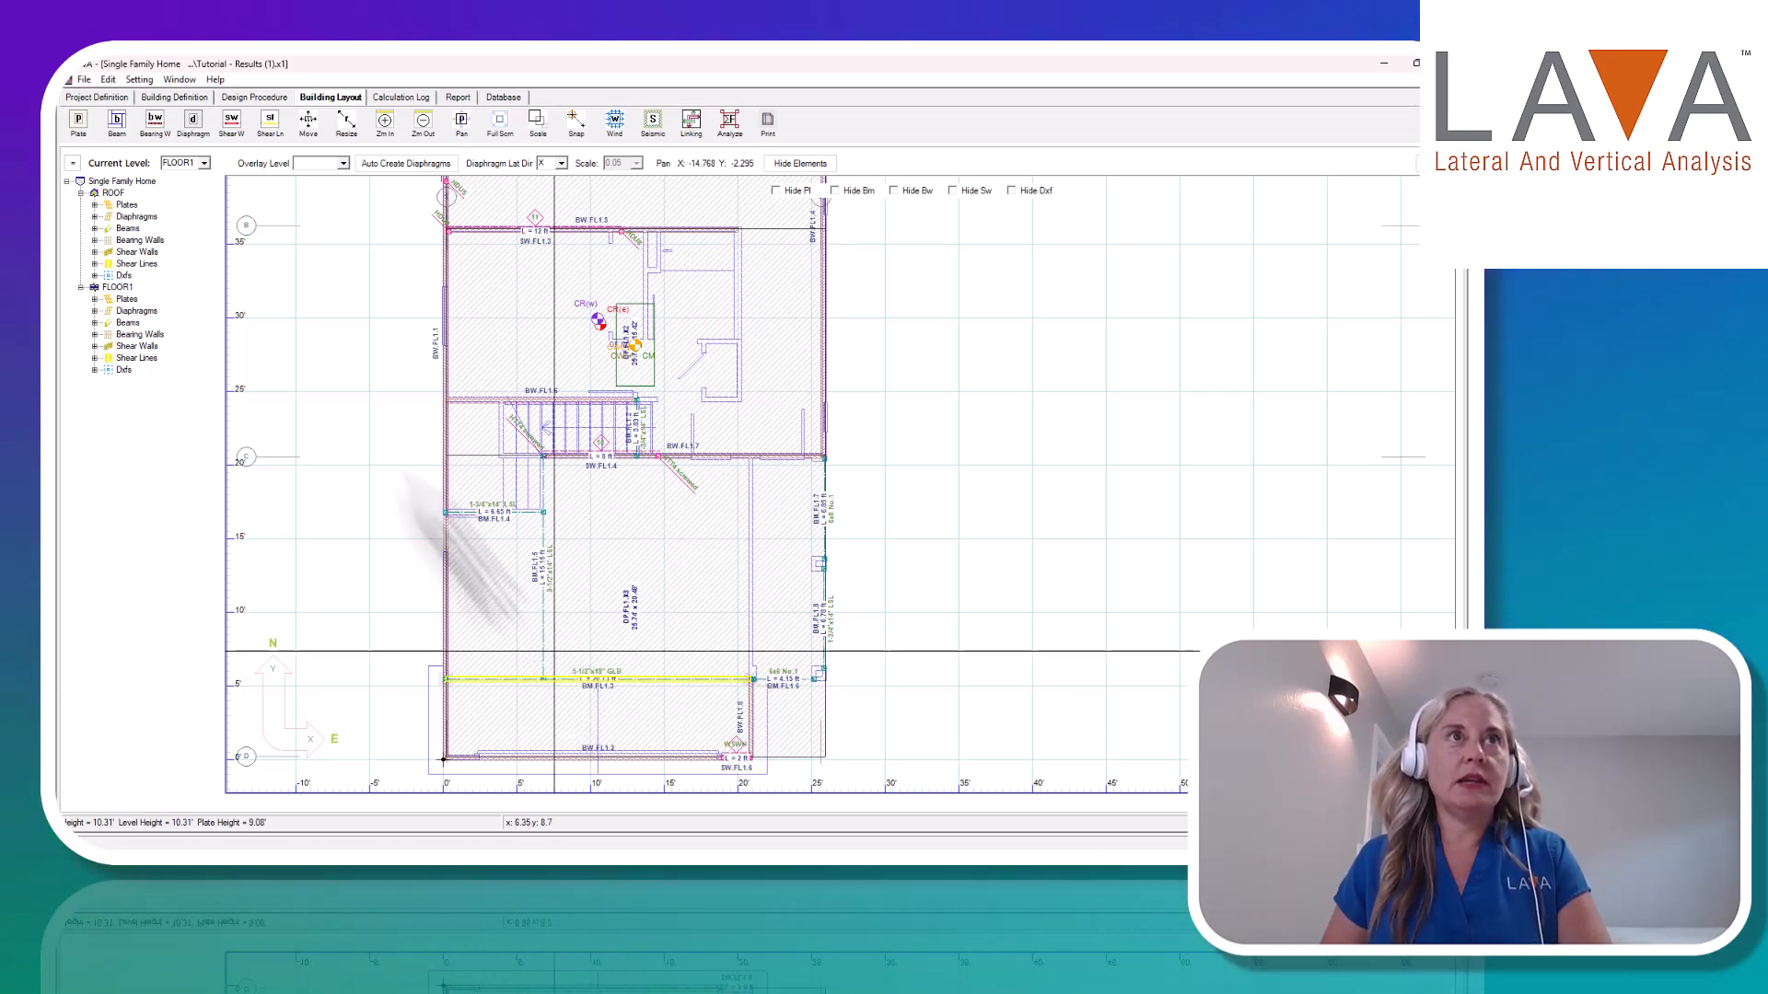
click(344, 163)
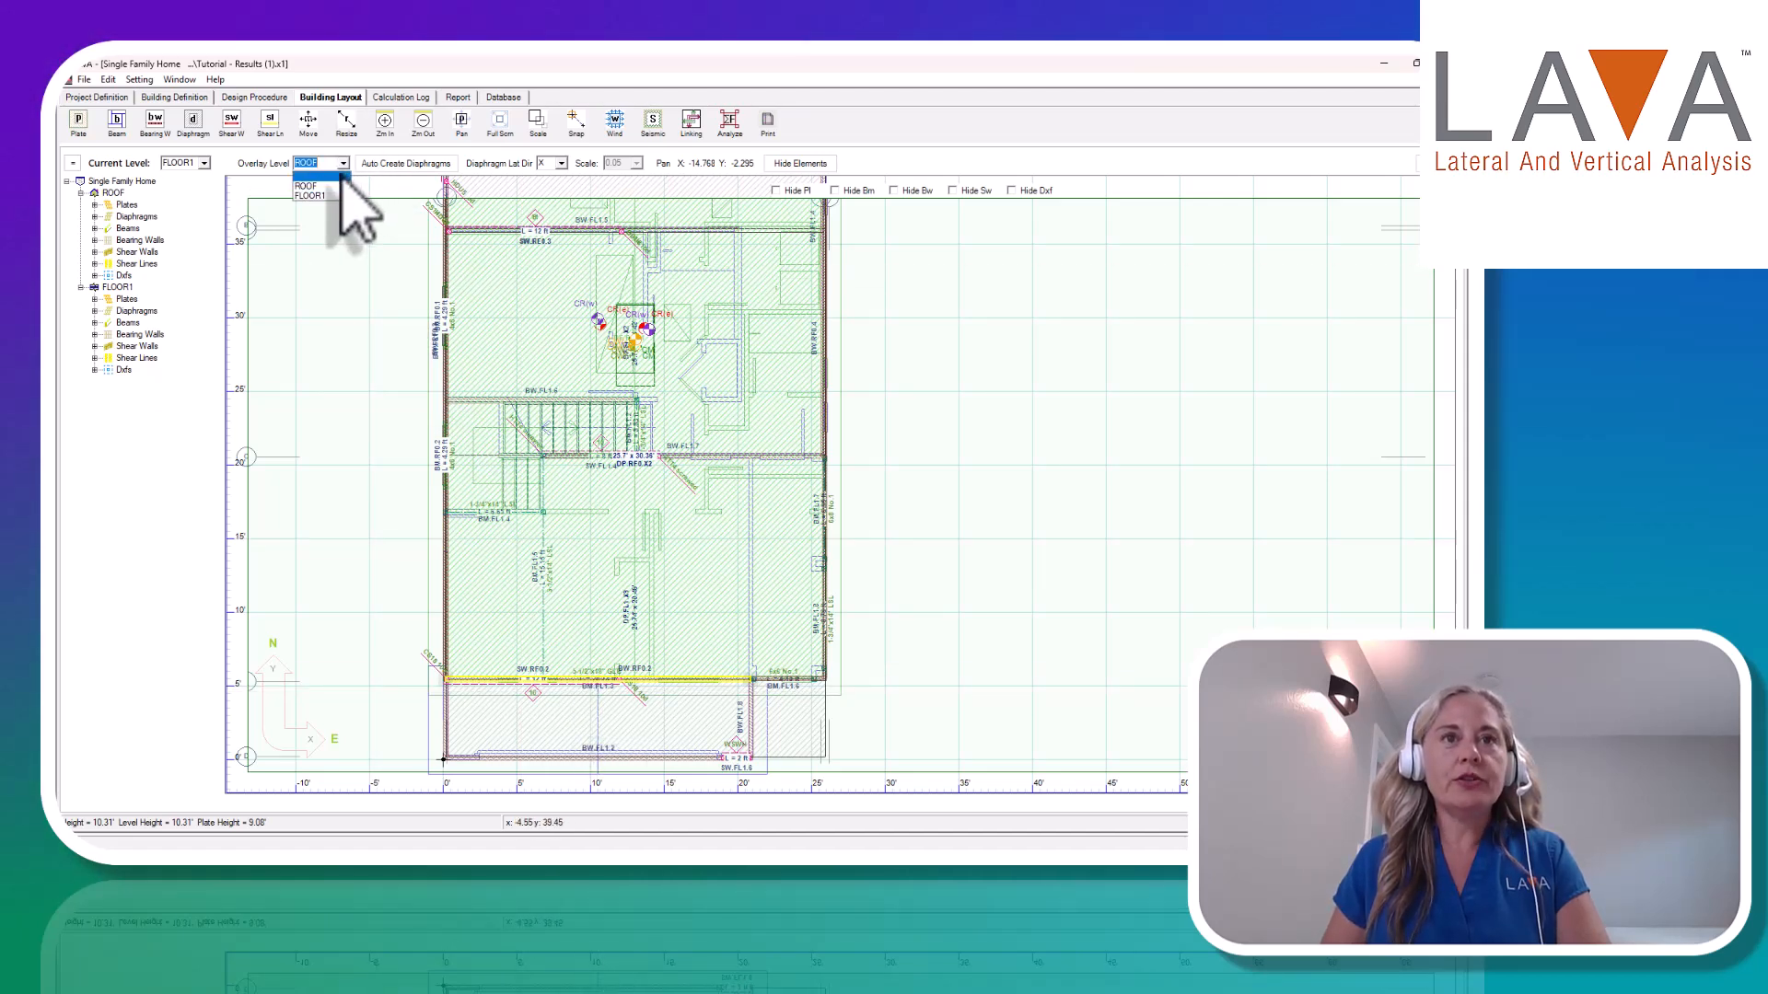
click(339, 175)
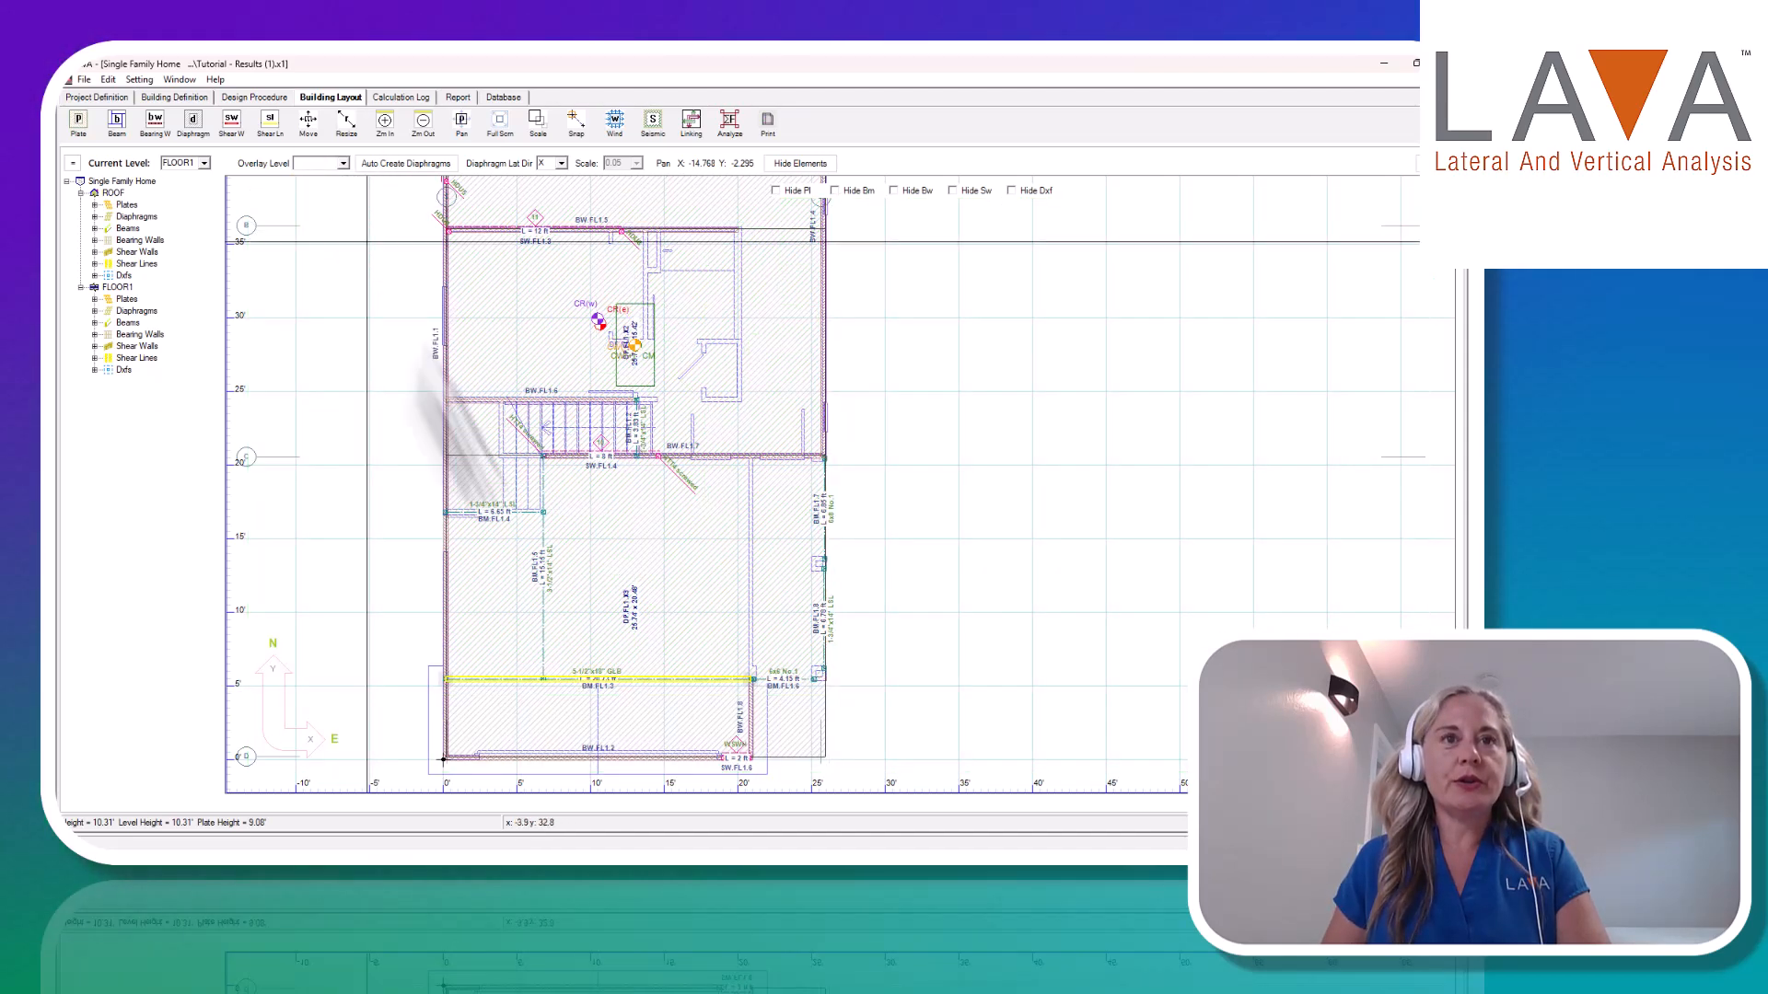
Open the design of floor beam BM.FL1.3 and check the load sources listed in its basic loads.
double_click(570, 686)
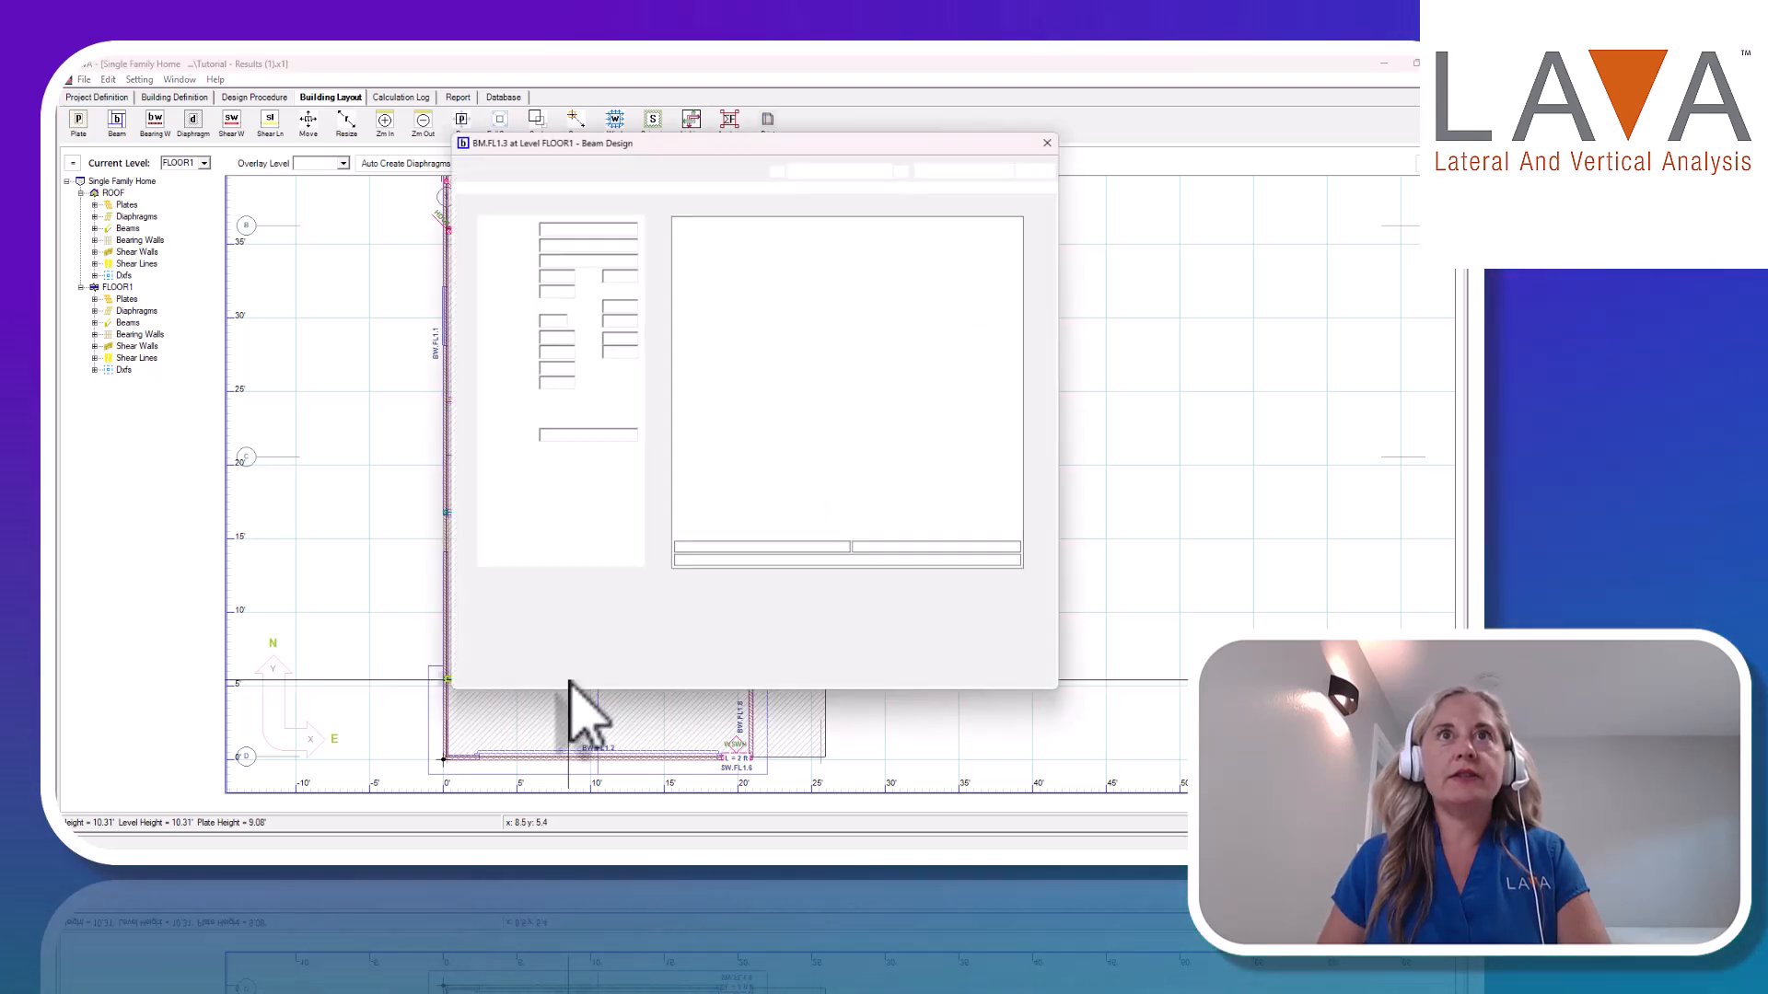
drag(691, 143, 962, 168)
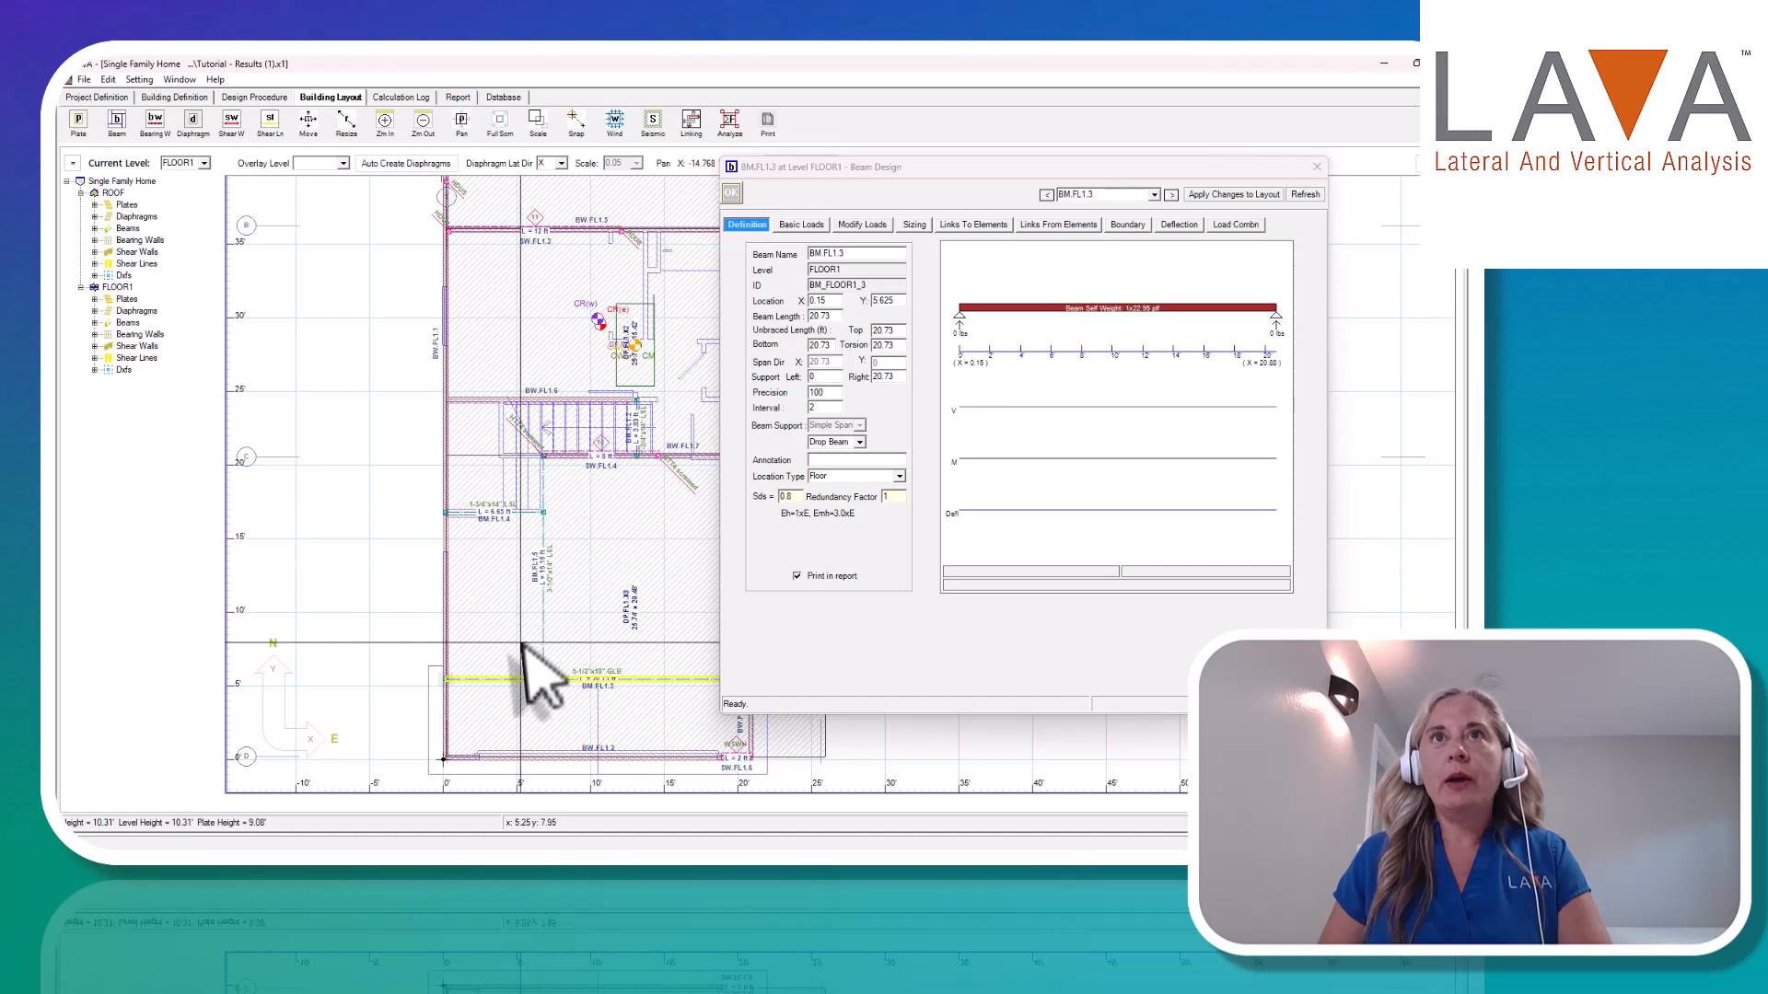
click(814, 227)
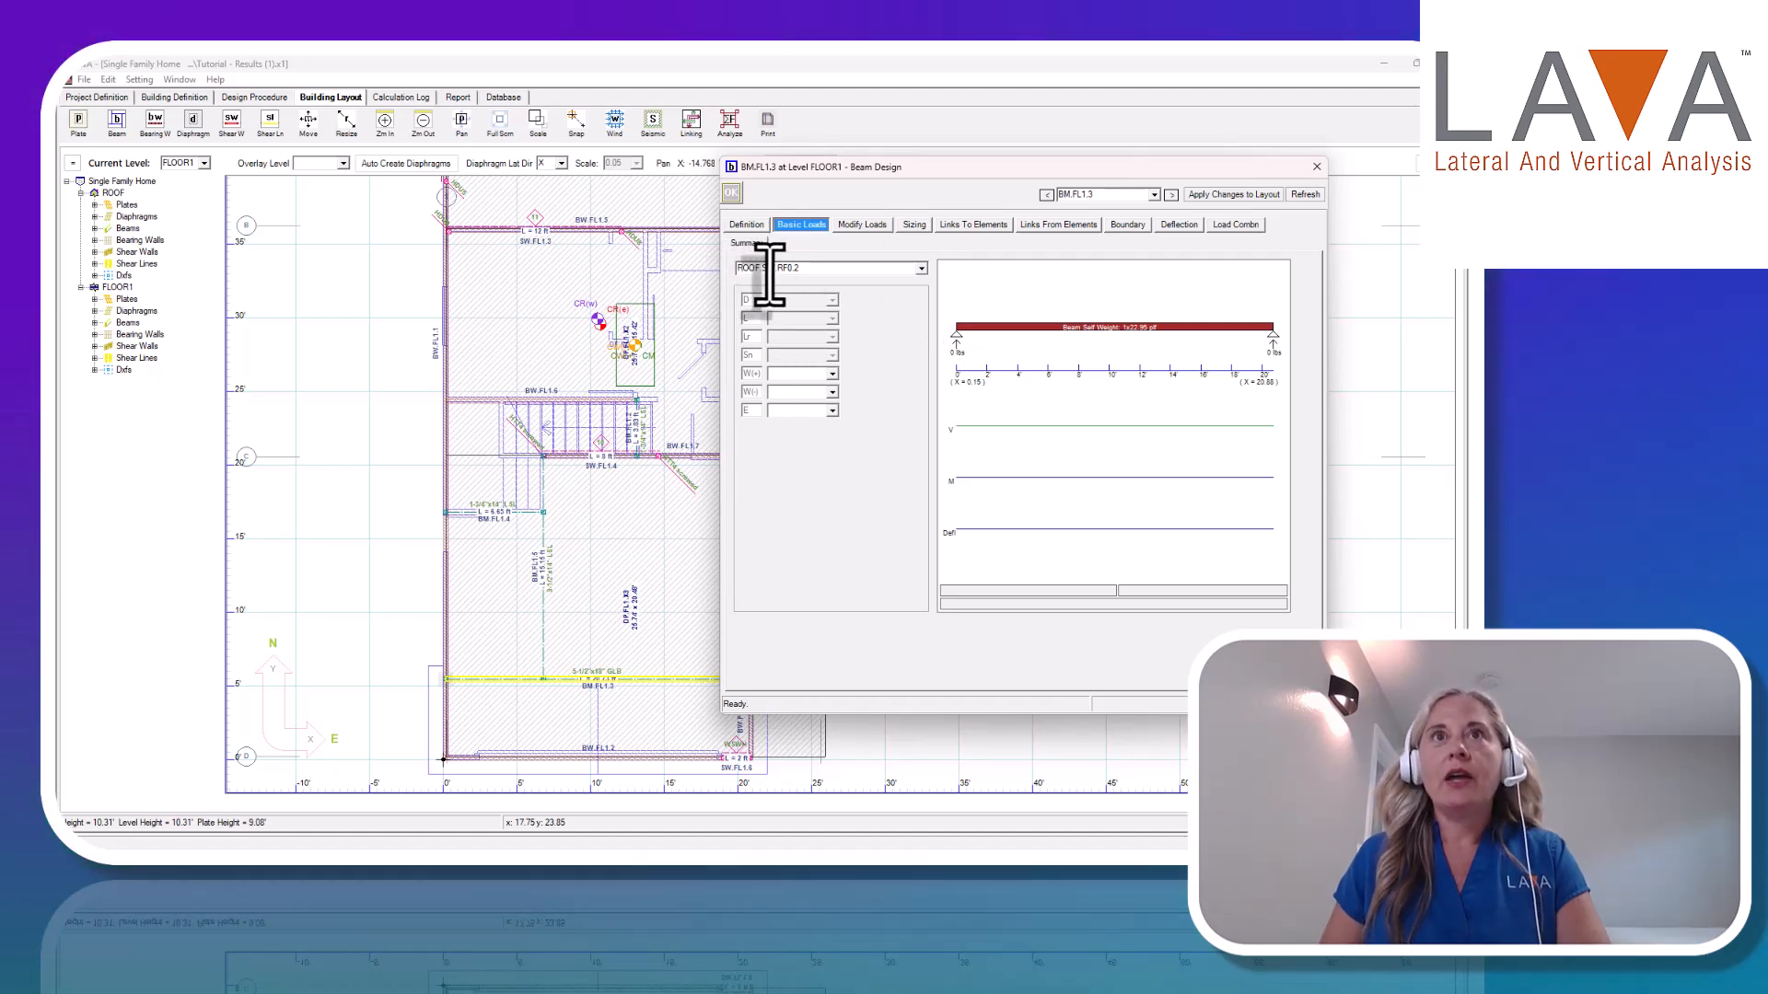
click(921, 268)
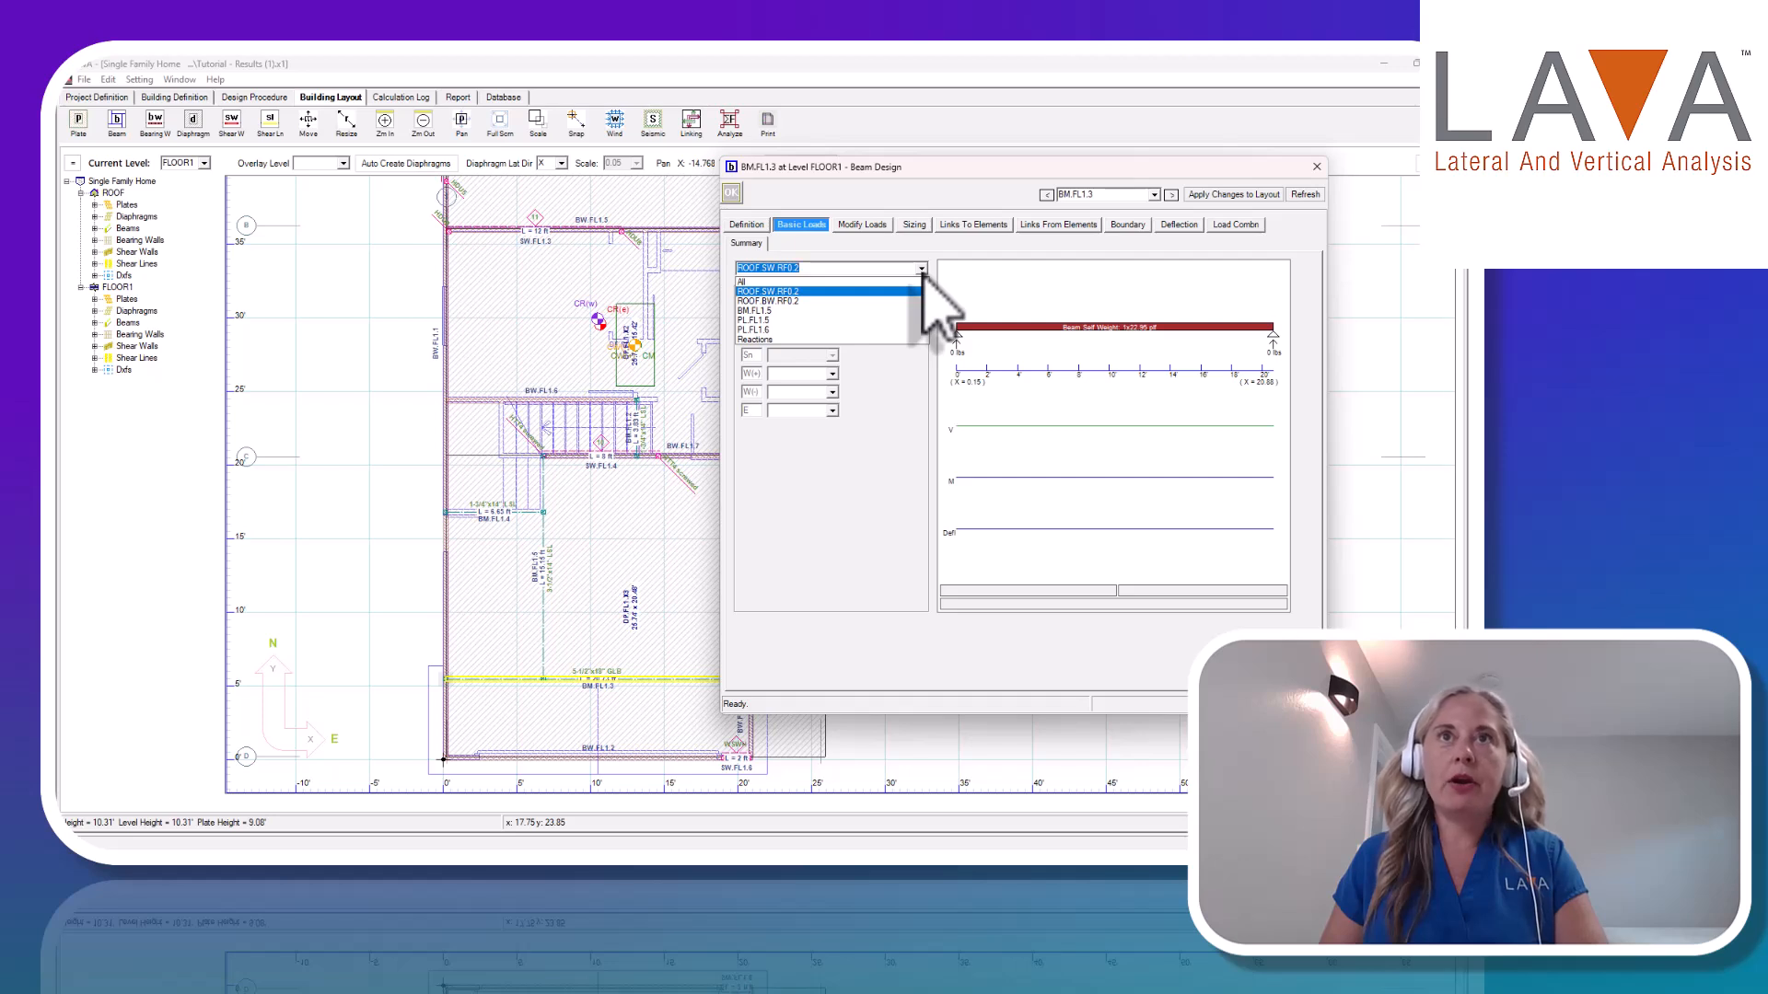
click(922, 272)
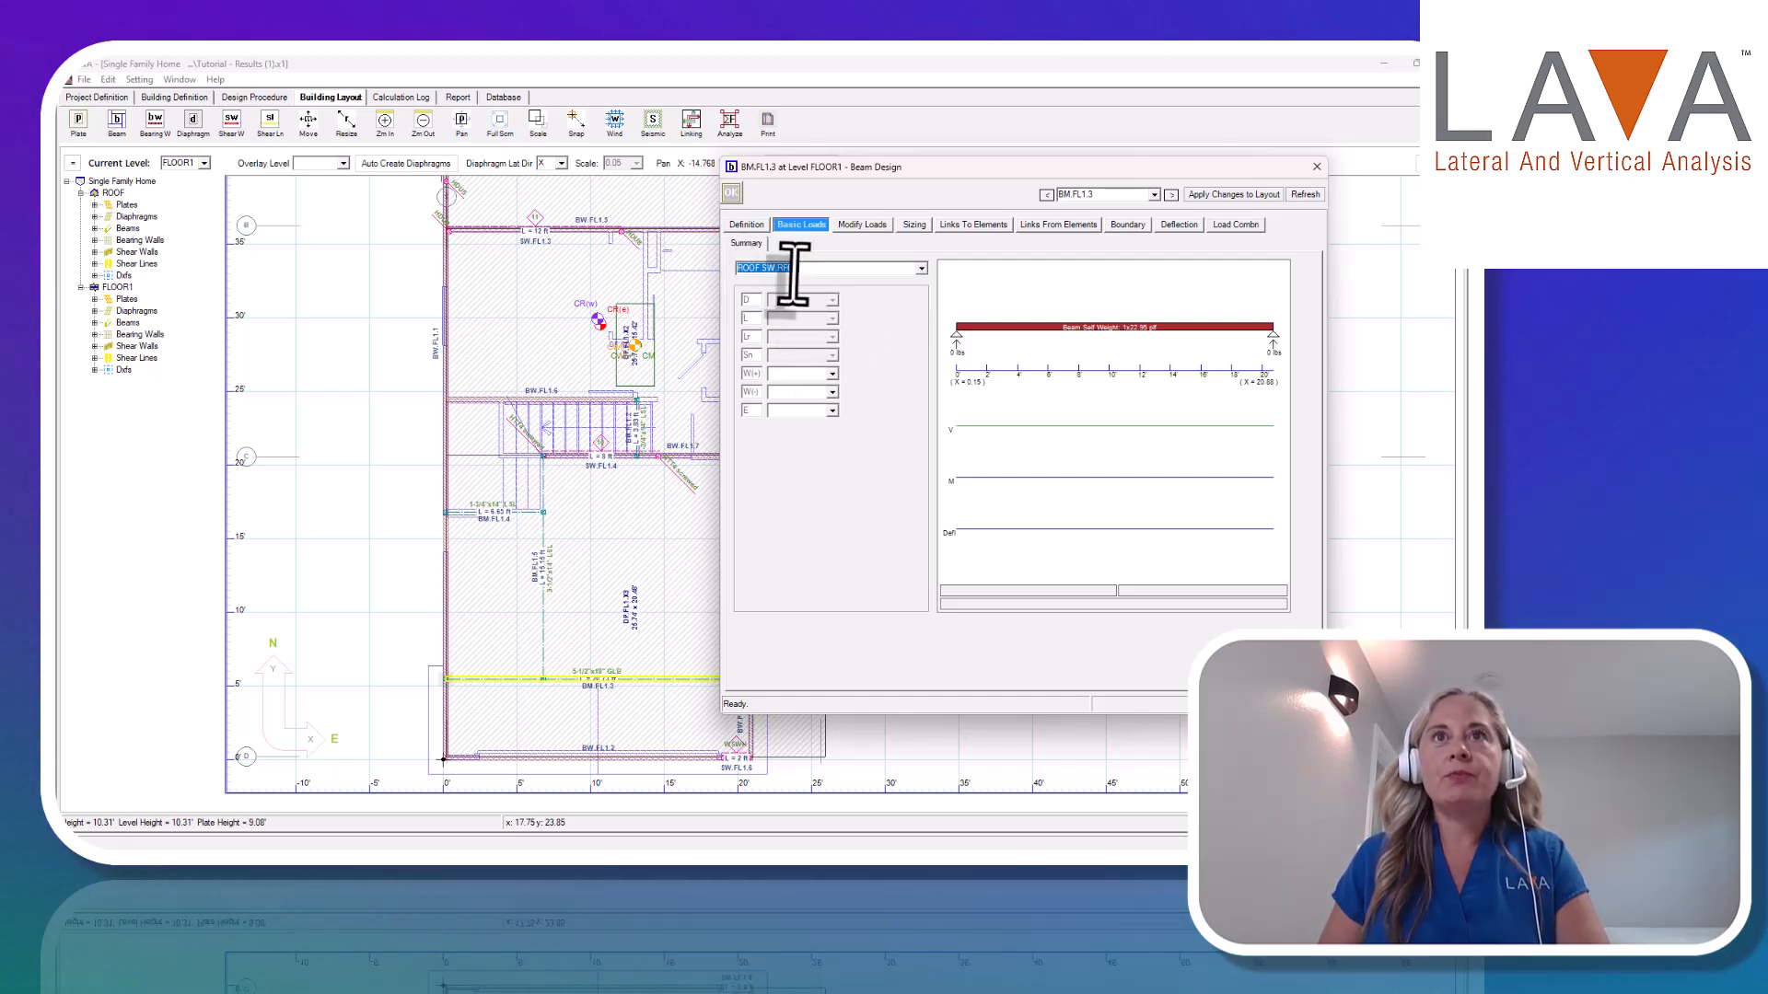
Examine the wind and seismic overturning reactions that ROOF SW.RF0.2 applies to beam BM.FL1.3.
click(833, 375)
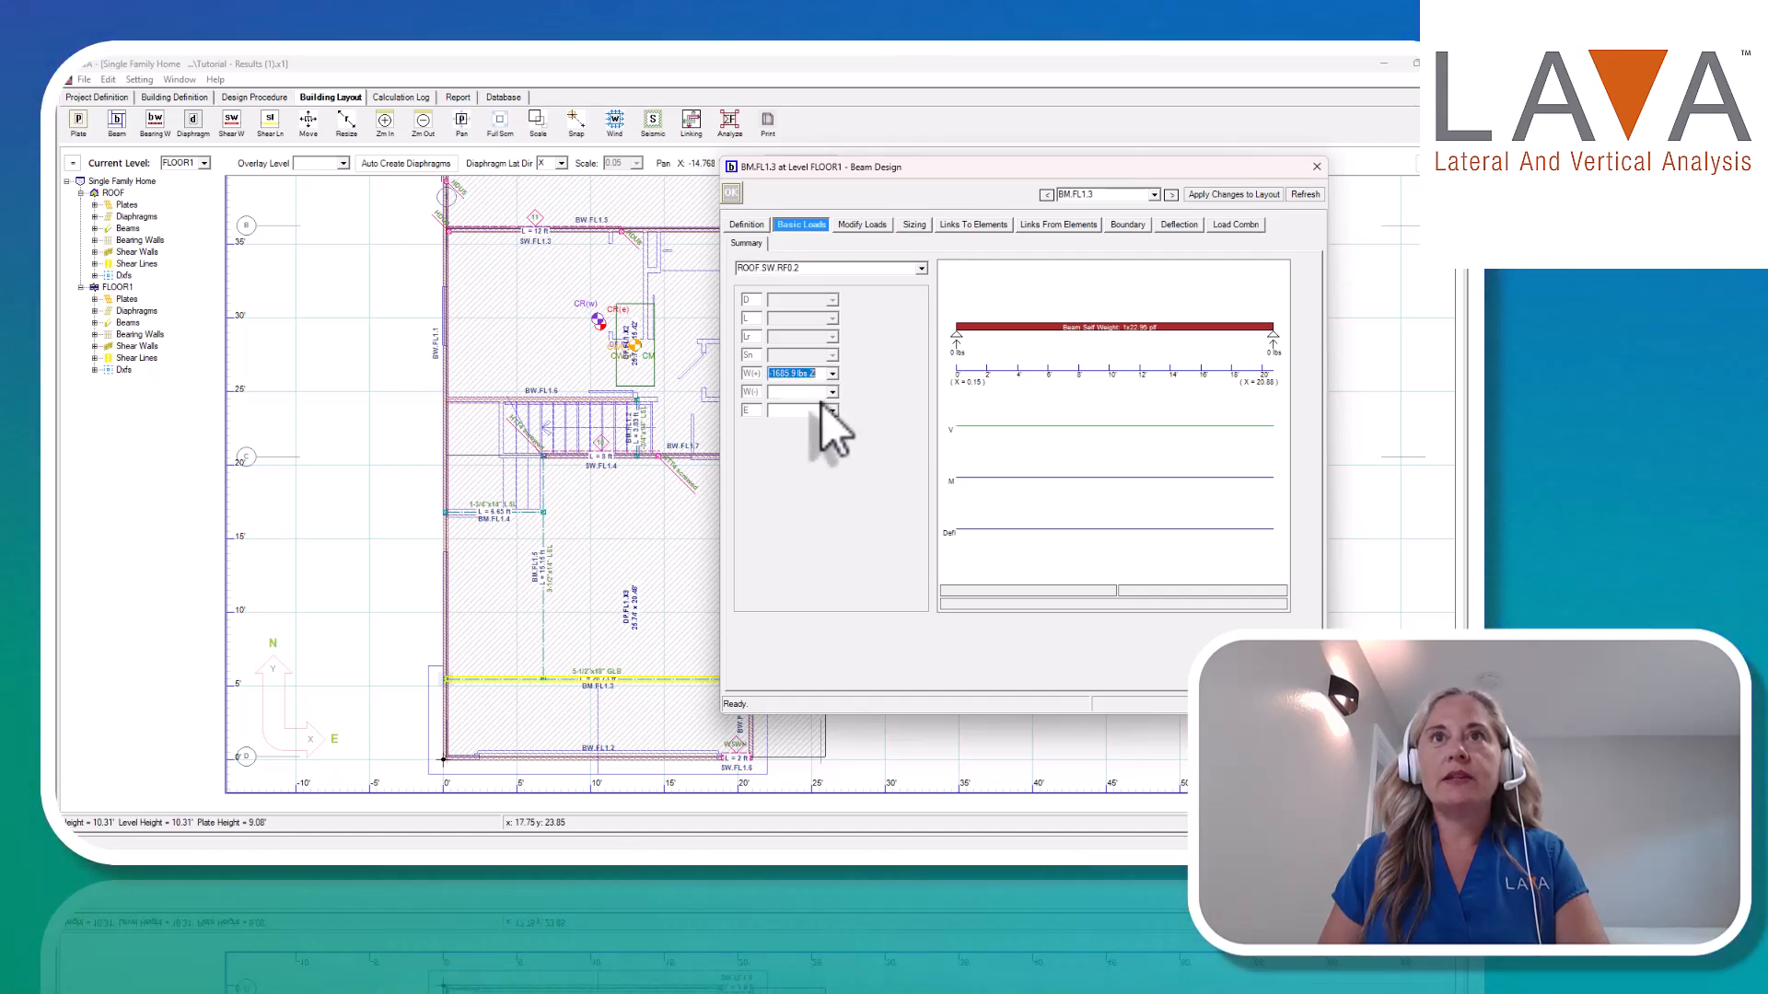
click(832, 387)
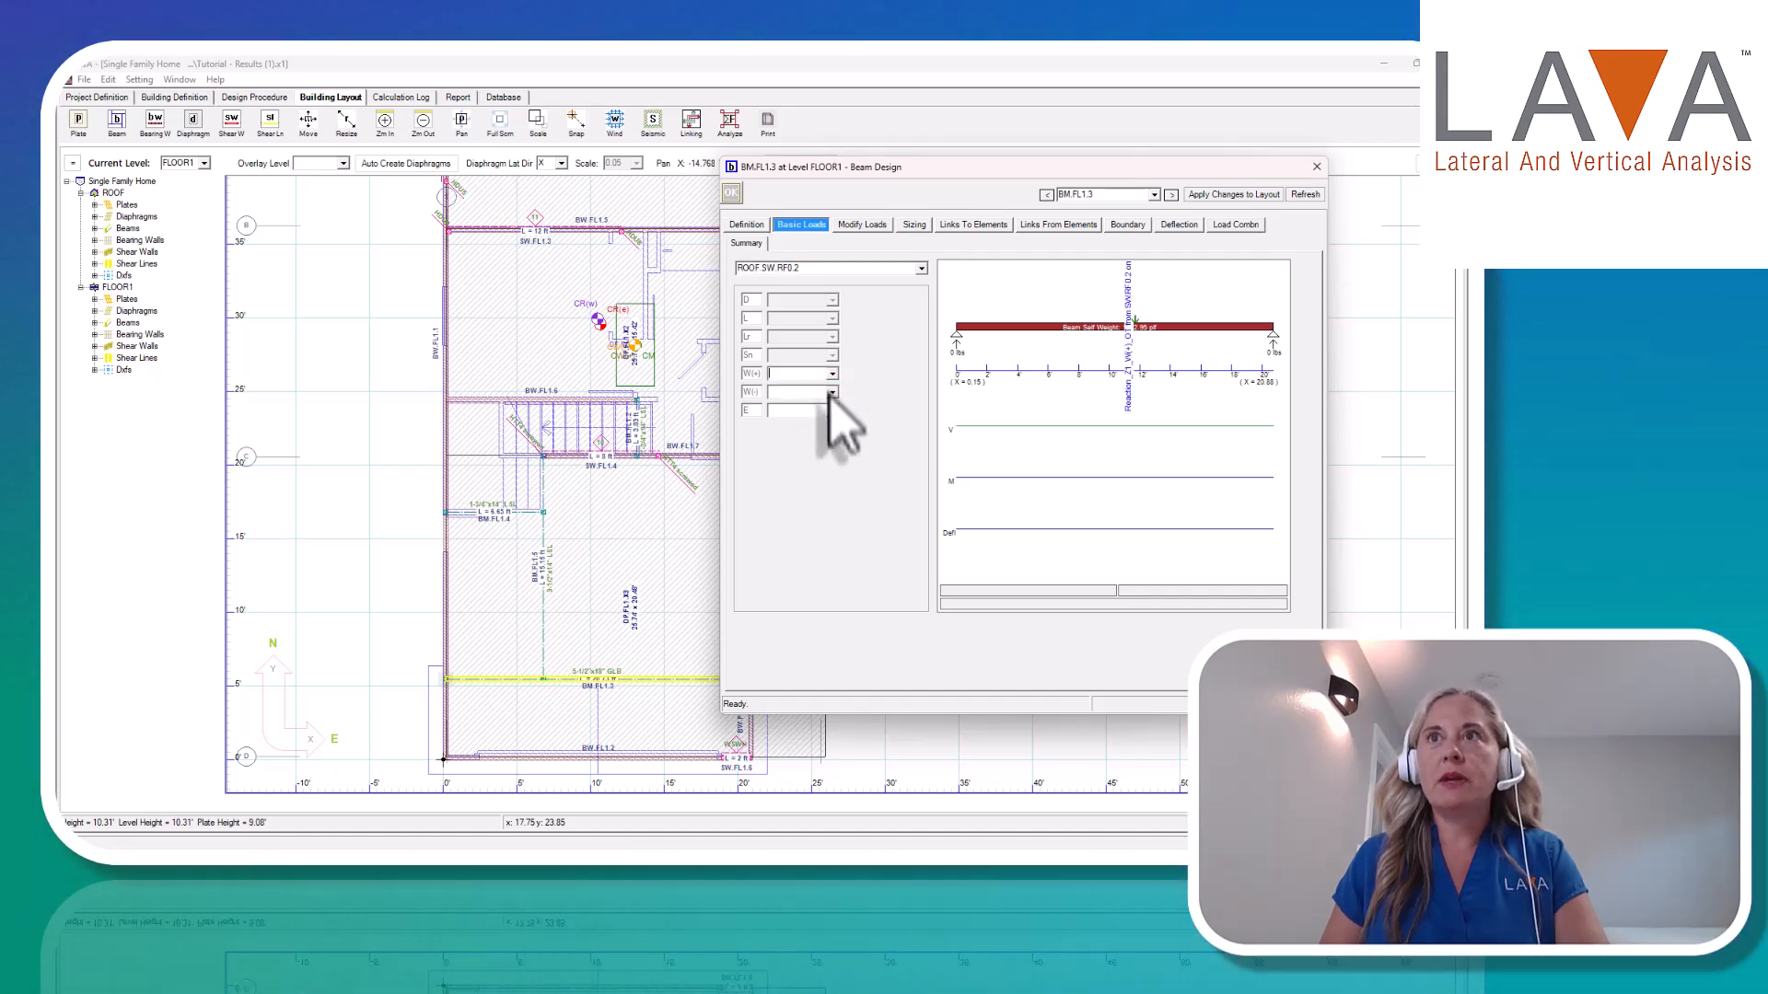
click(825, 434)
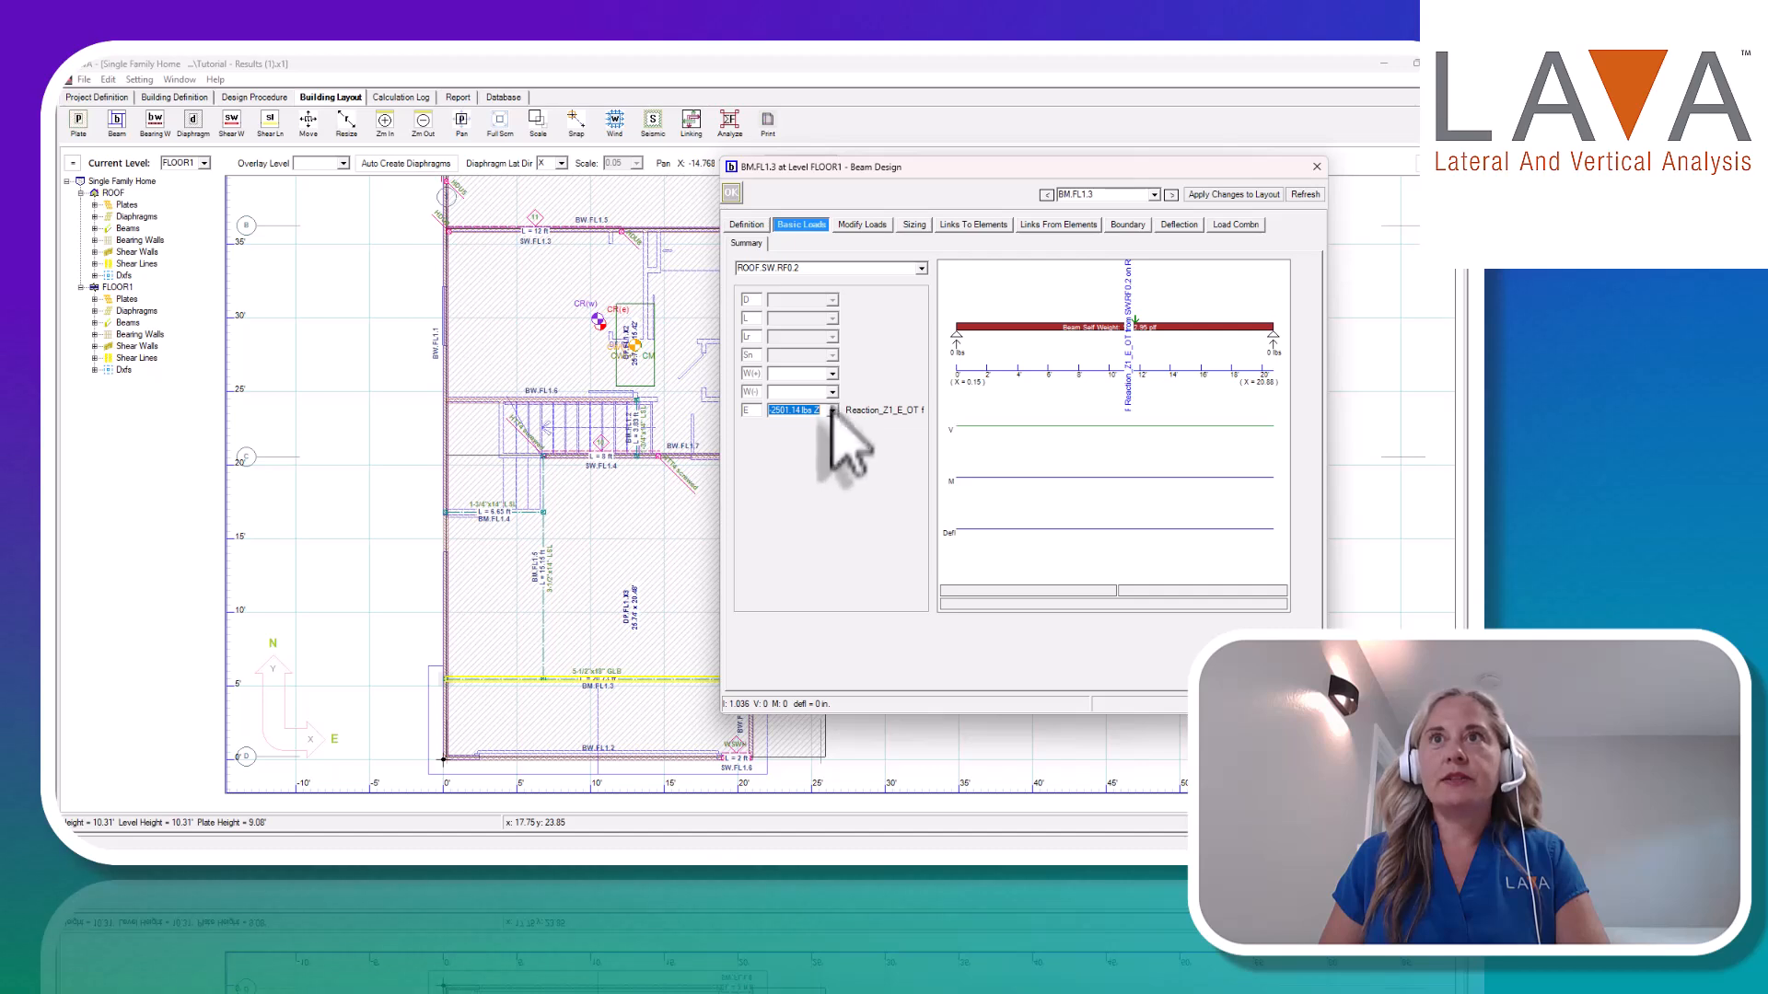
click(814, 443)
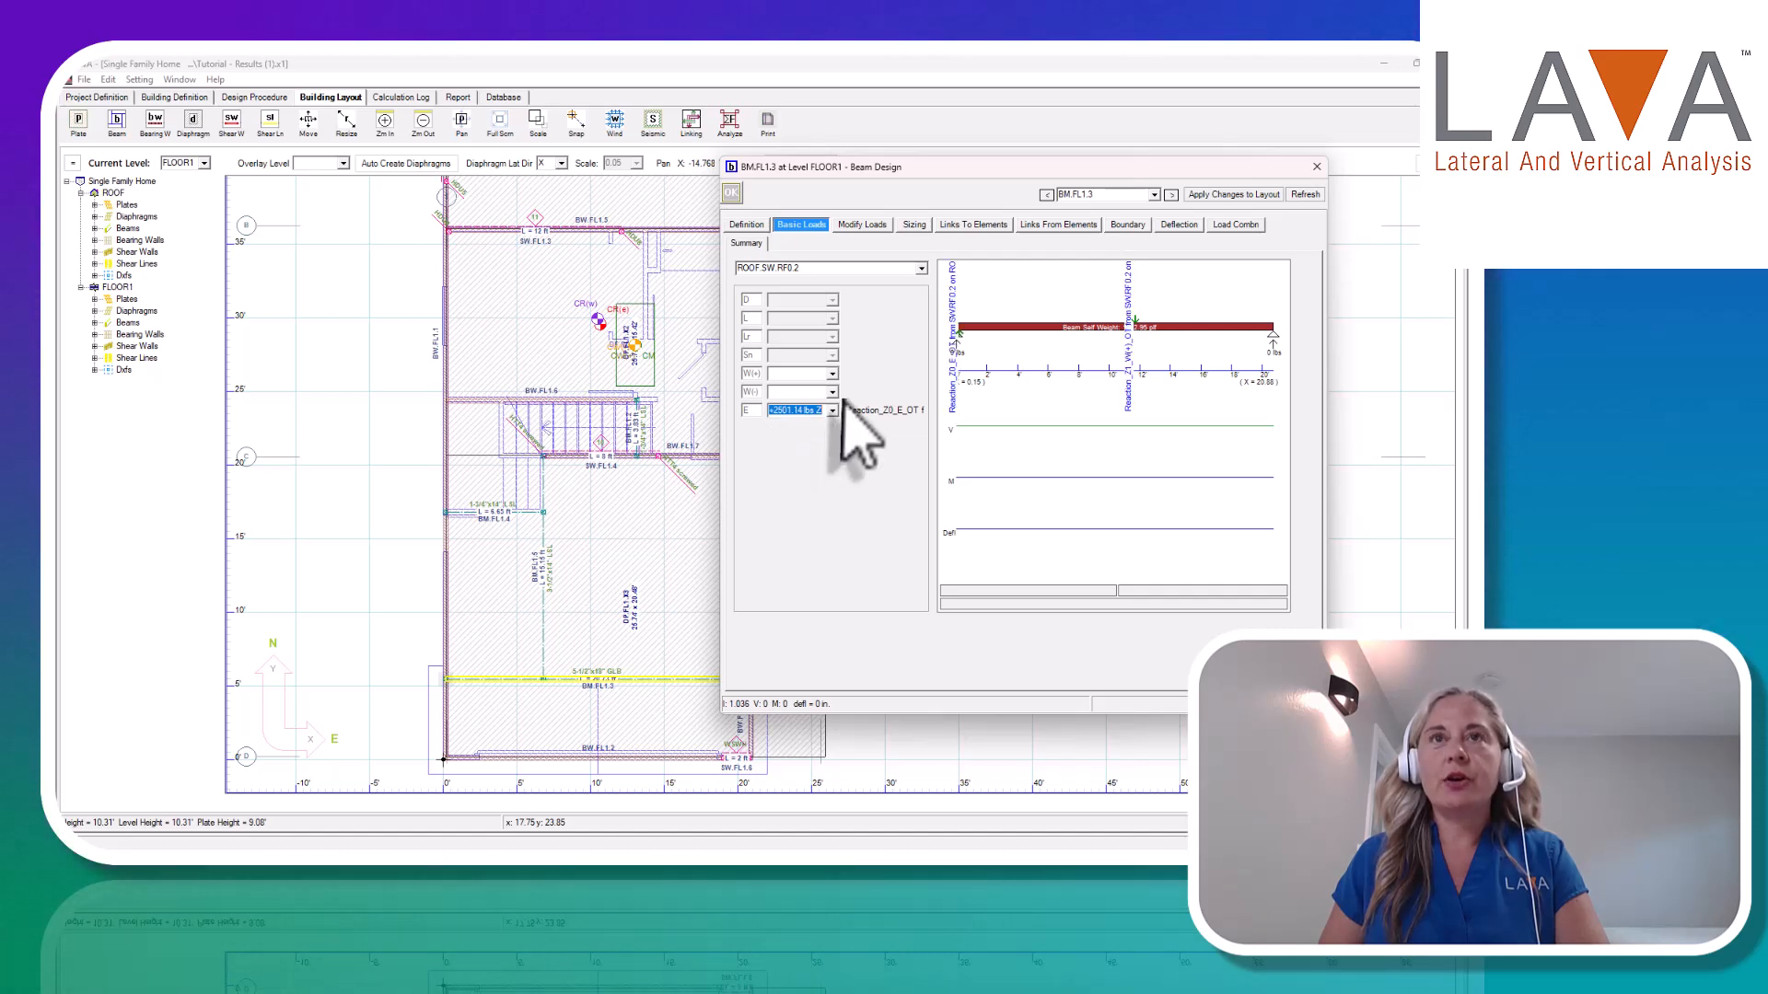
click(792, 433)
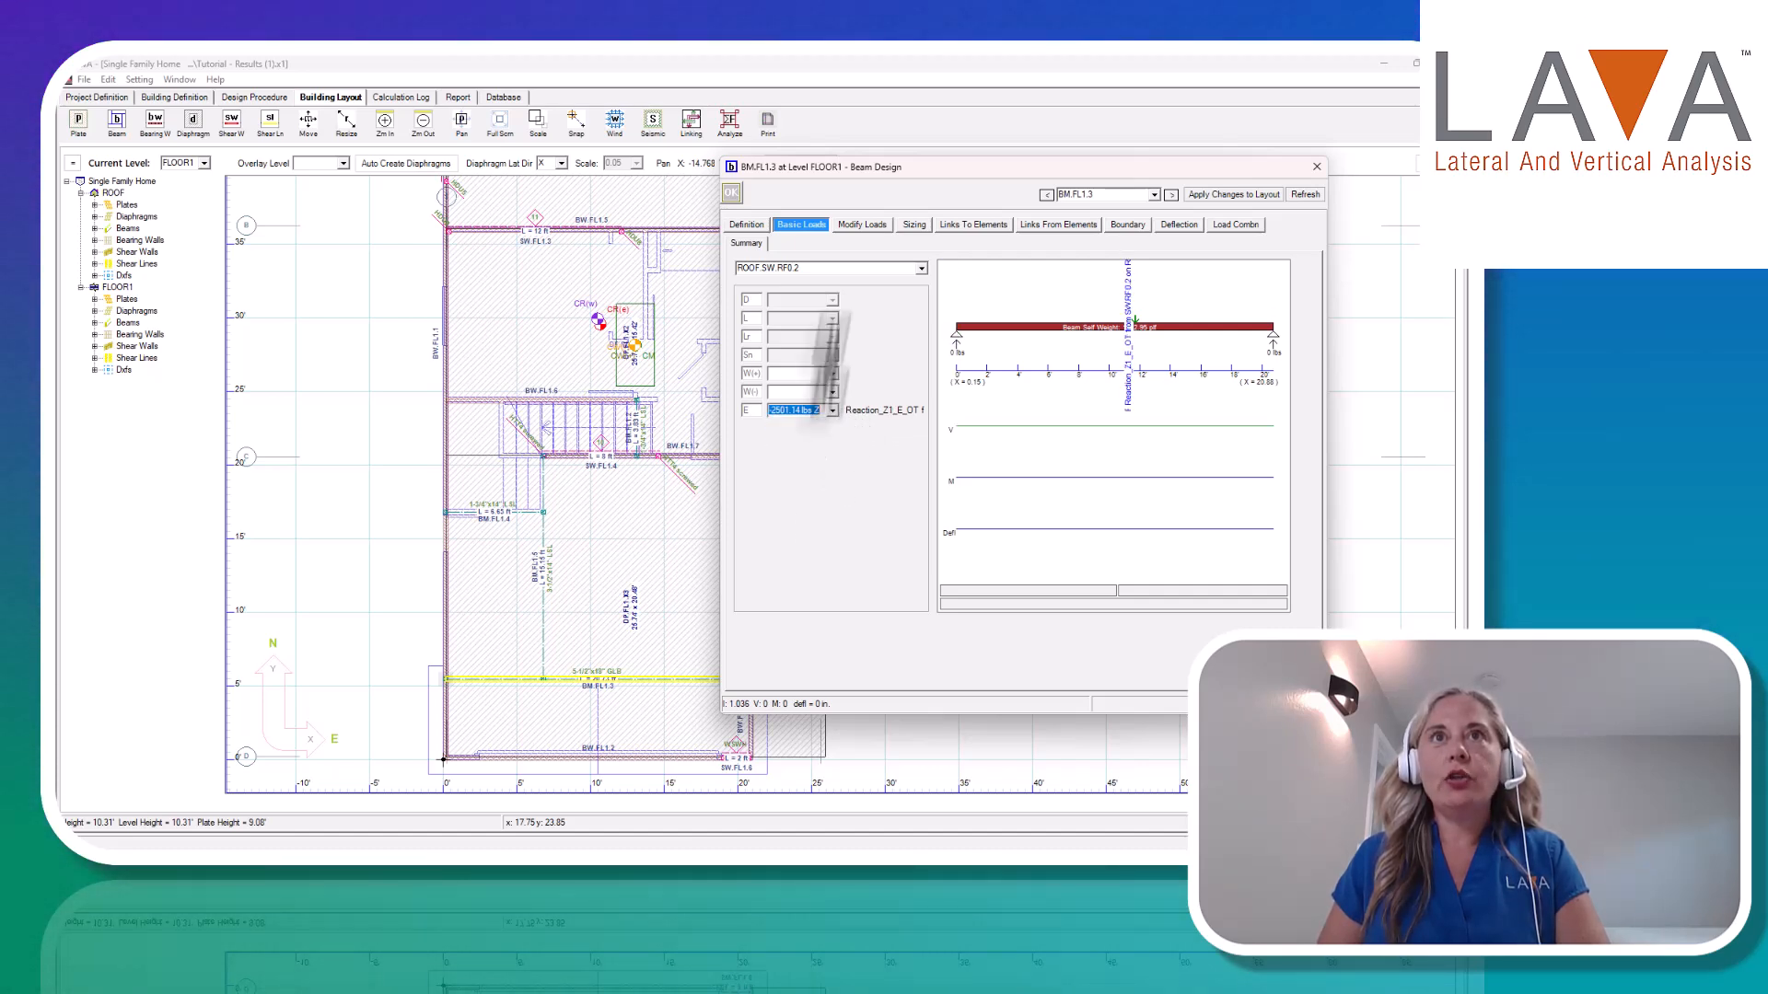
click(921, 268)
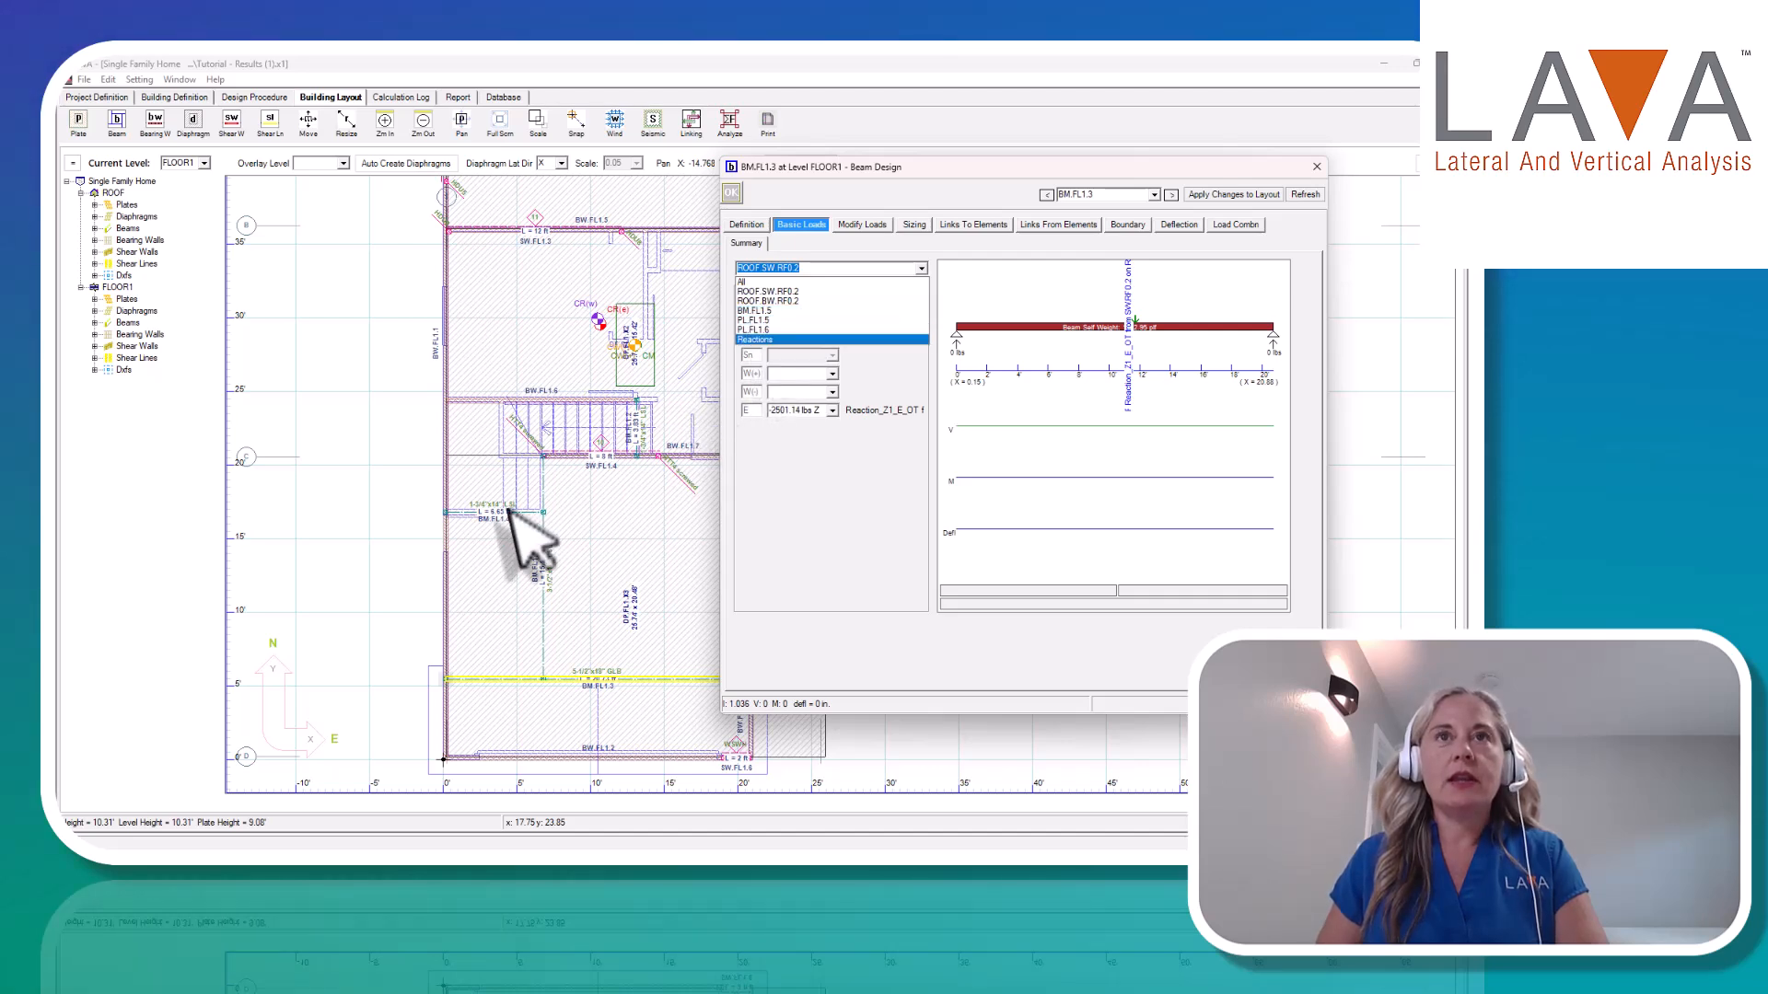
click(779, 293)
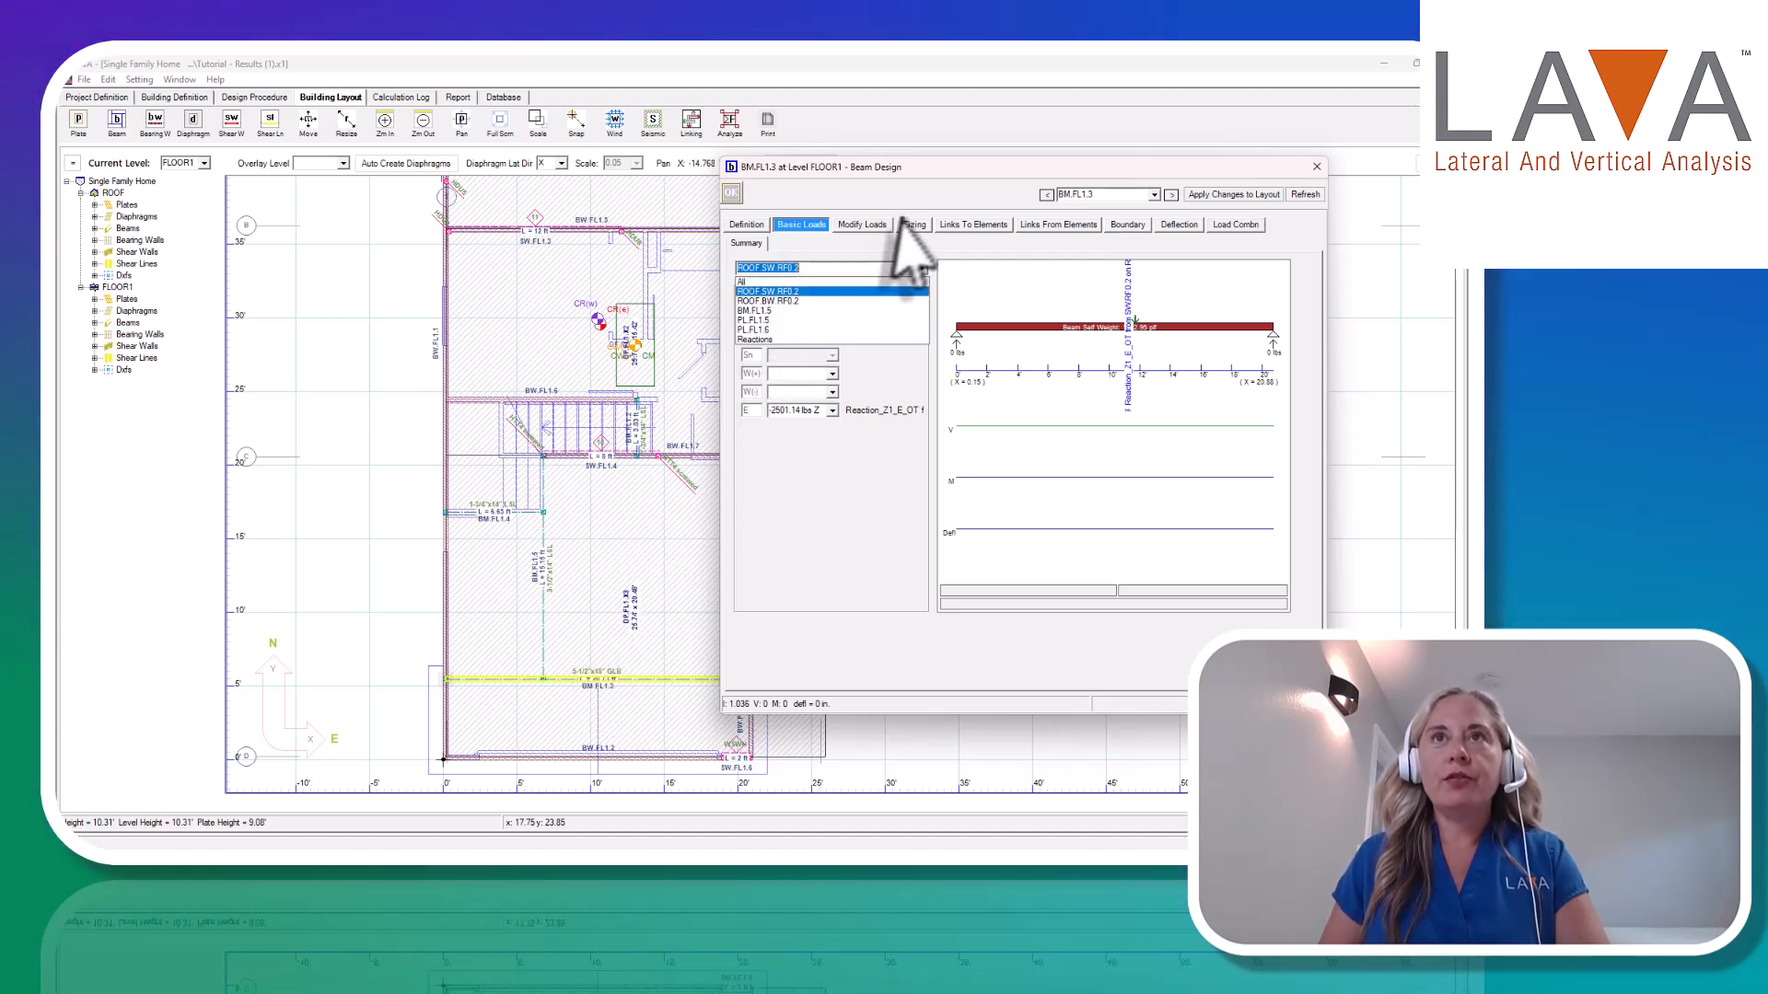
Review the beam's sizing results and governing load combinations under Compare All.
click(913, 227)
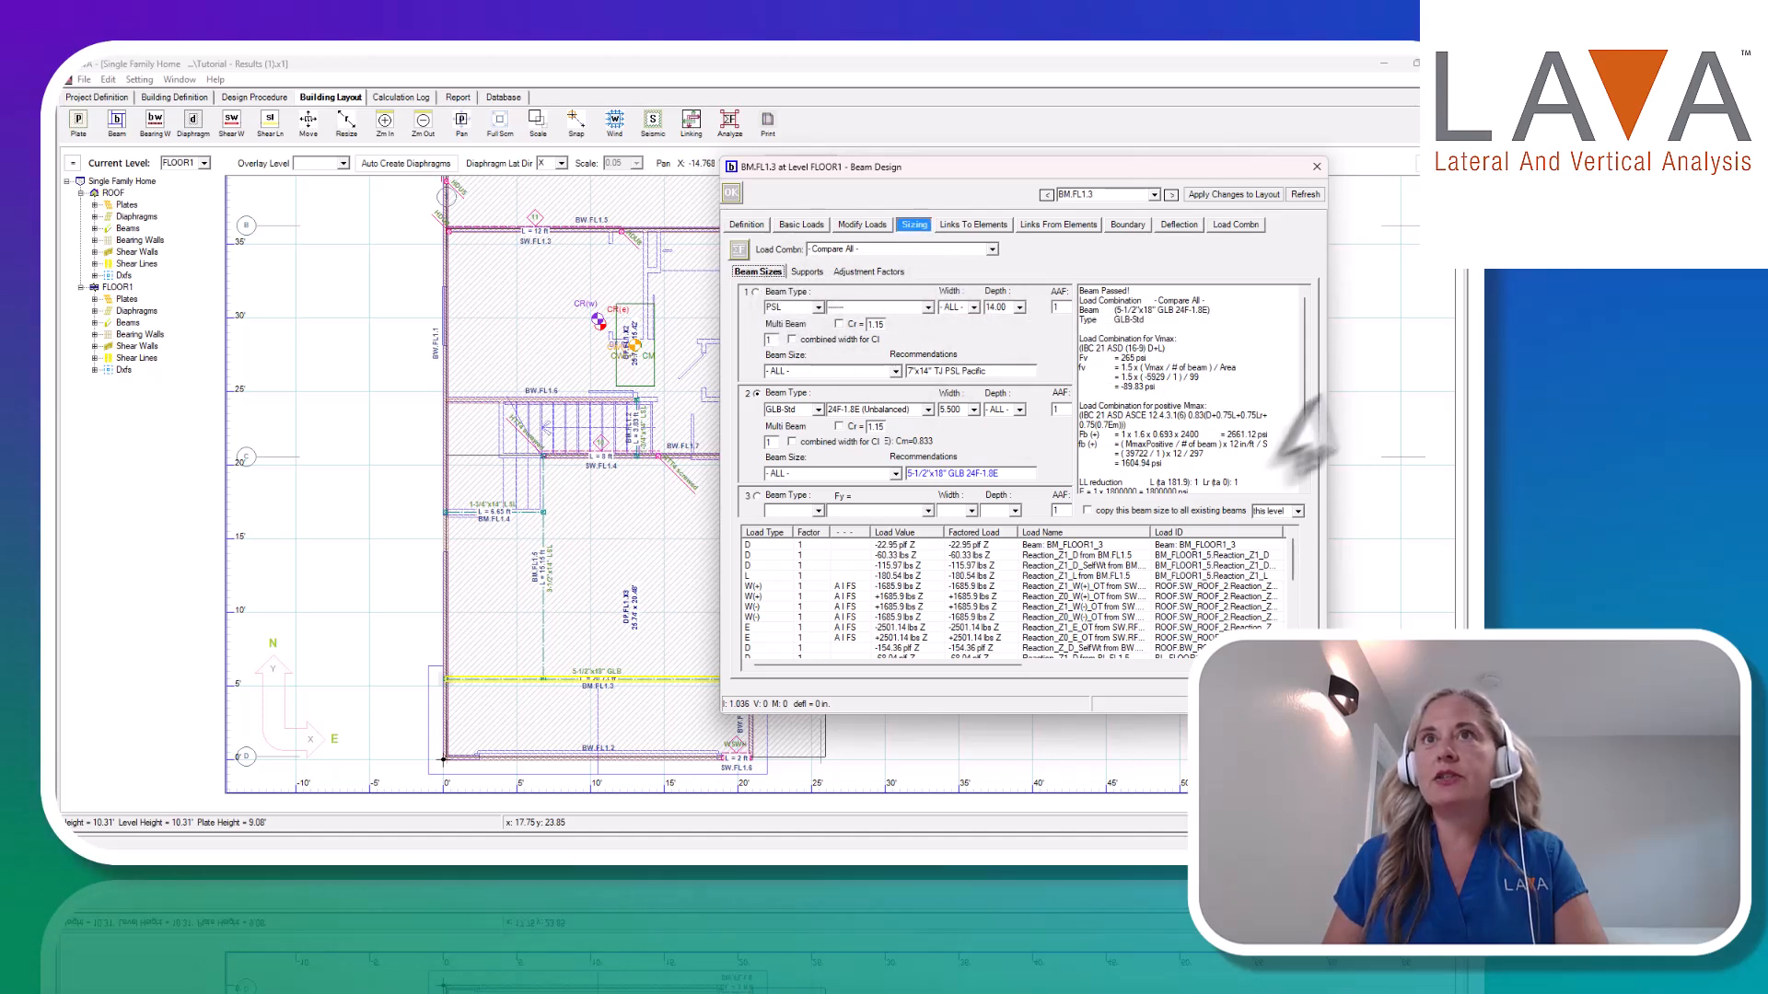
mouse_move(1302, 336)
mouse_down()
mouse_move(1300, 392)
mouse_move(1318, 316)
mouse_up()
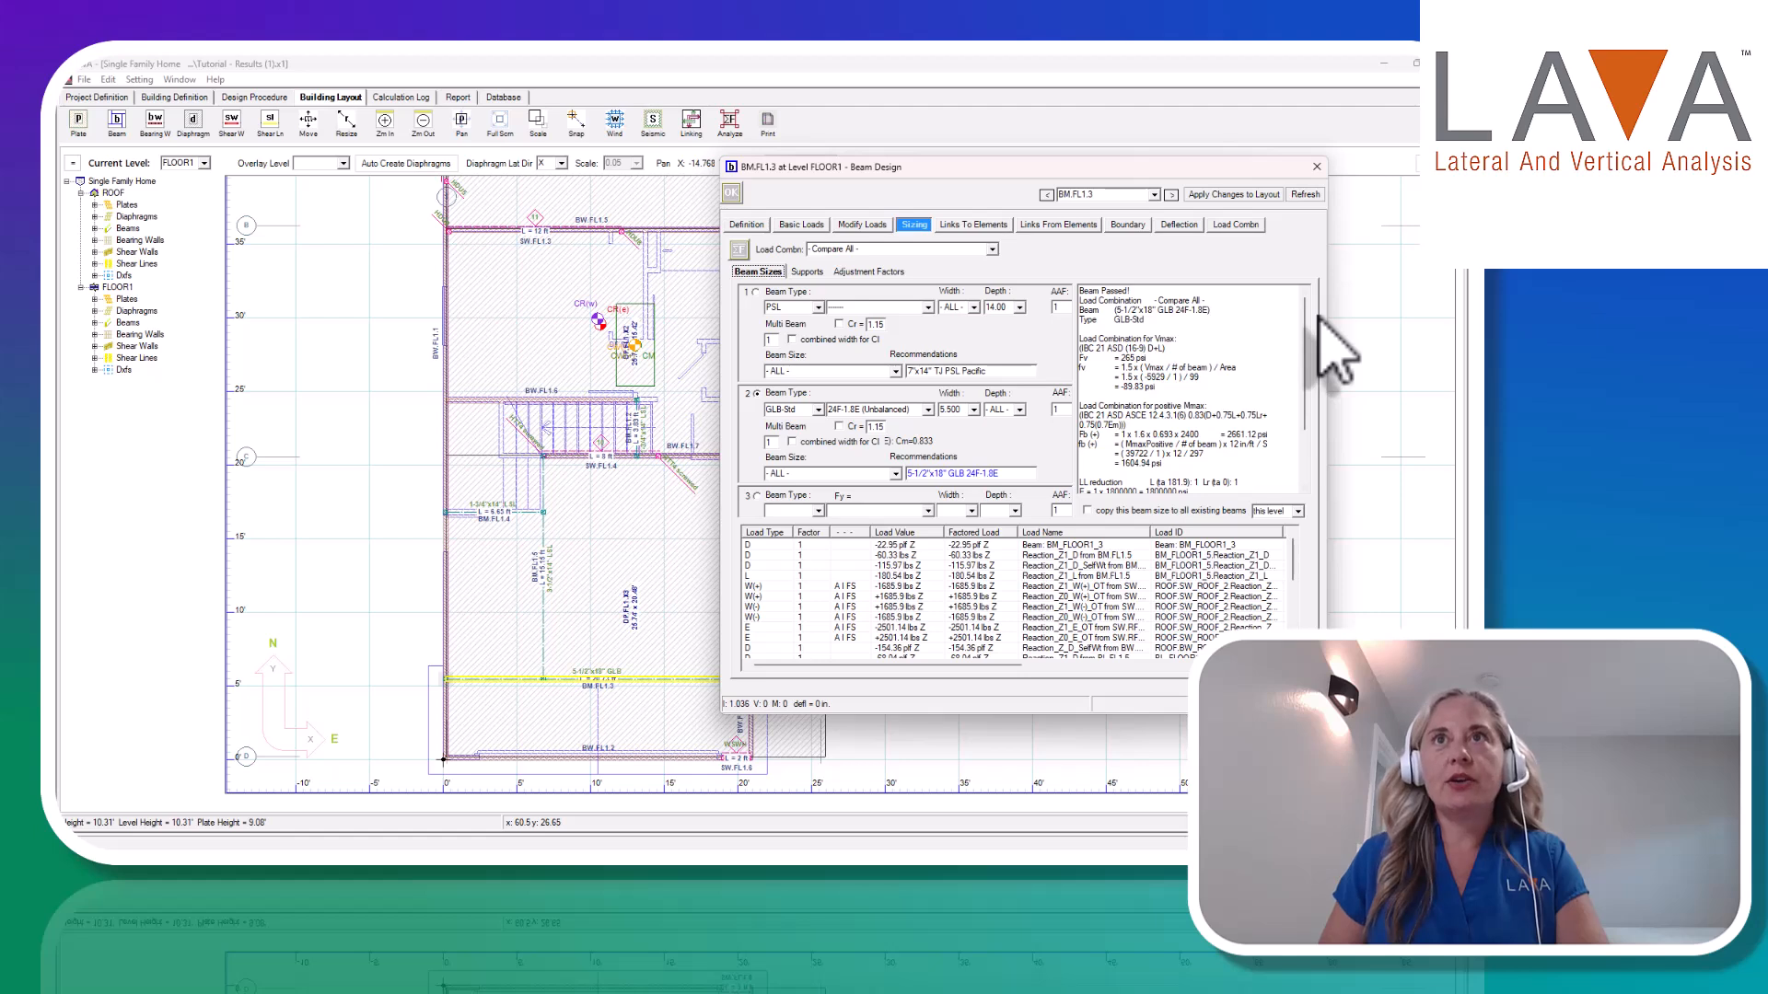
click(993, 249)
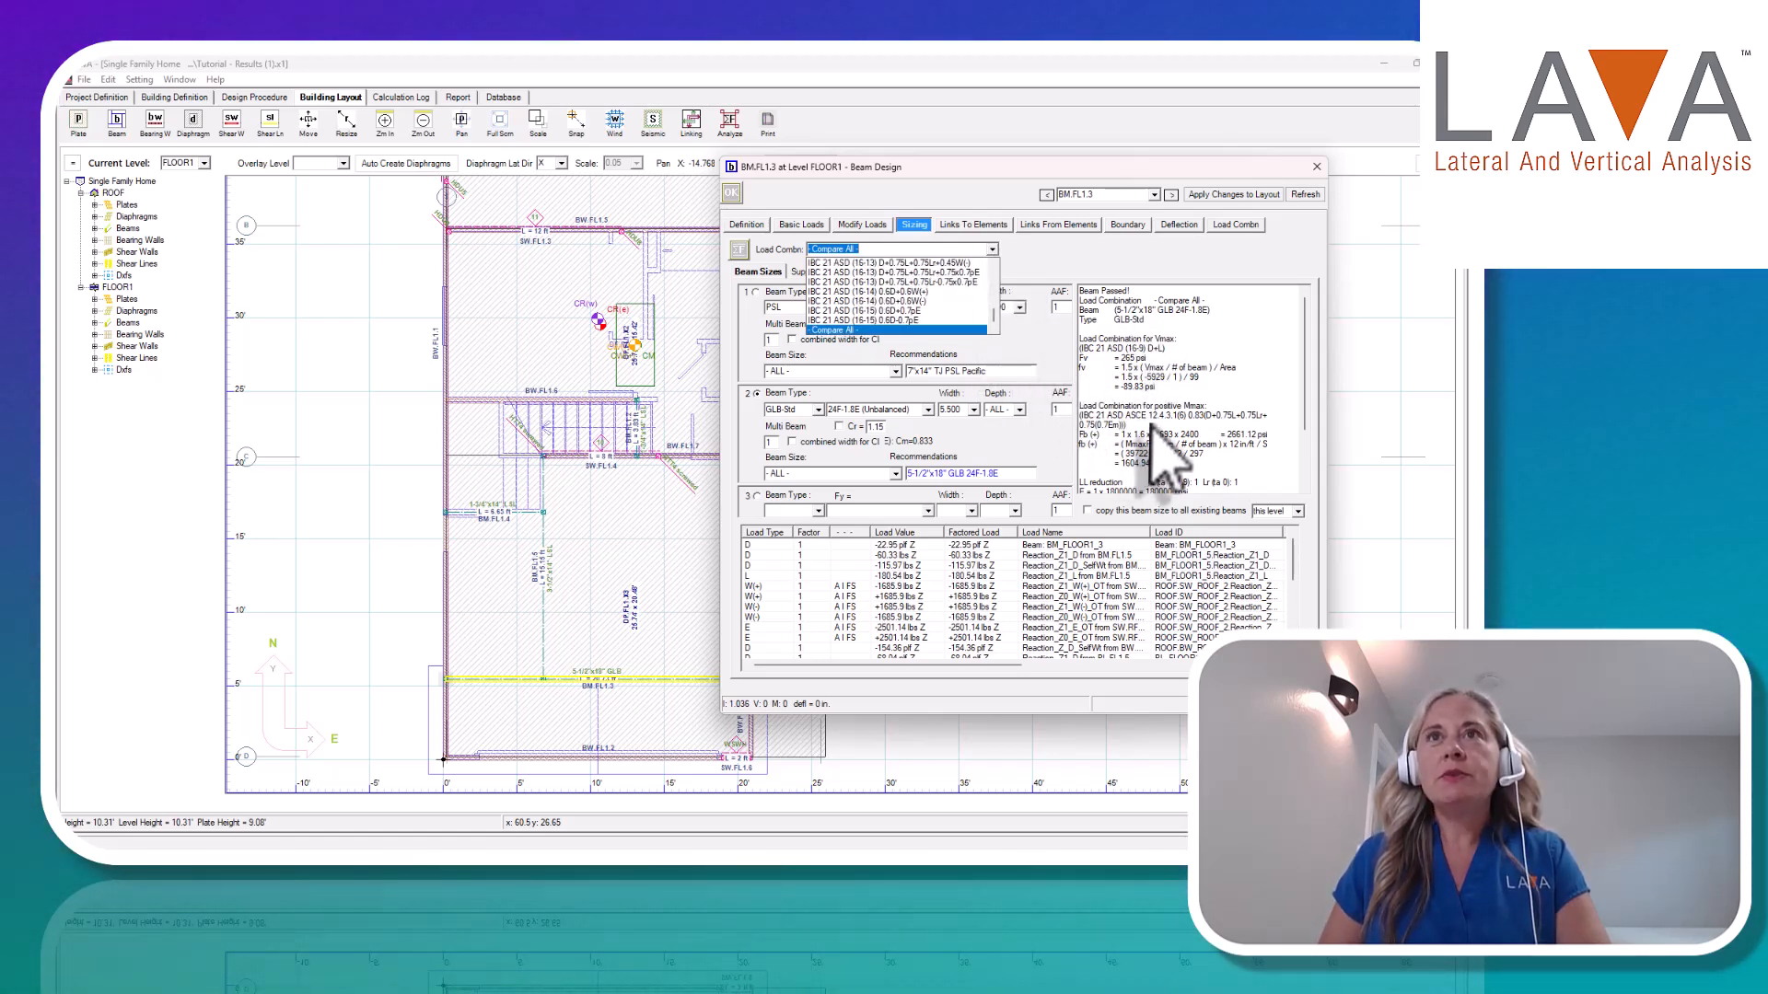
click(906, 337)
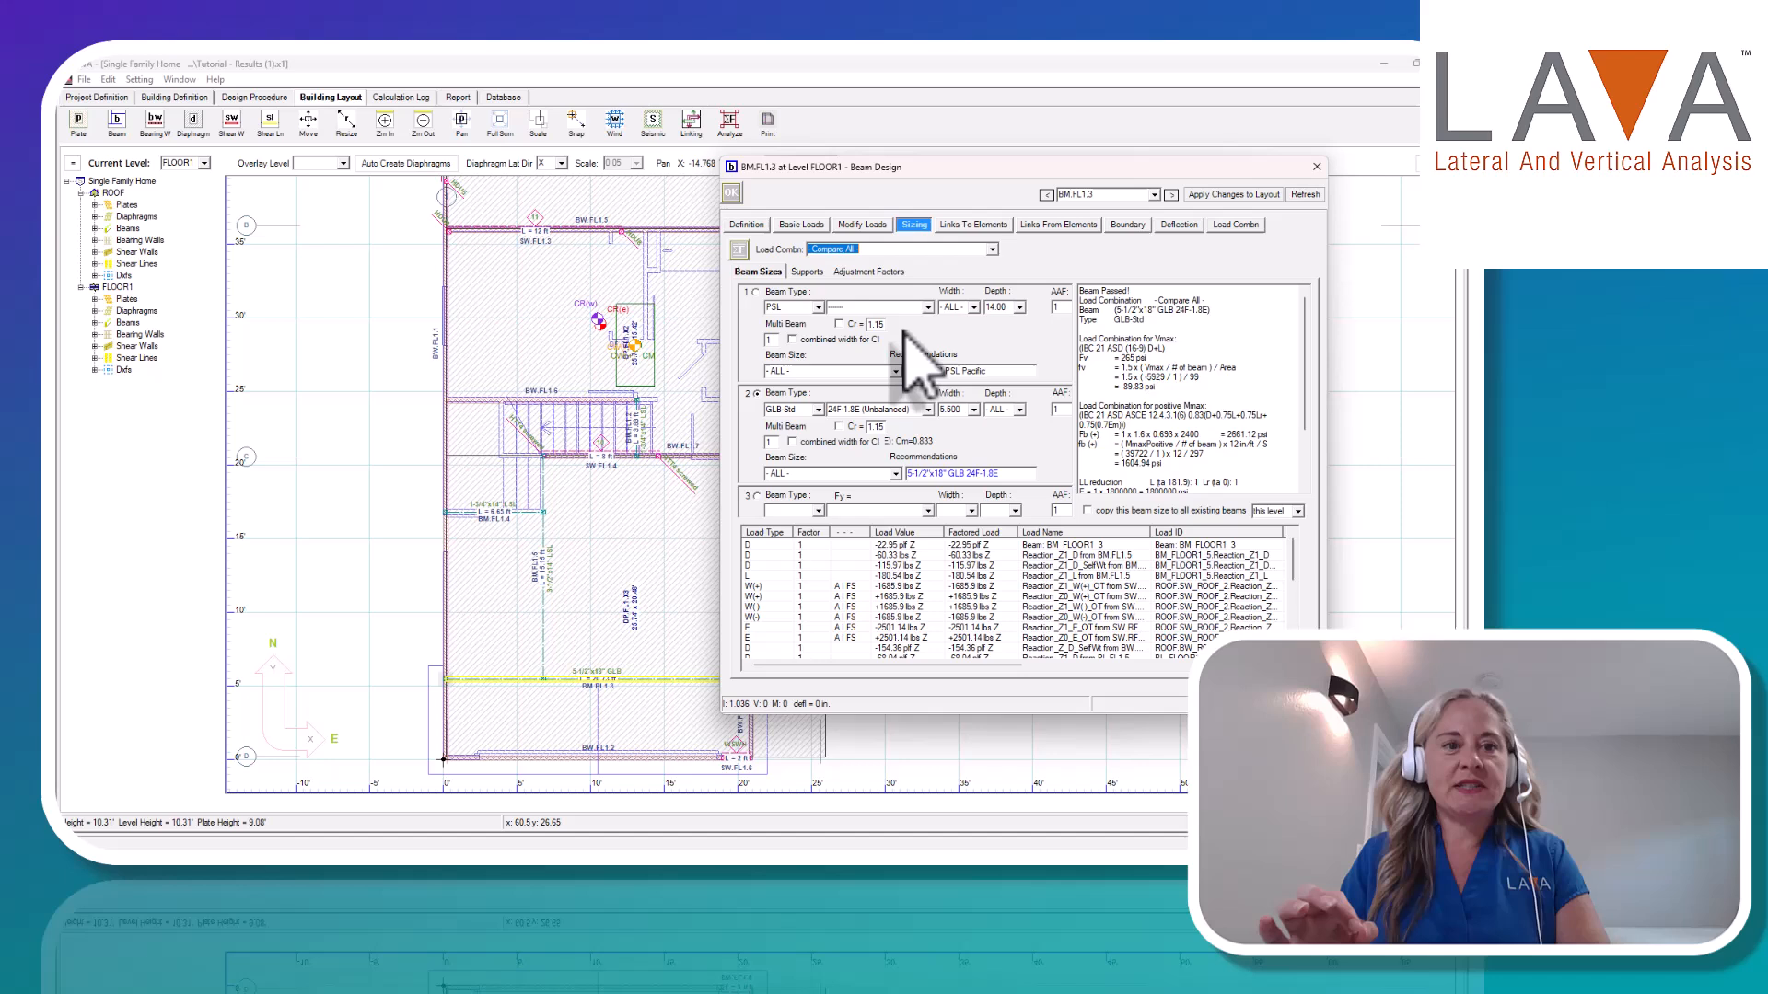
Size the beam for load combination IBC 21 ASD ASCE 12.4.3.1(5) 0.83(D+0.7Em) only and review the calculation output.
click(992, 249)
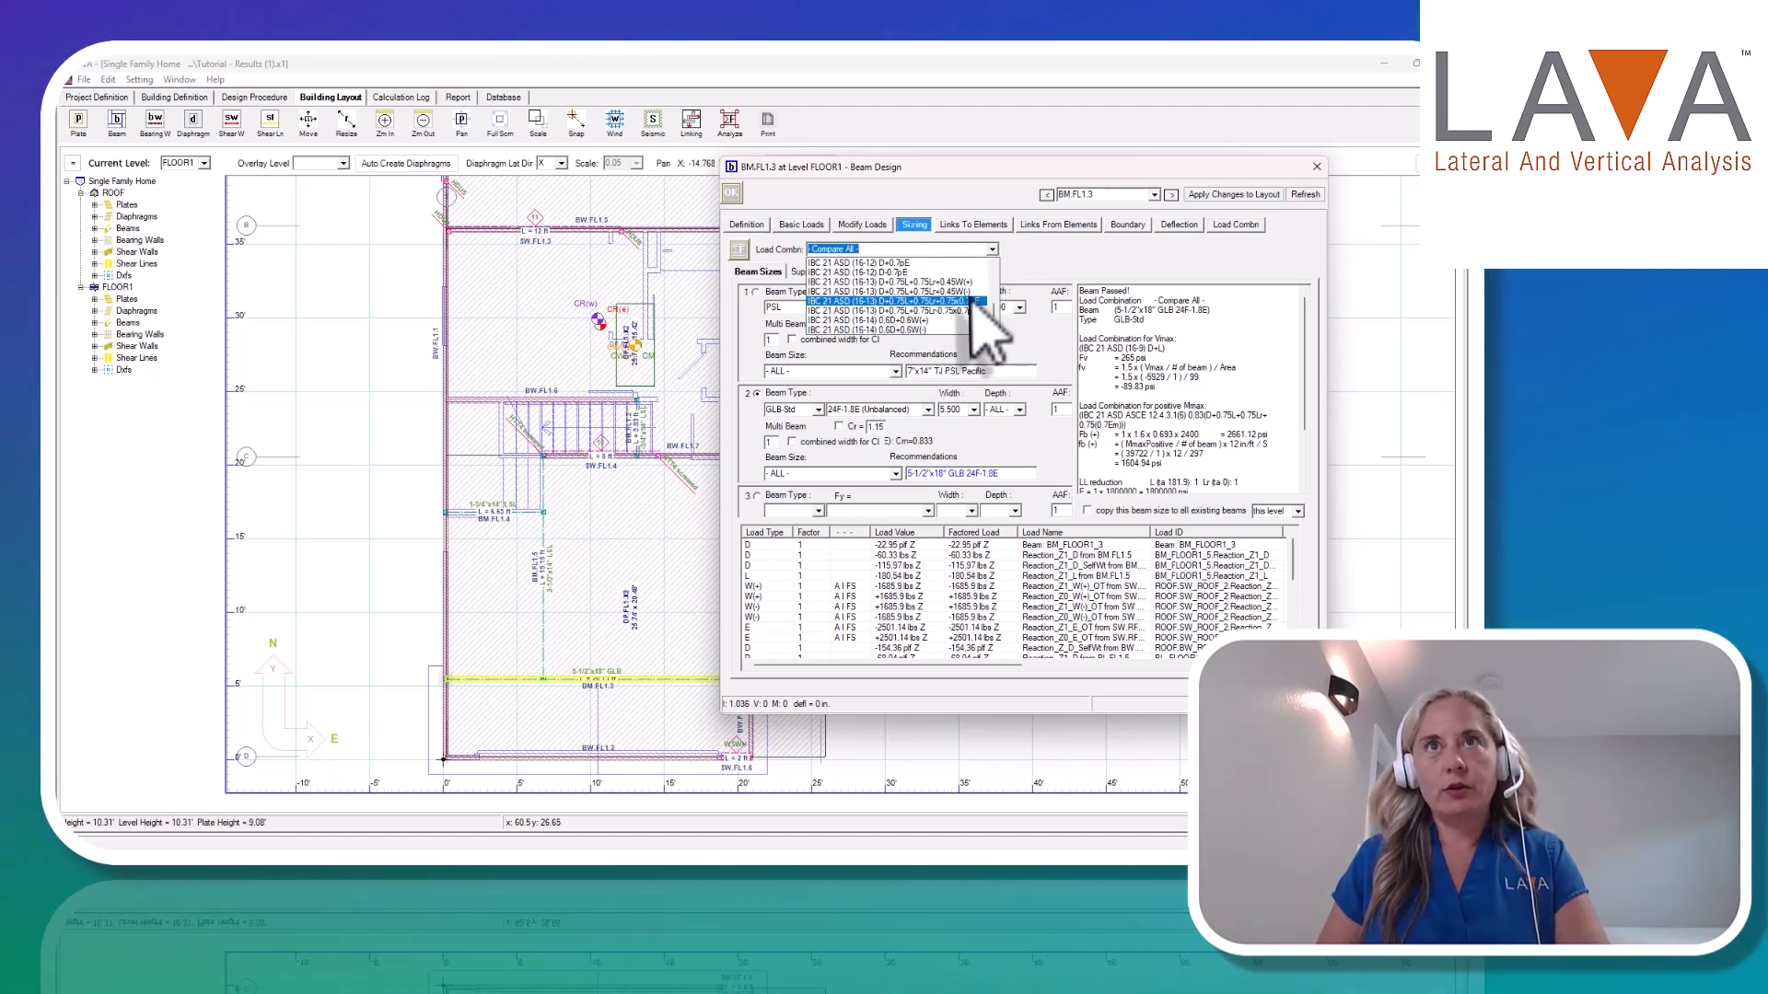
scroll(976, 322, up, 5)
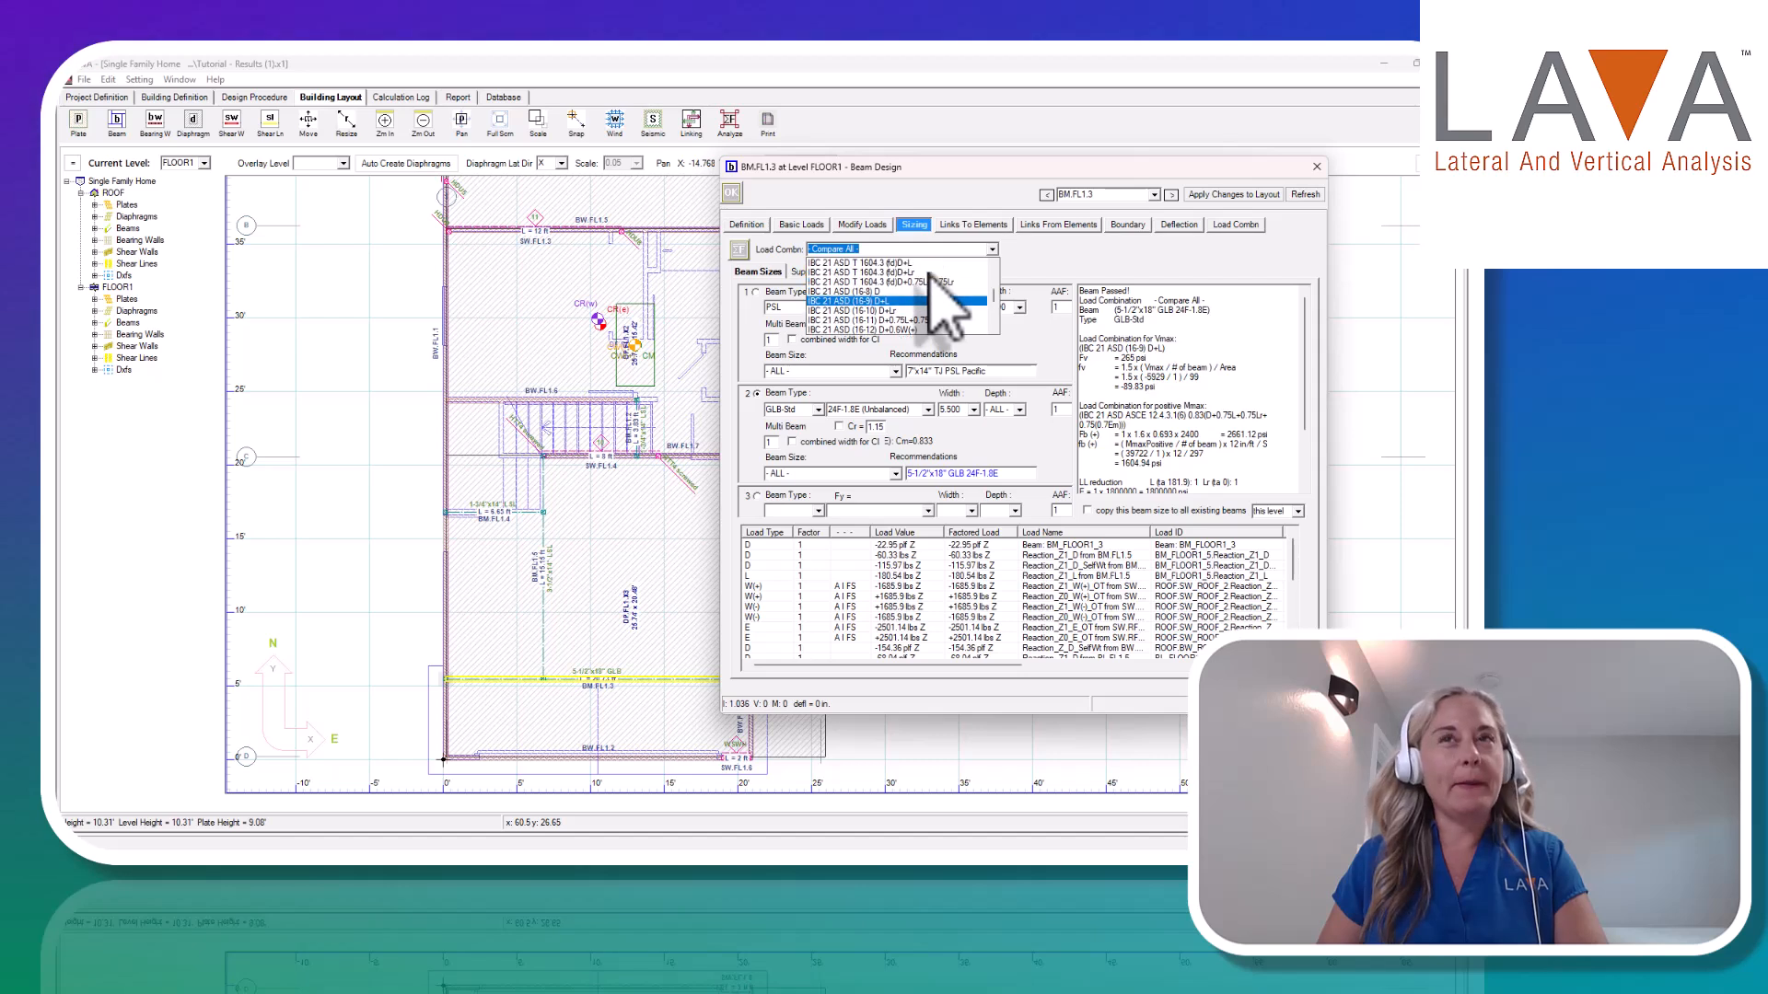
scroll(930, 274, down, 6)
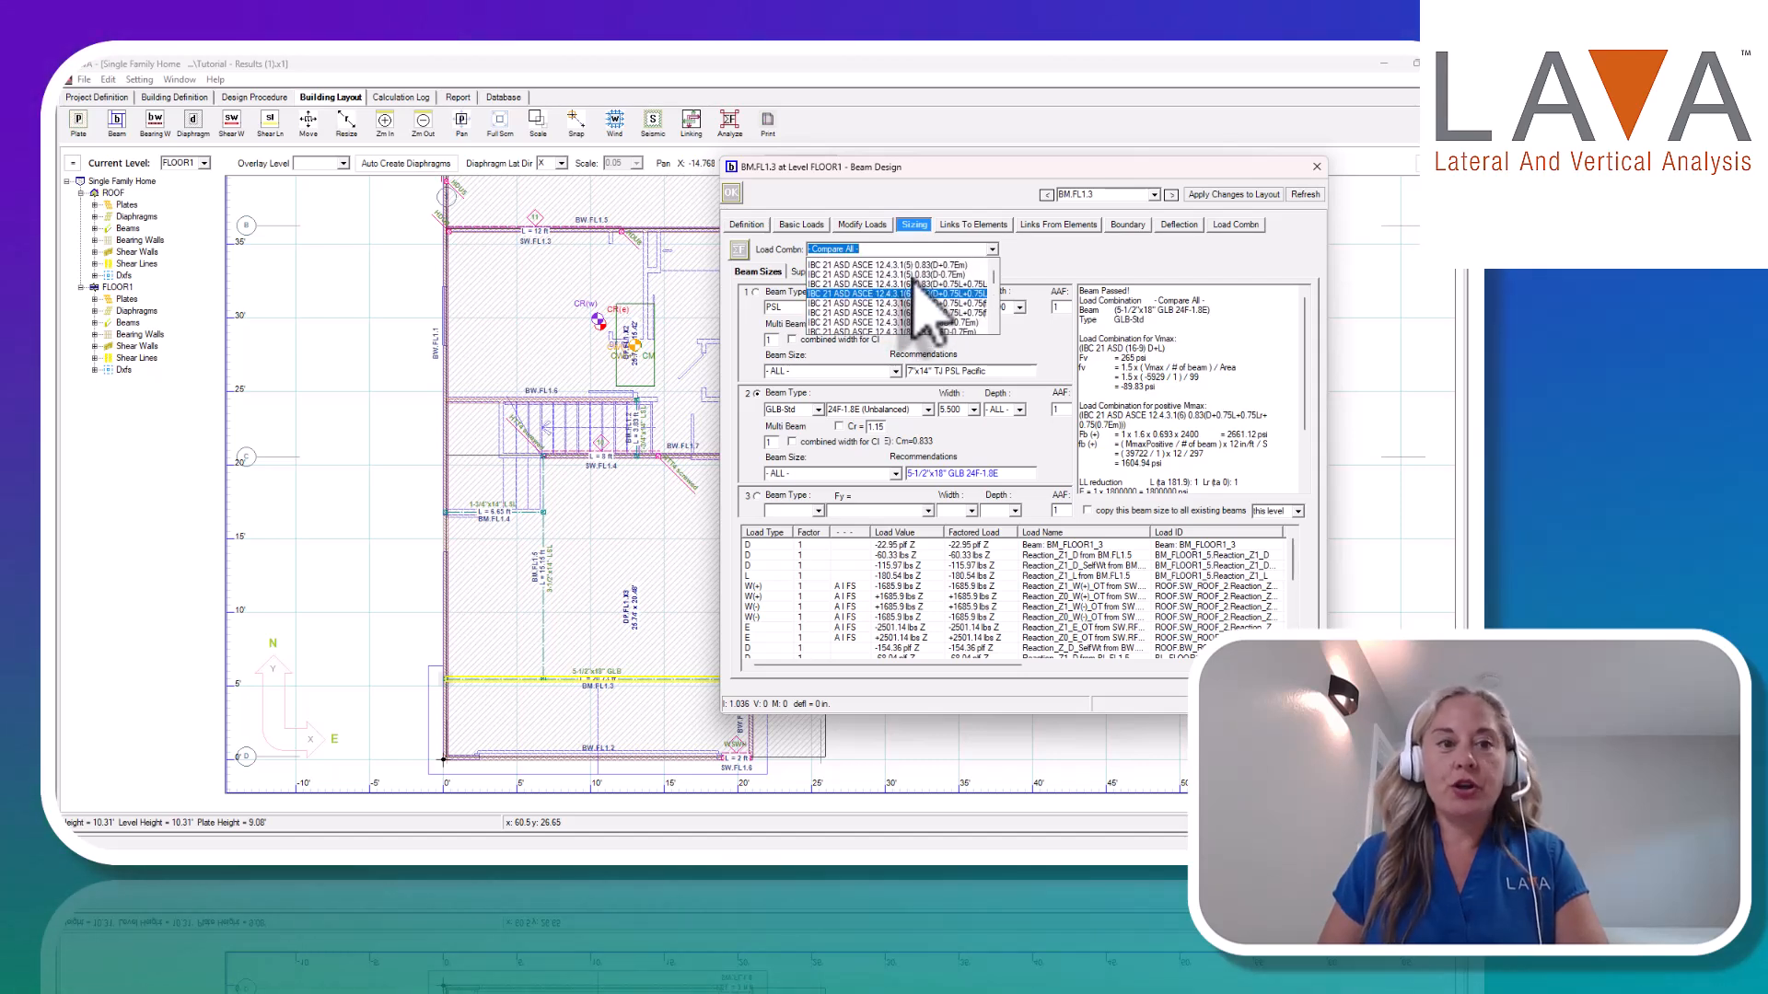
scroll(916, 286, up, 1)
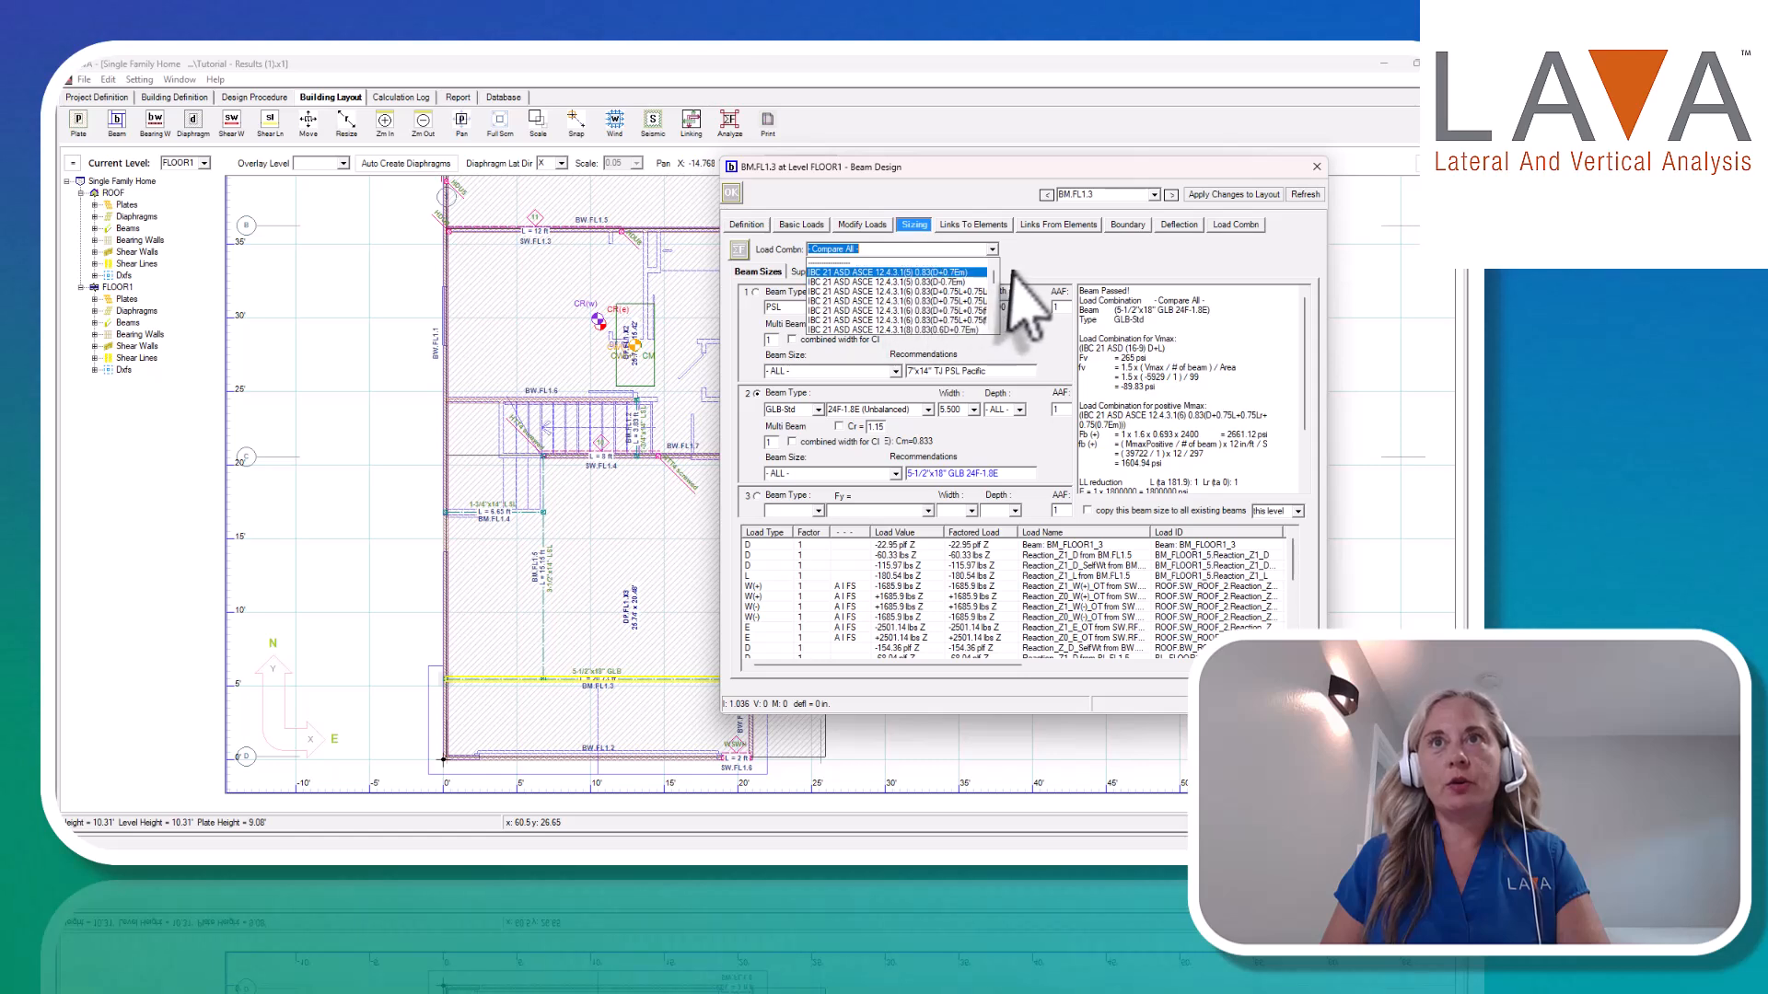
drag(1000, 282, 1004, 315)
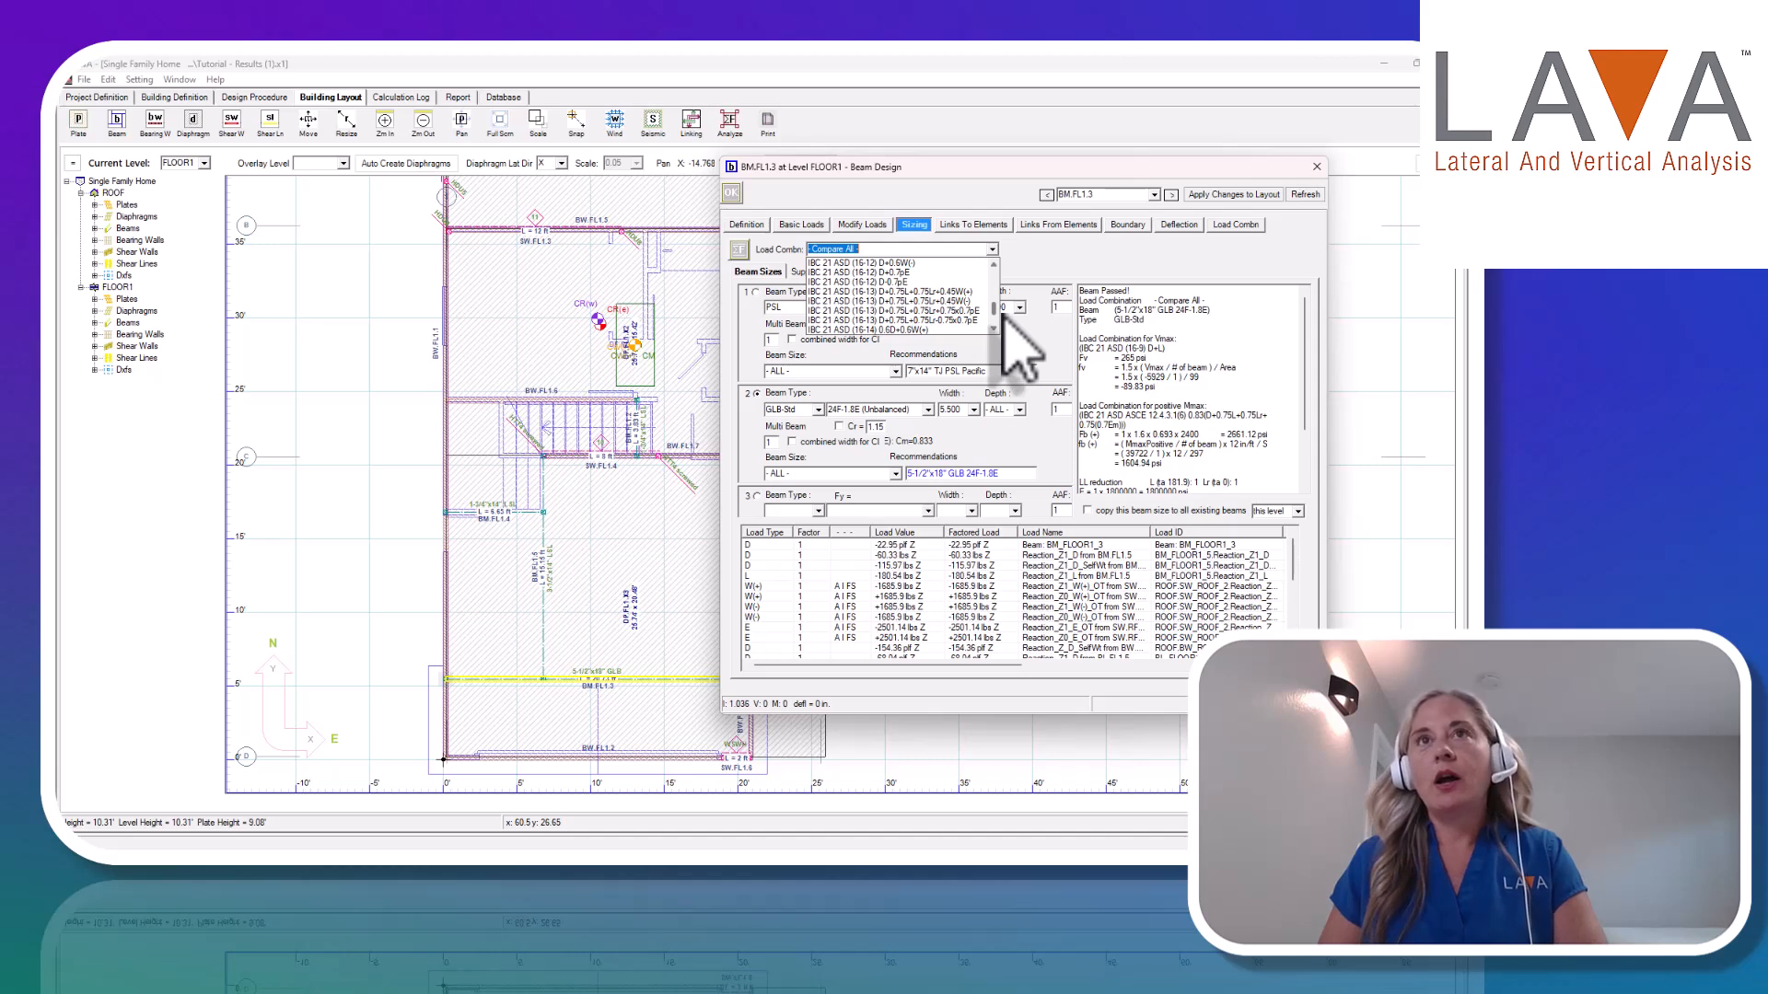
drag(1002, 318, 969, 278)
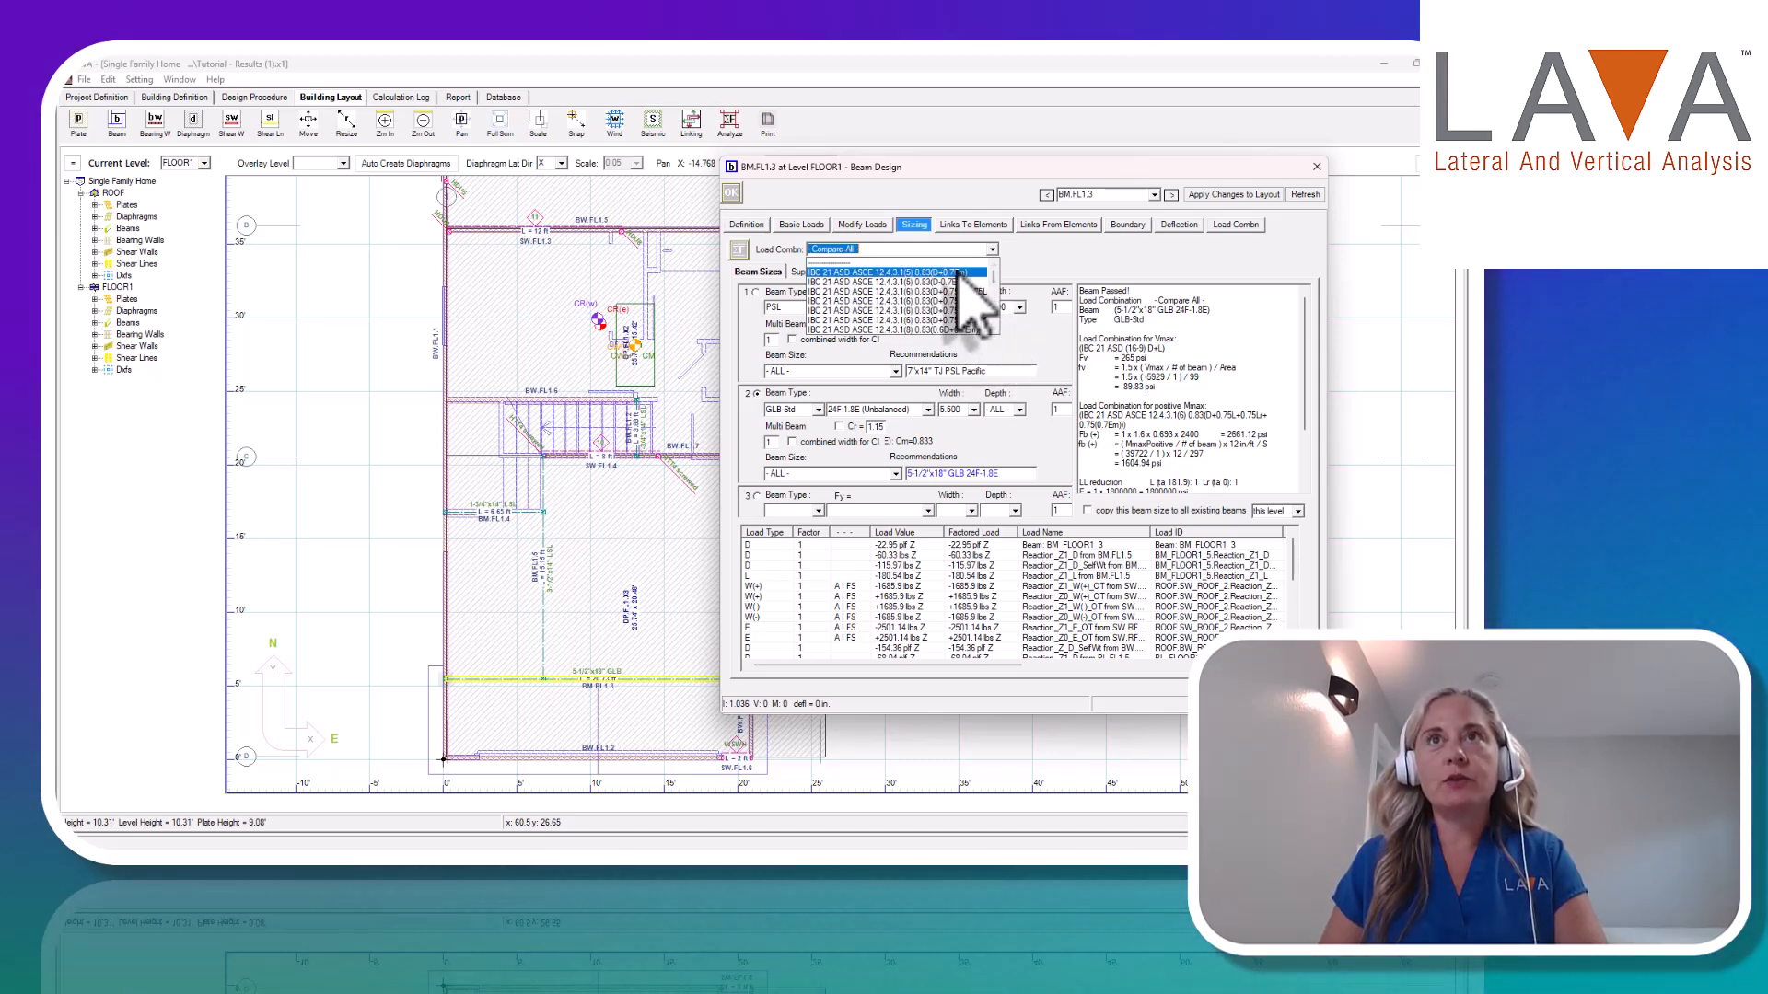
click(965, 274)
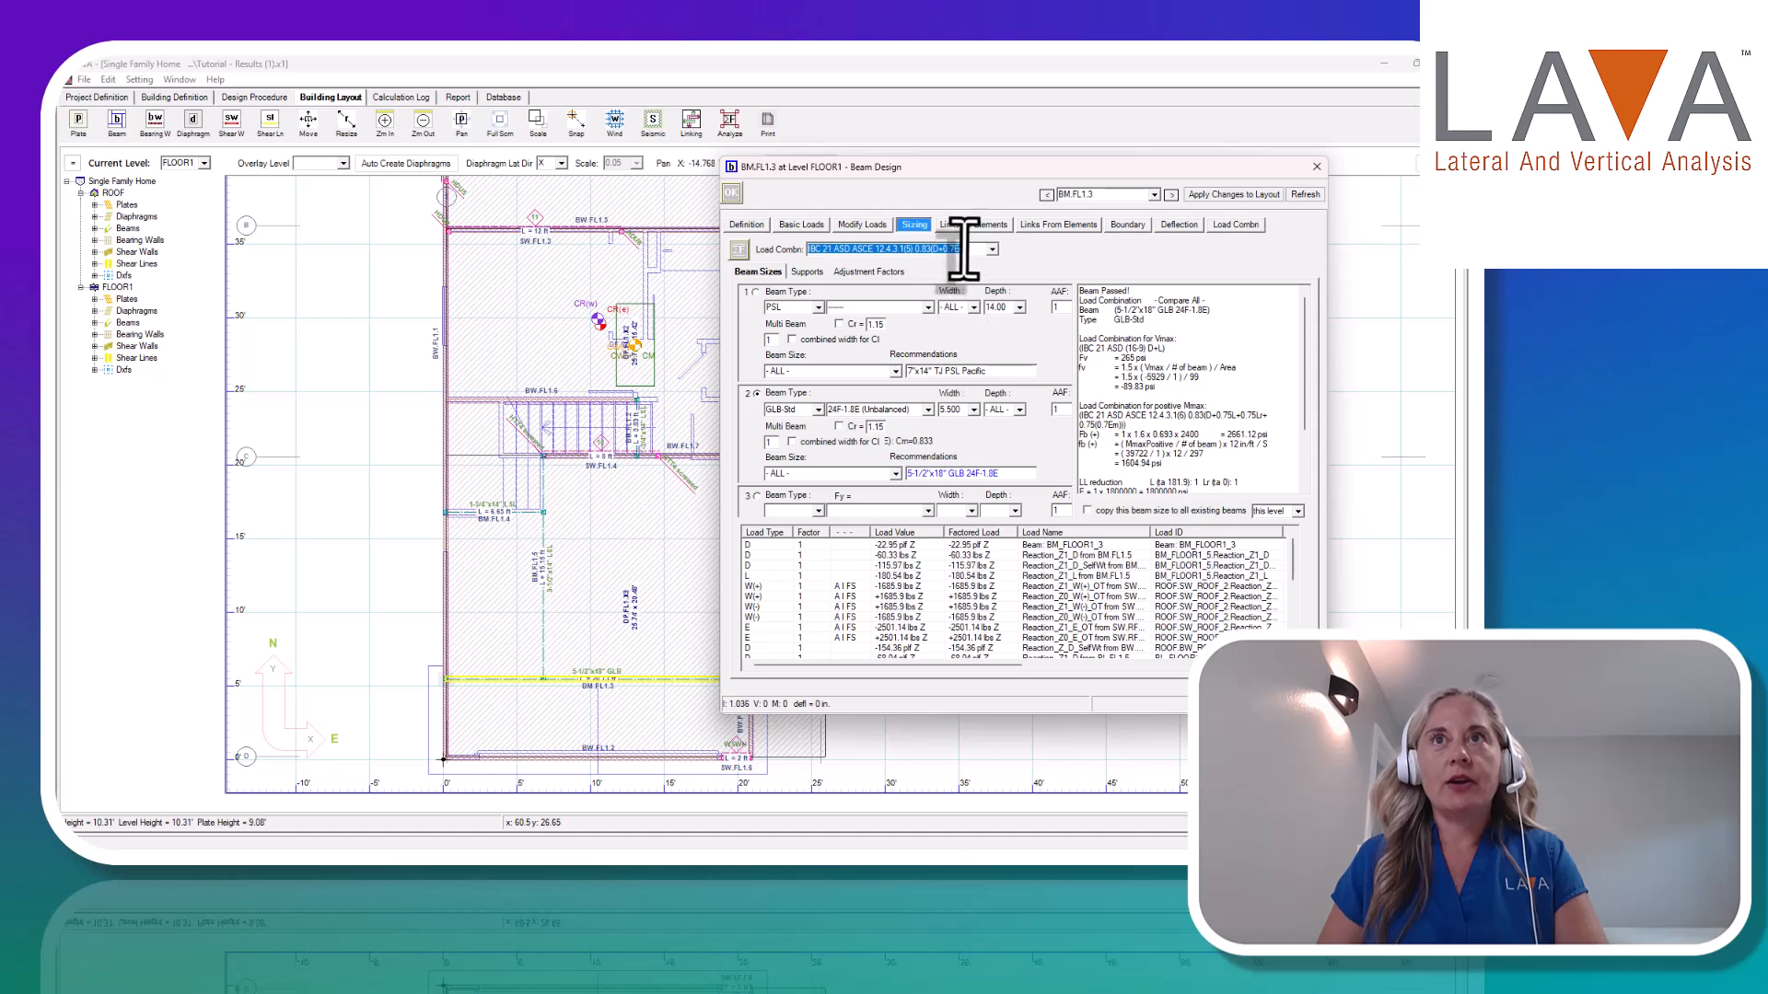
drag(965, 252, 955, 253)
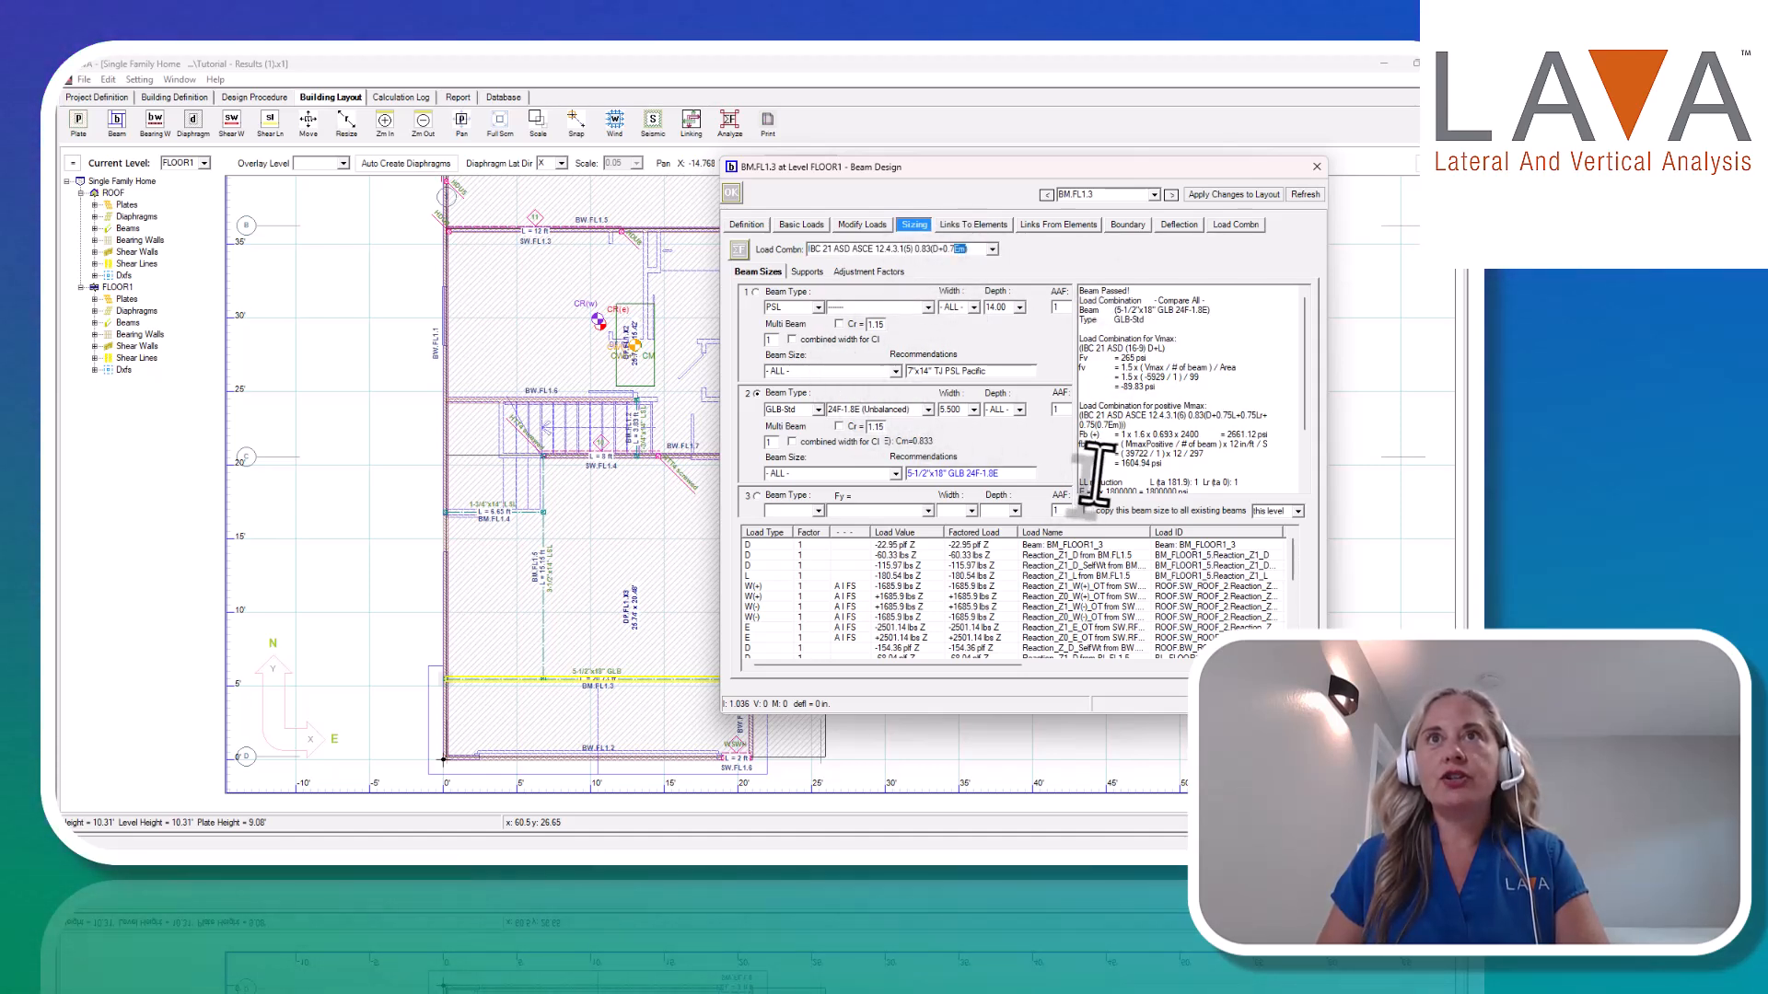
click(738, 250)
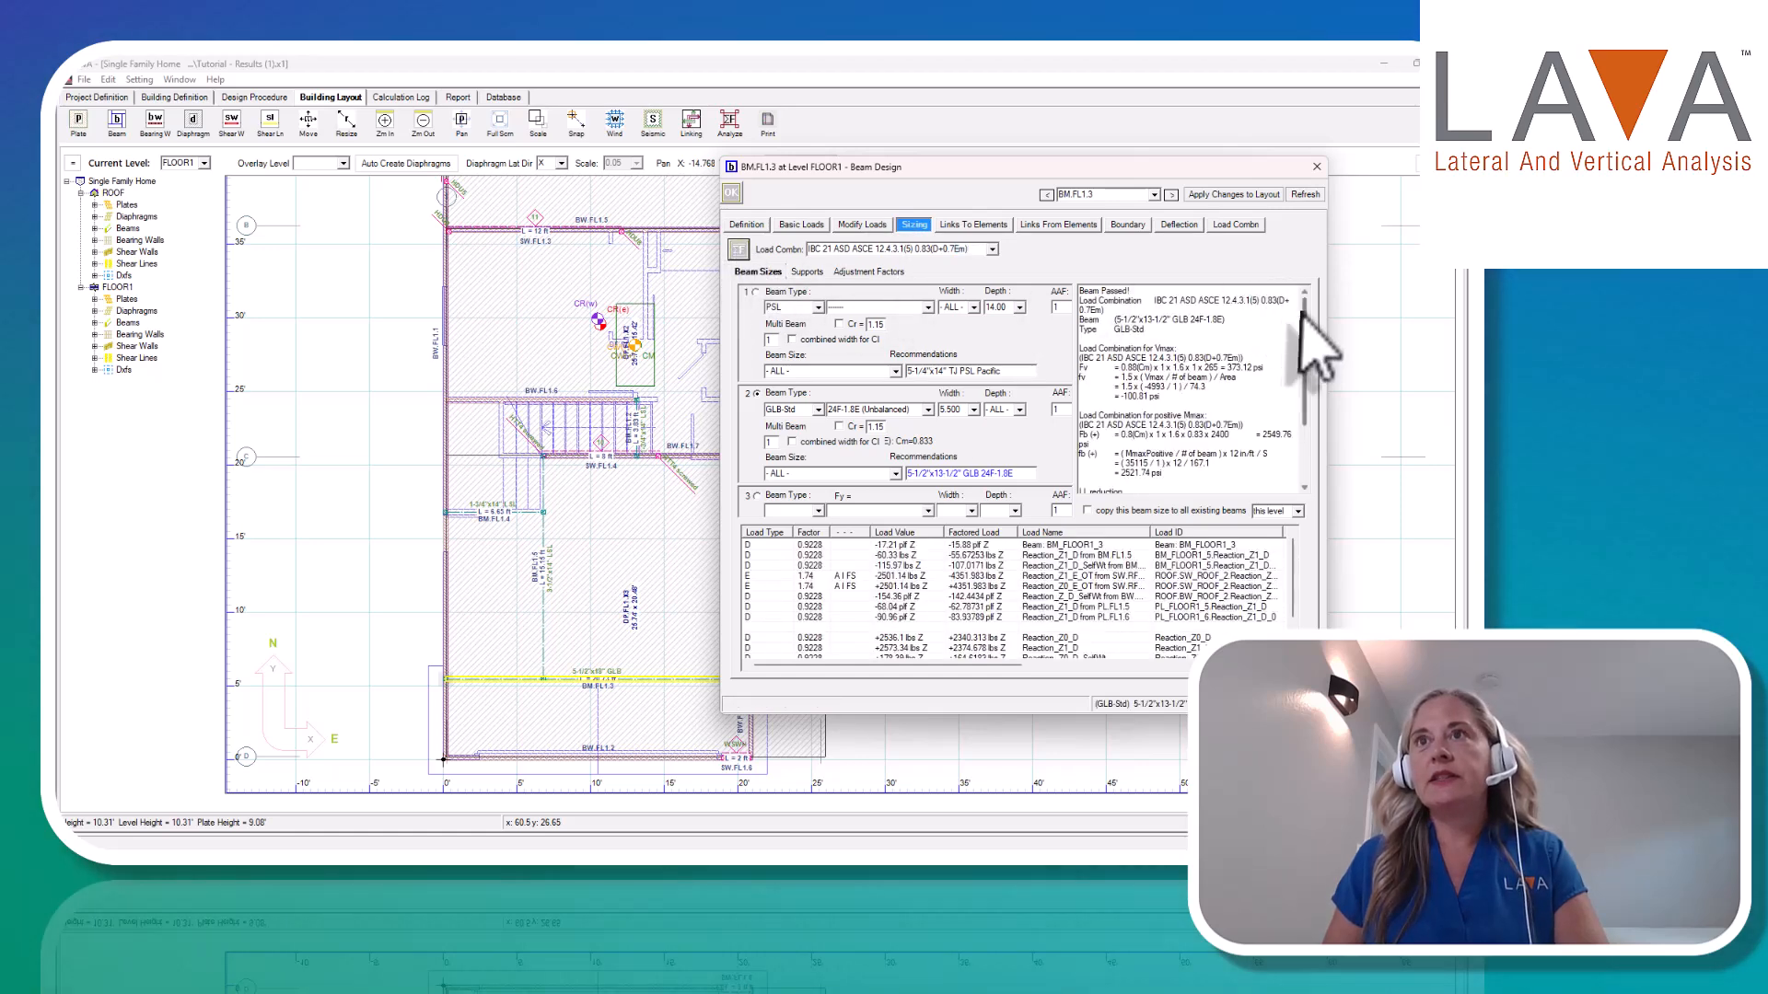
drag(1302, 304, 1306, 366)
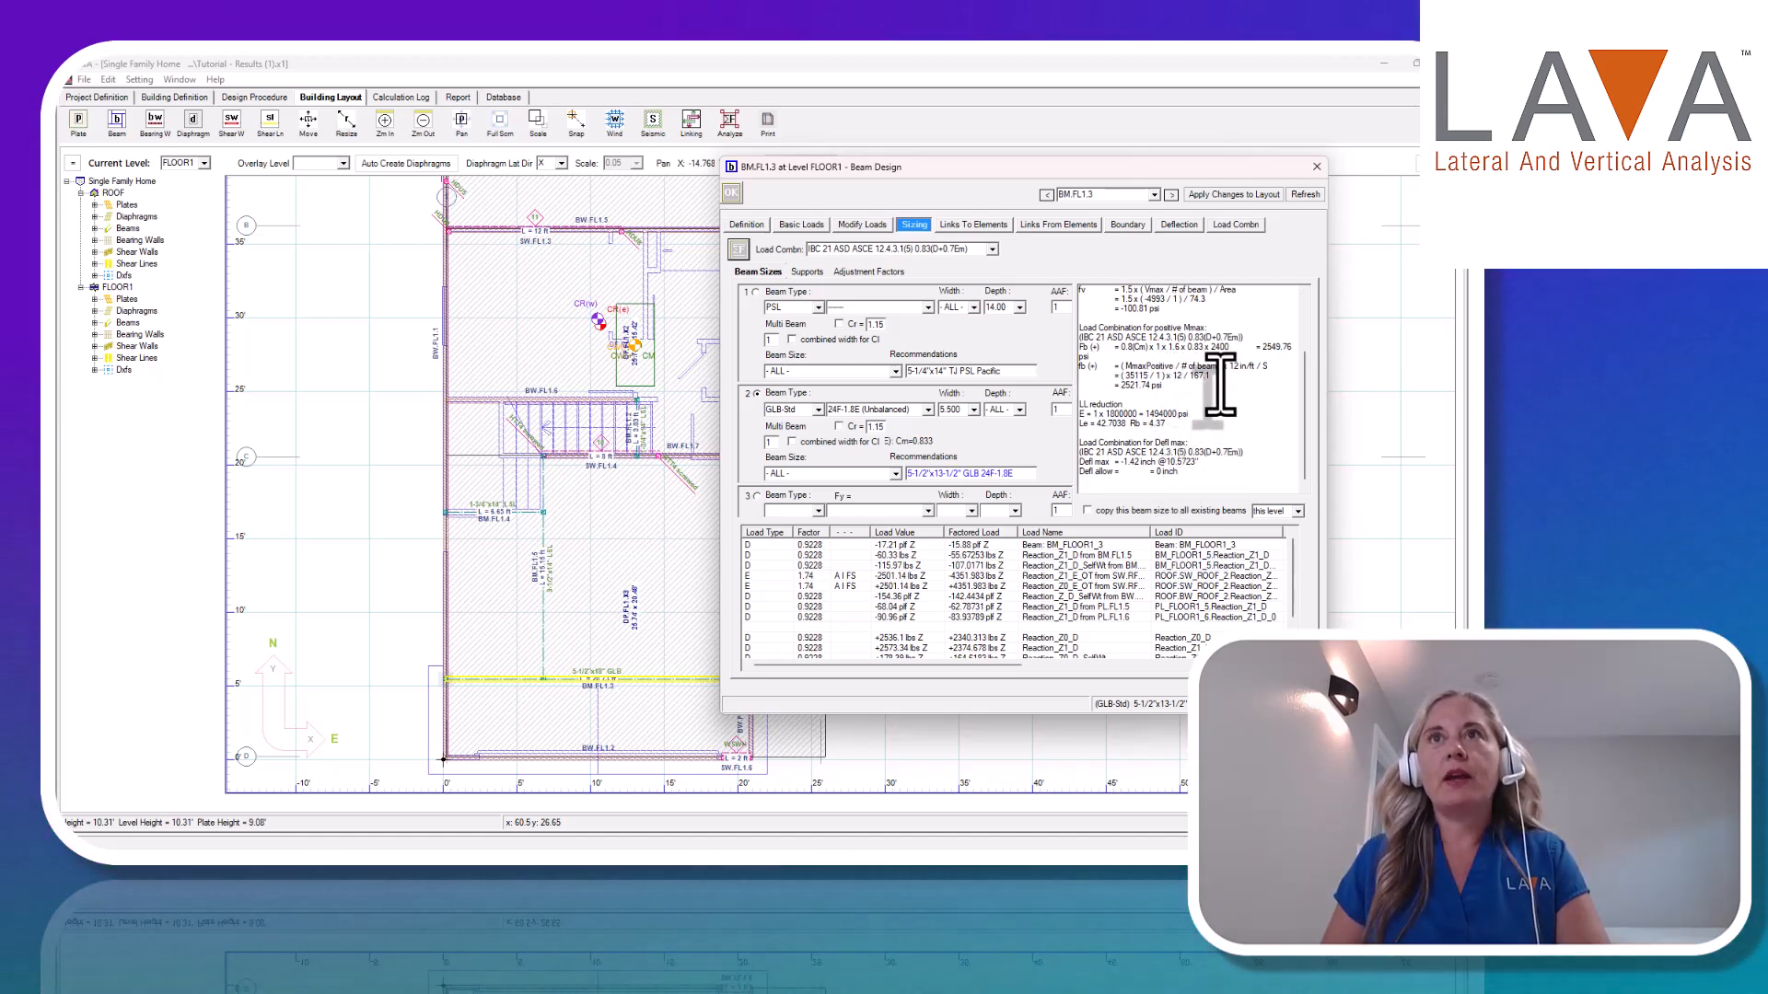
Size the beam again with the load combination set to Compare All and accept the beam design.
click(993, 250)
scroll(990, 313, down, 5)
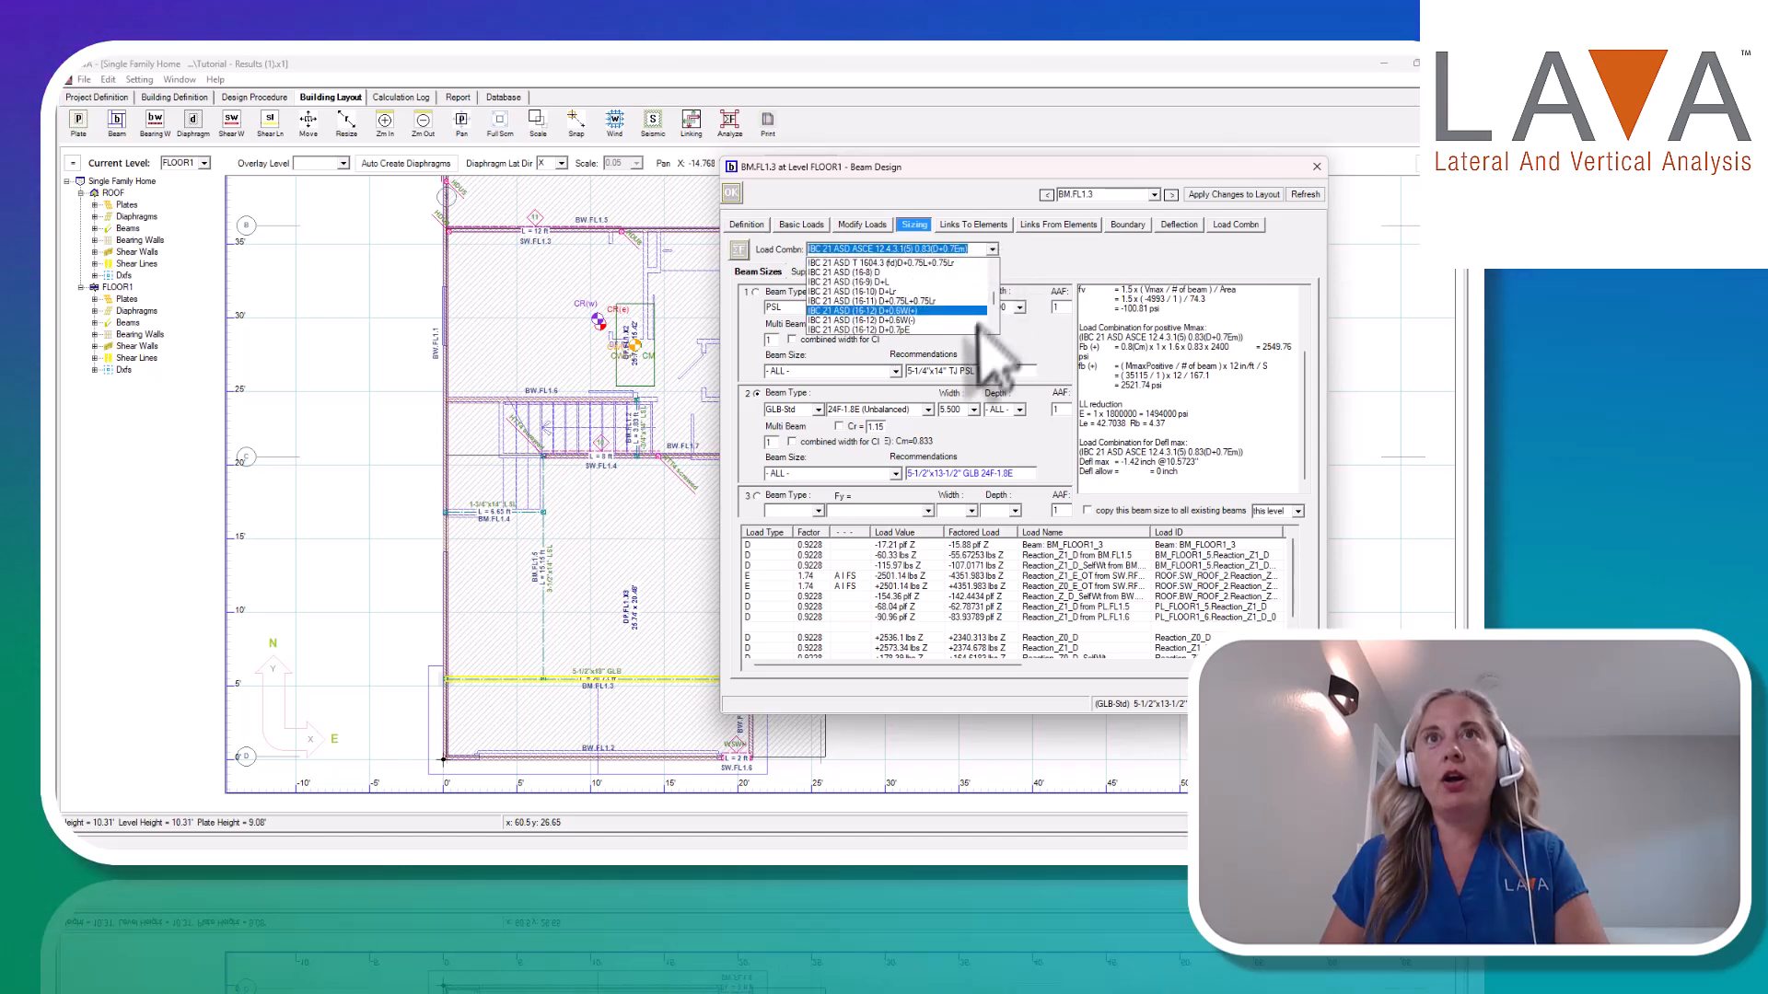
click(904, 333)
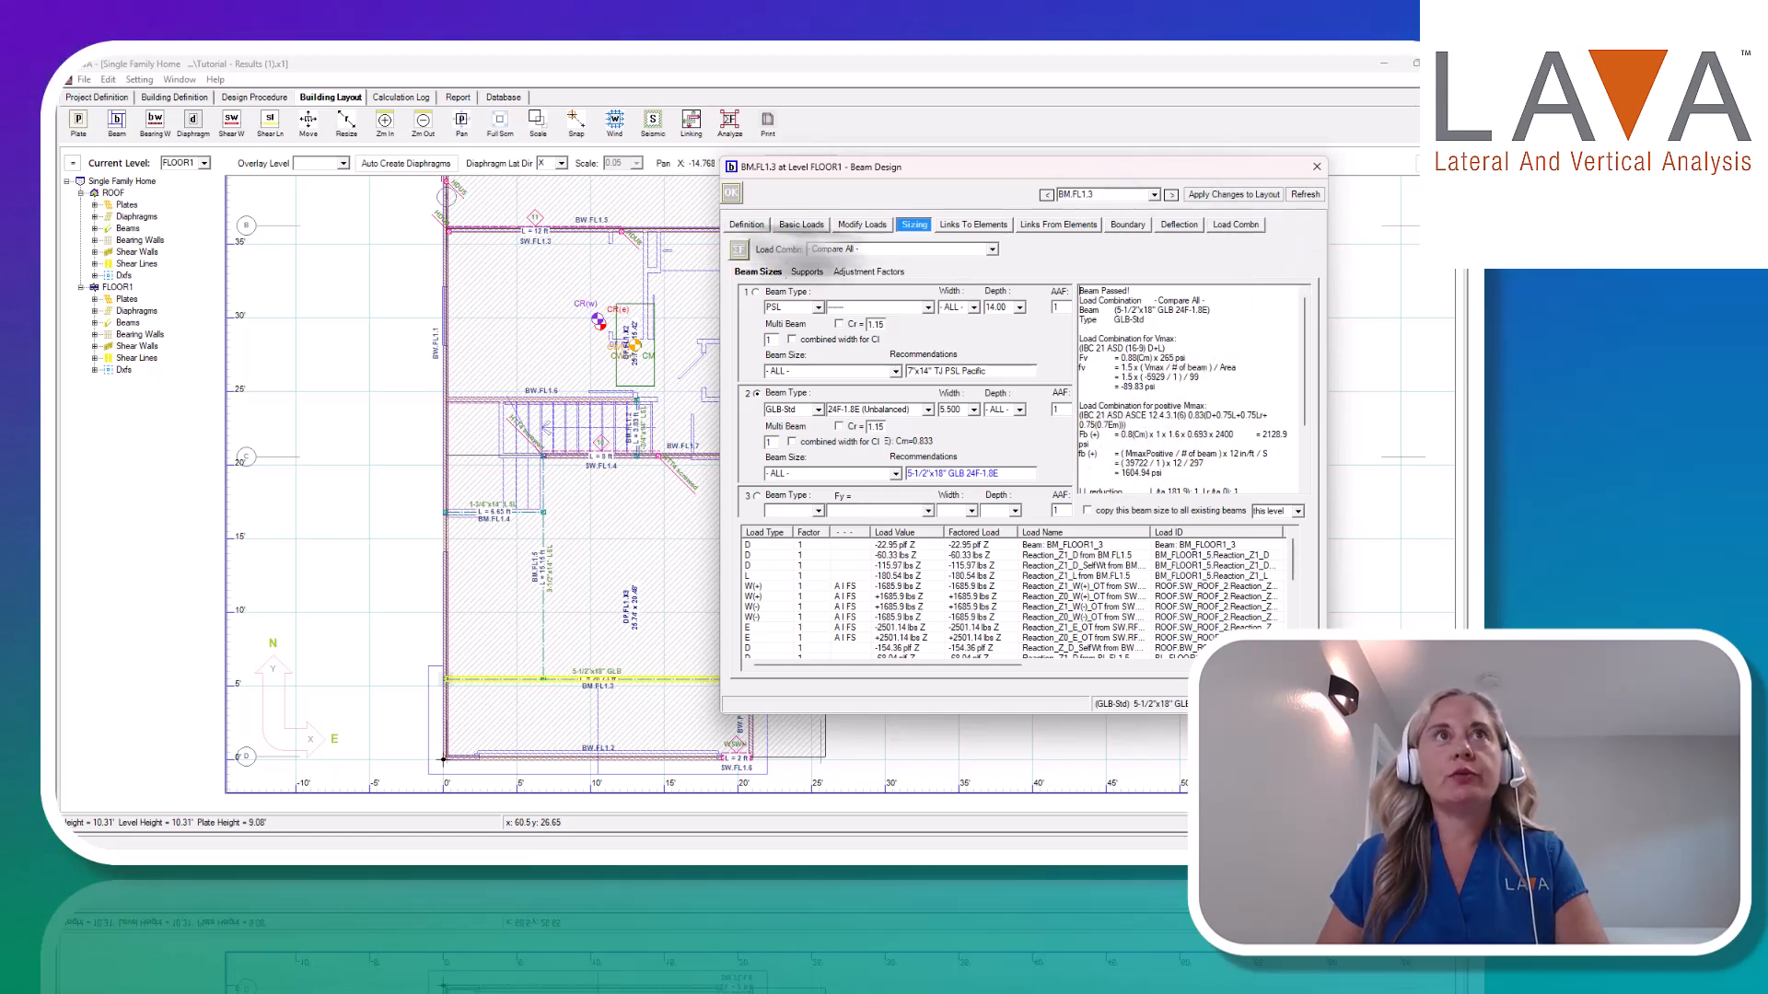
click(731, 195)
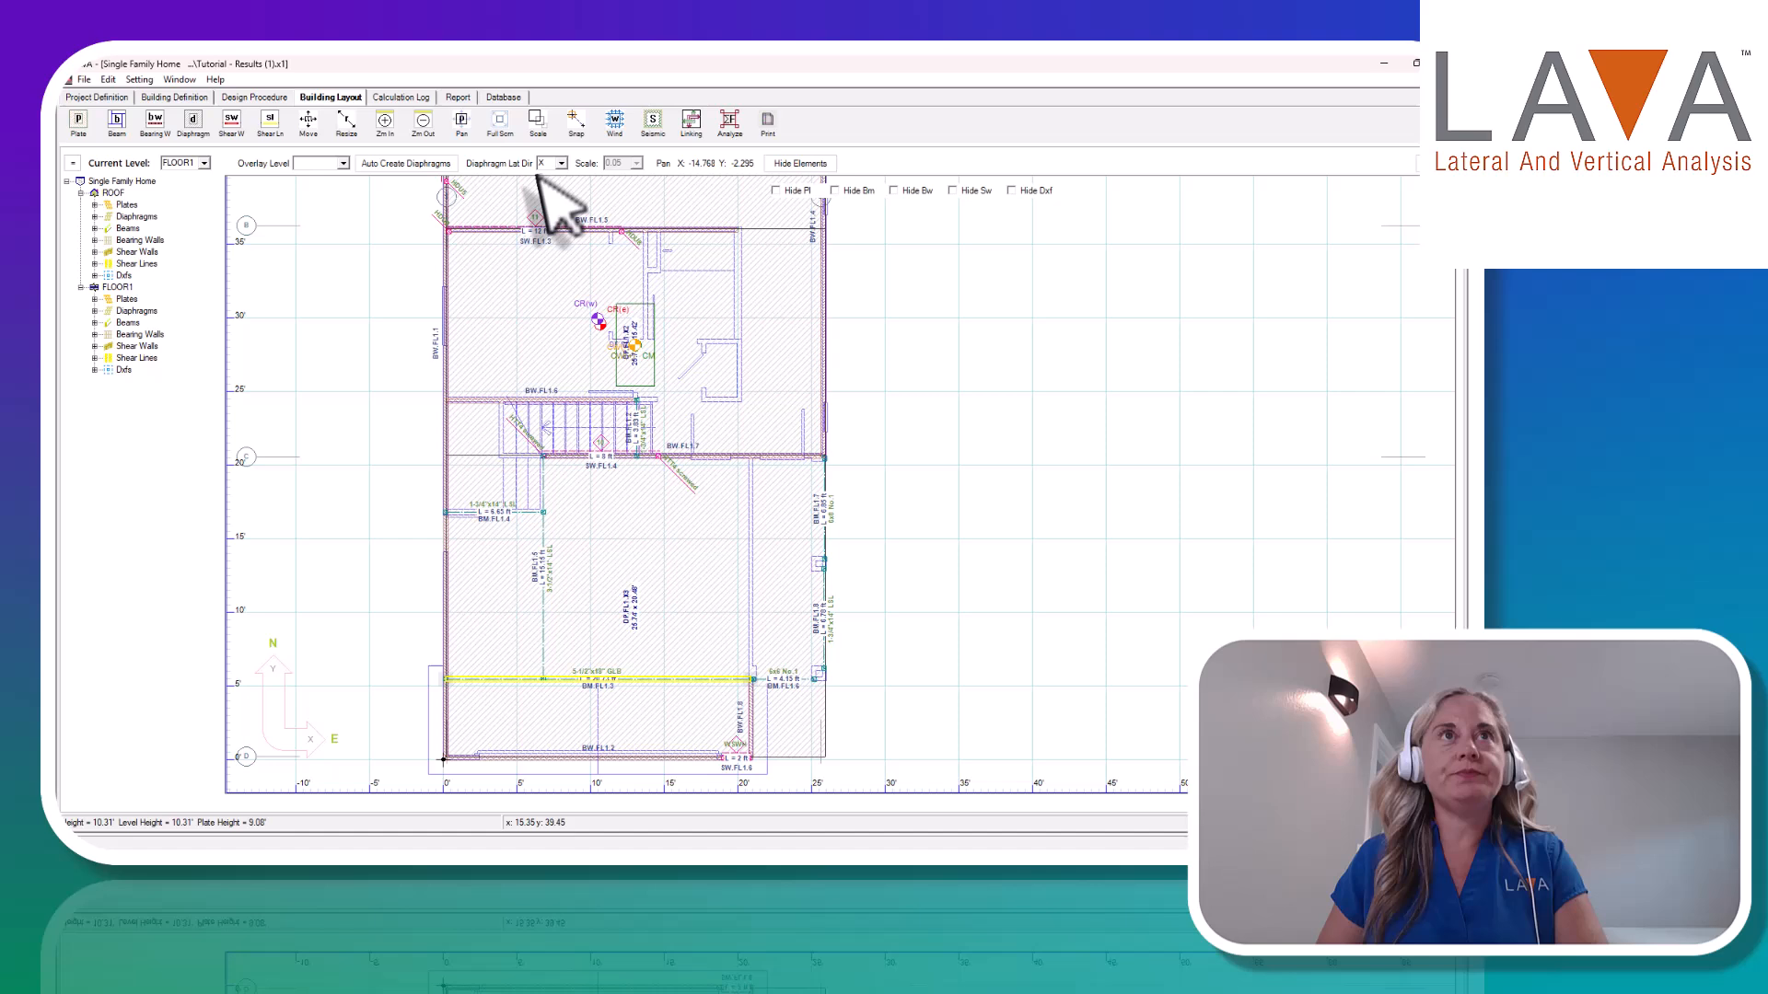
Generate the project report preview and show its Specifications and Schedules section to review the special seismic load combinations.
click(459, 97)
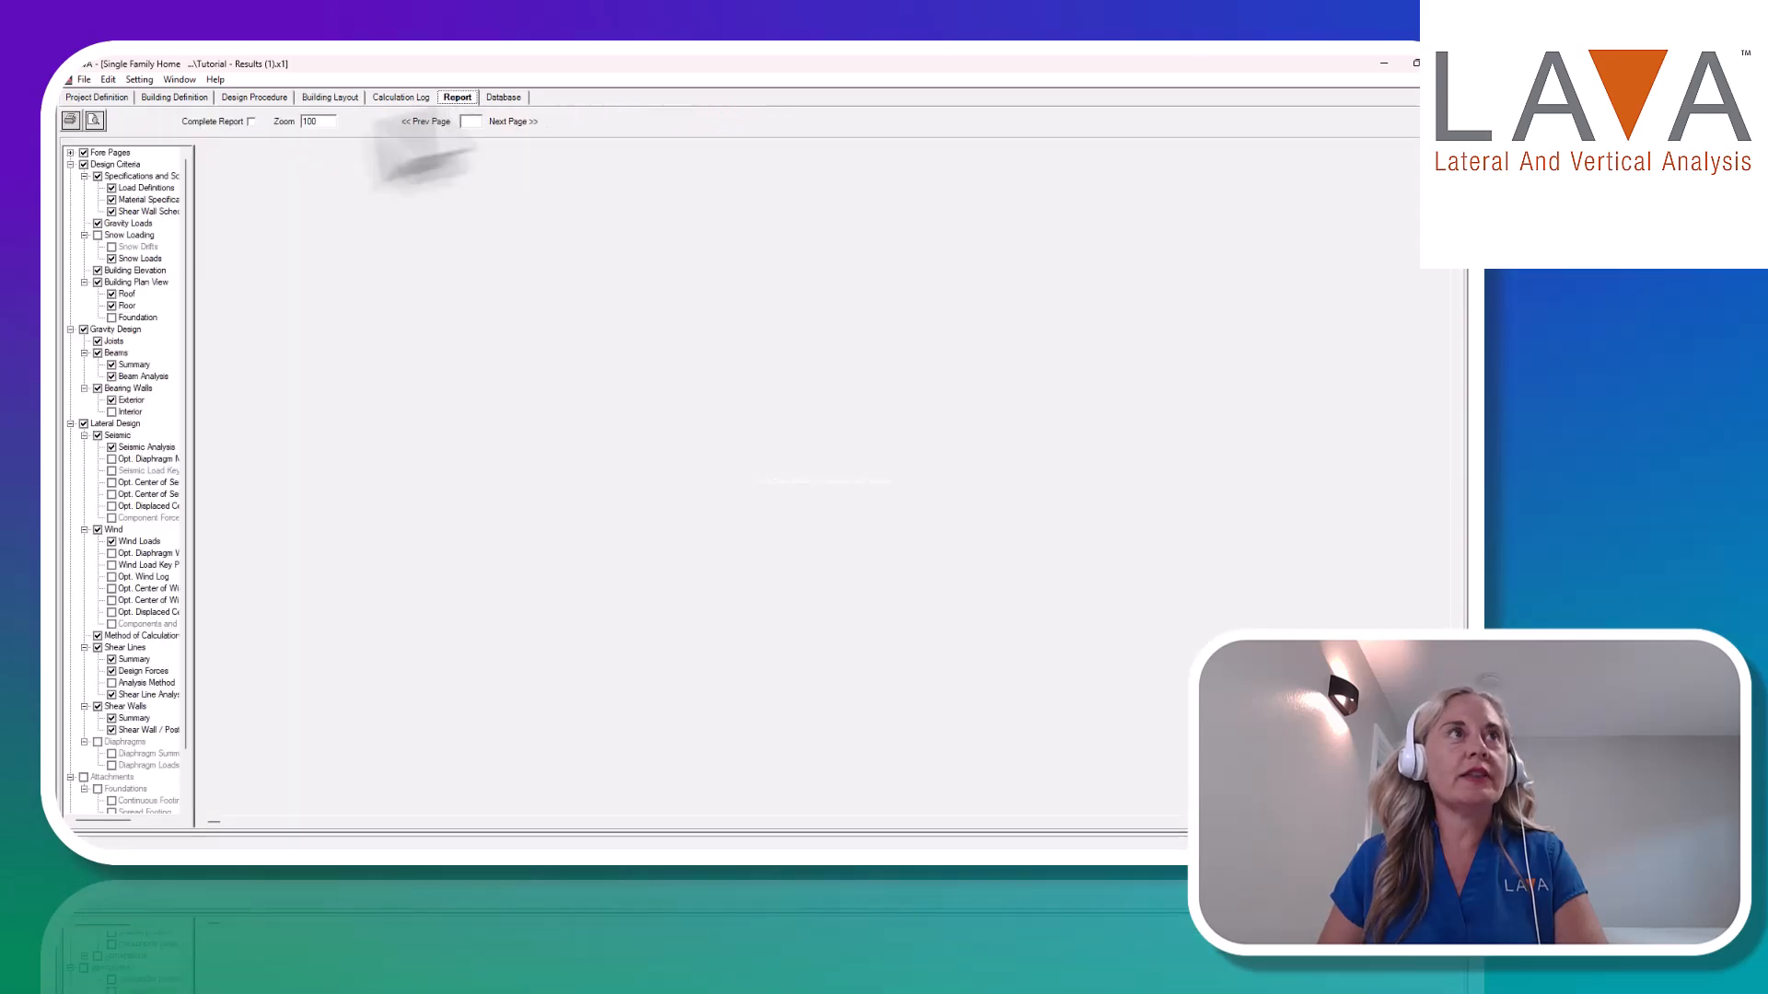
click(94, 120)
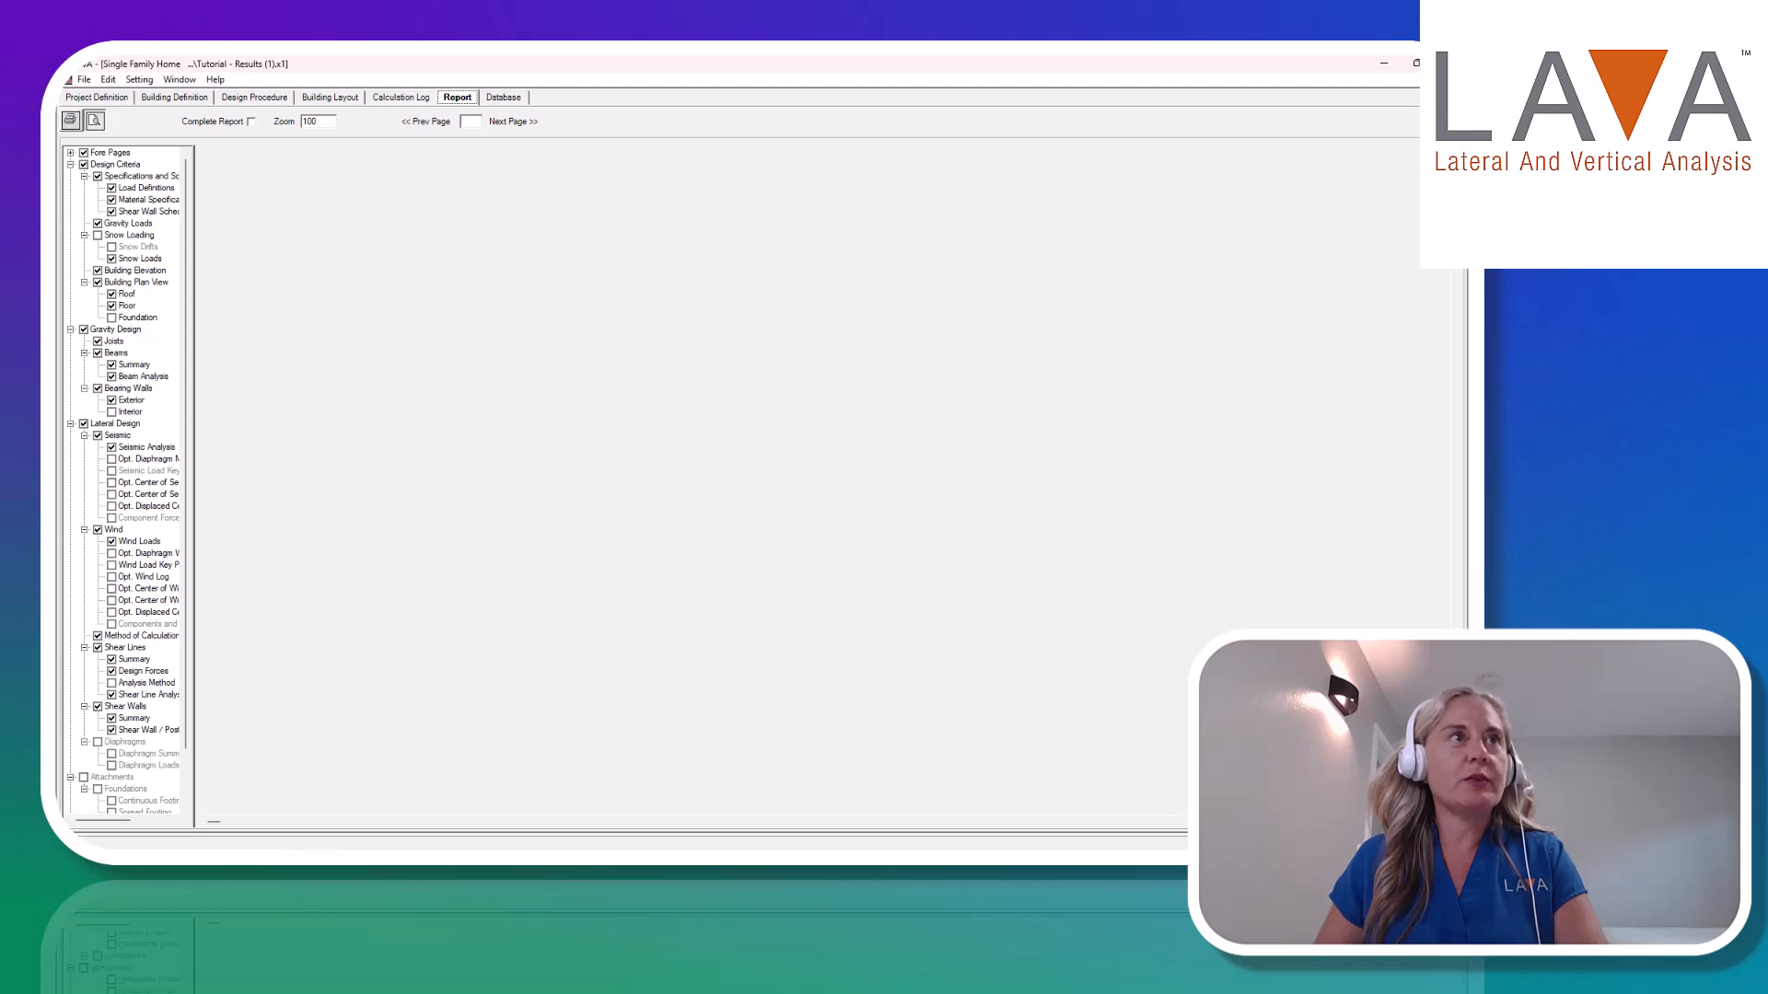
drag(366, 691, 311, 278)
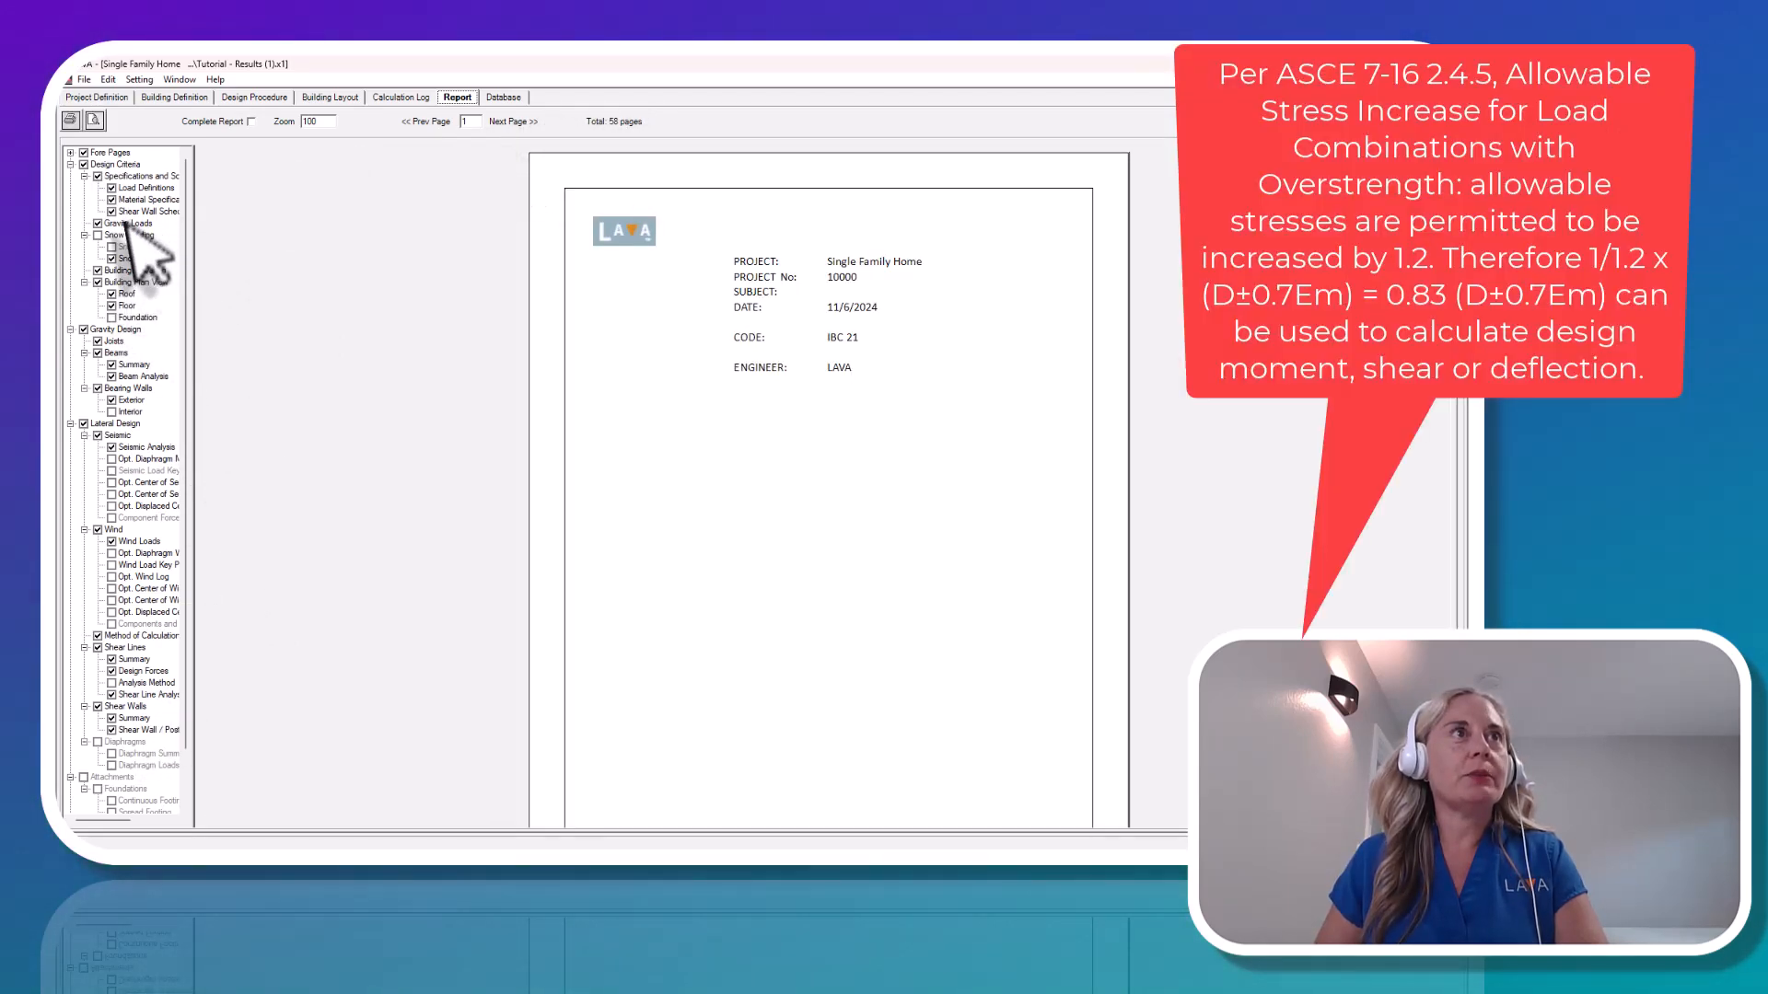
click(132, 179)
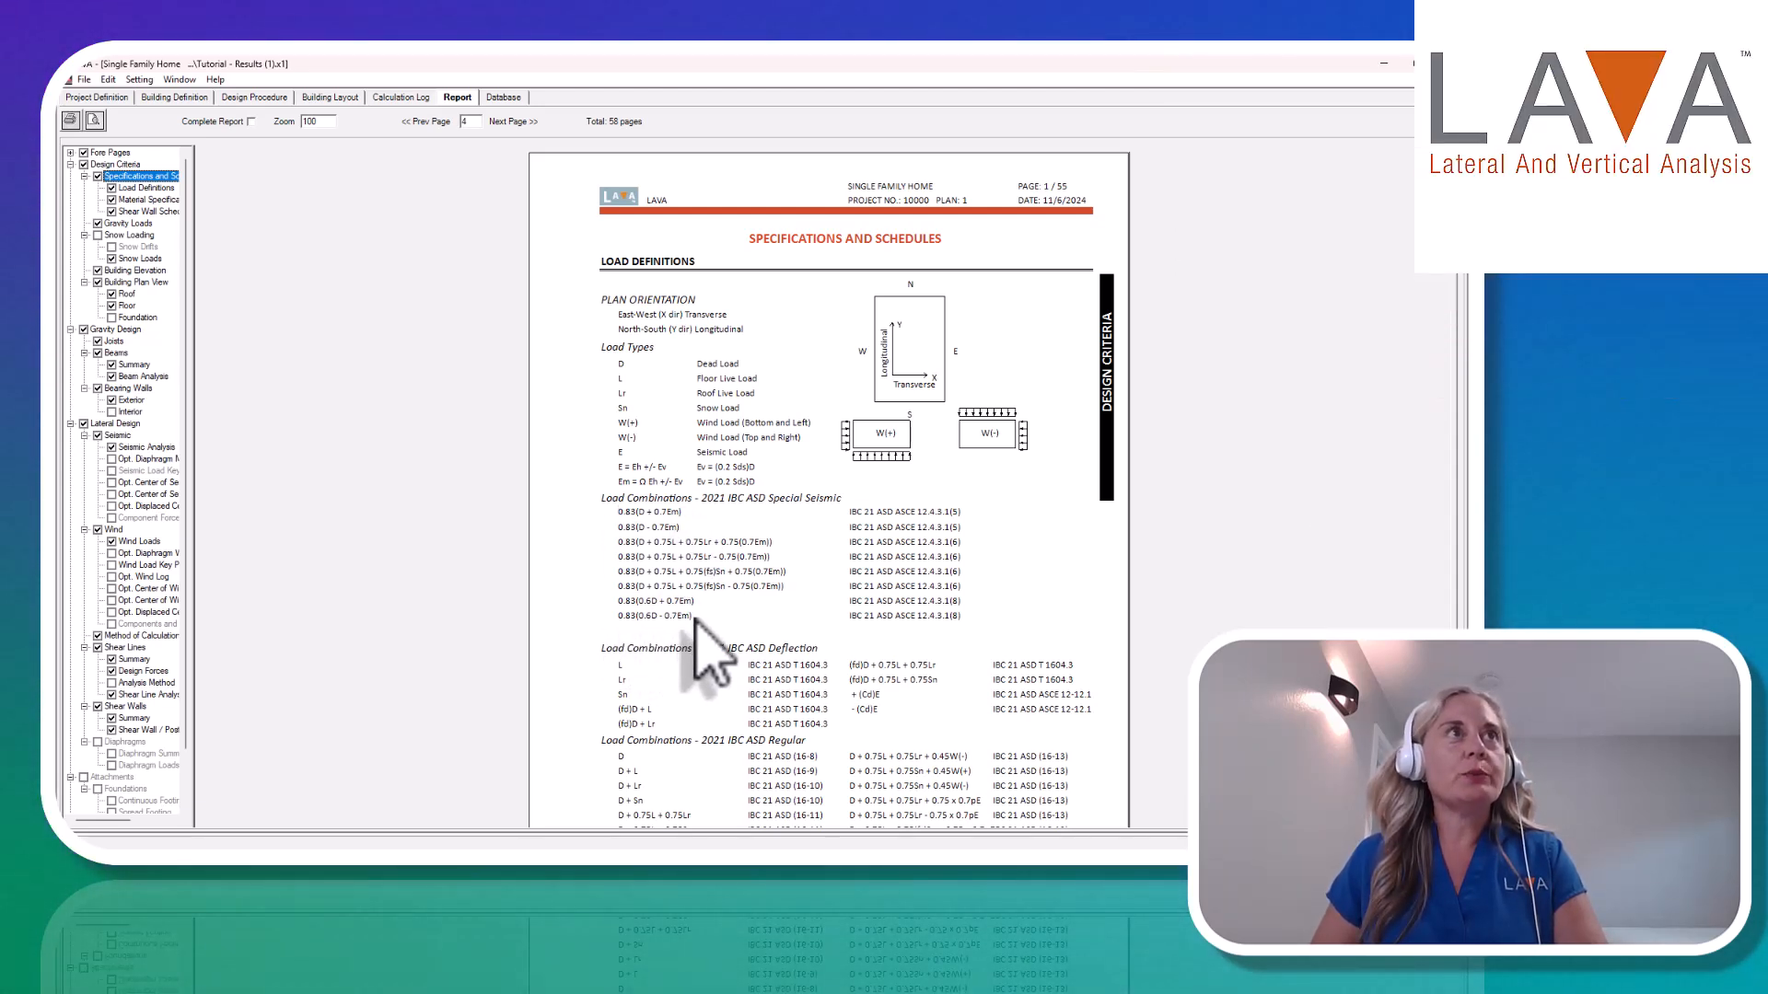
Review the project's load groups and the Over Strength Factor in the seismic design criteria.
click(102, 98)
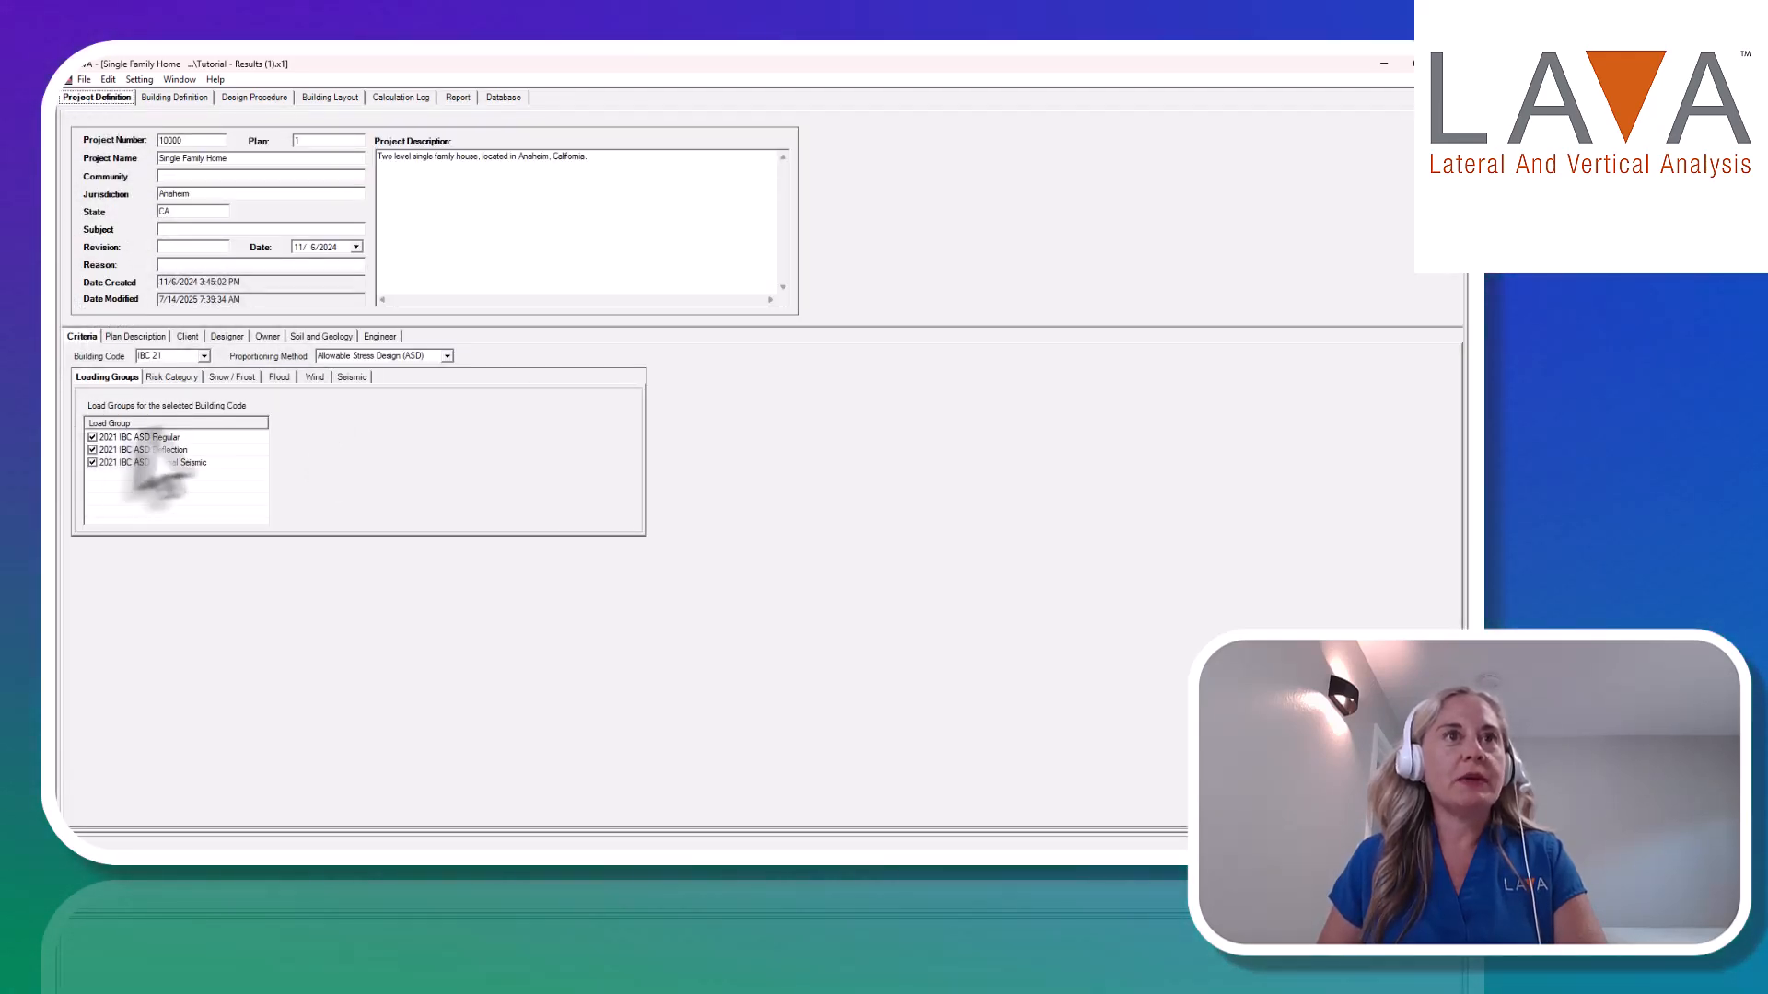
click(352, 379)
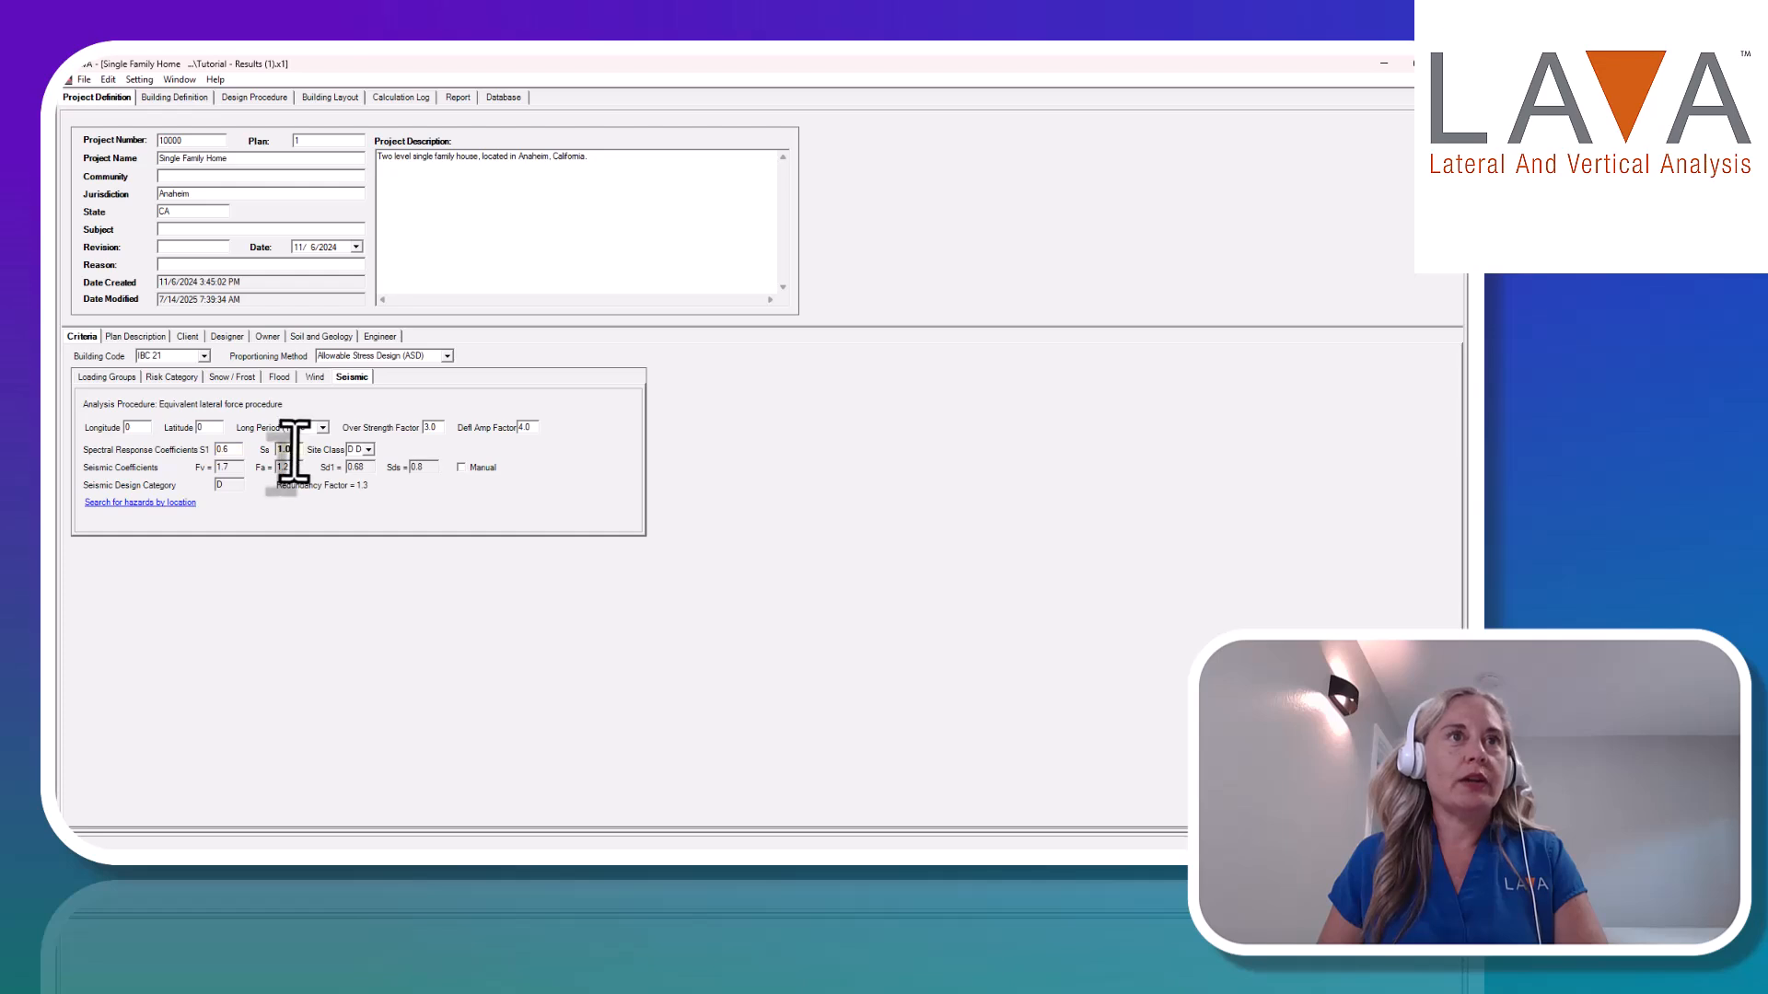
click(431, 427)
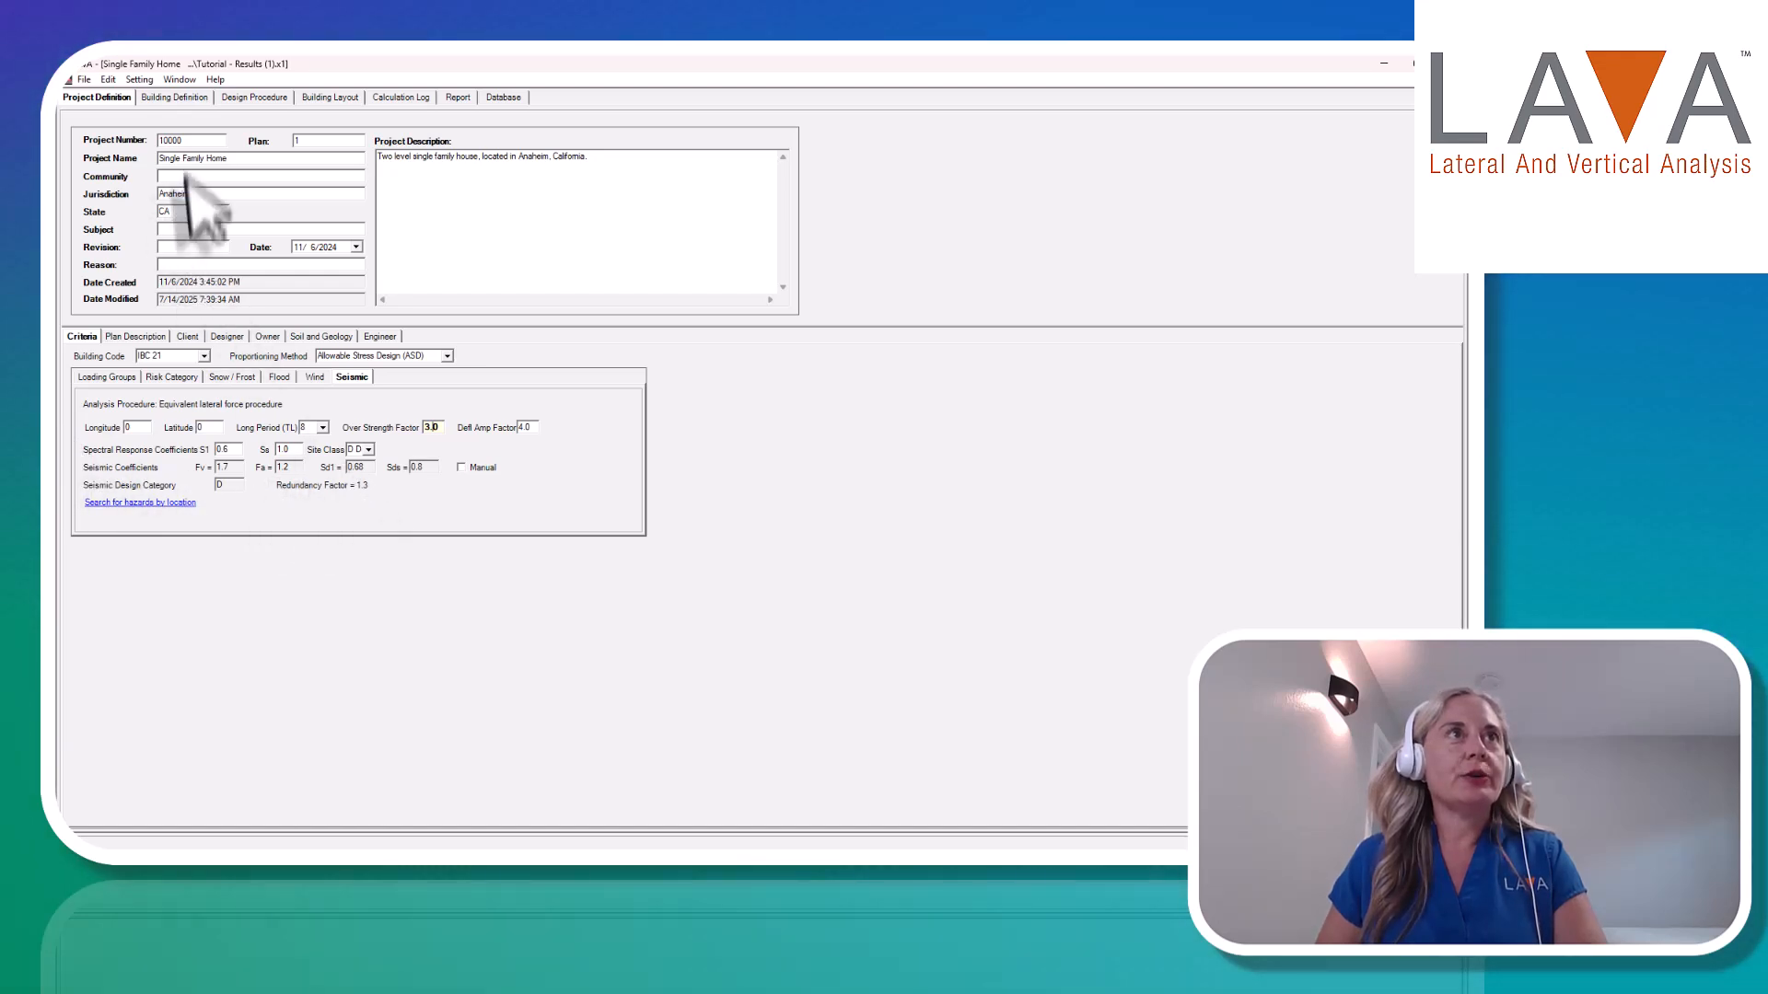
Check the building profile and the seismic analysis settings of the design procedure.
click(193, 97)
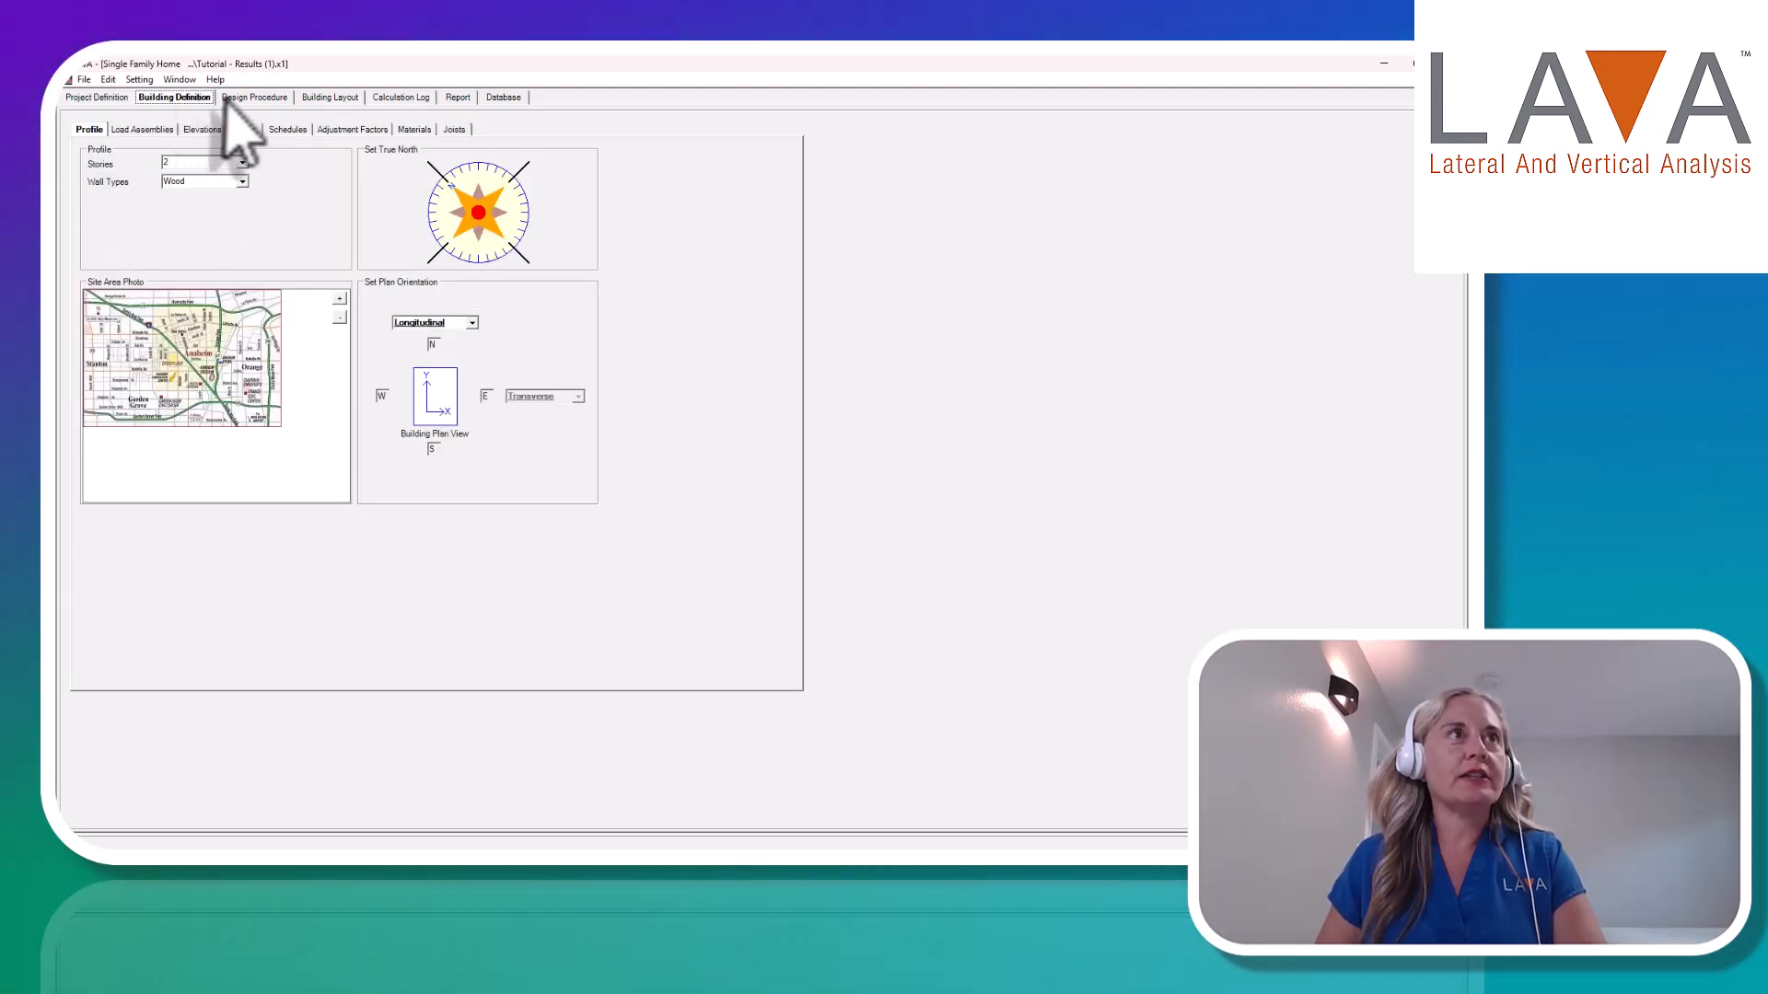
click(232, 98)
click(129, 127)
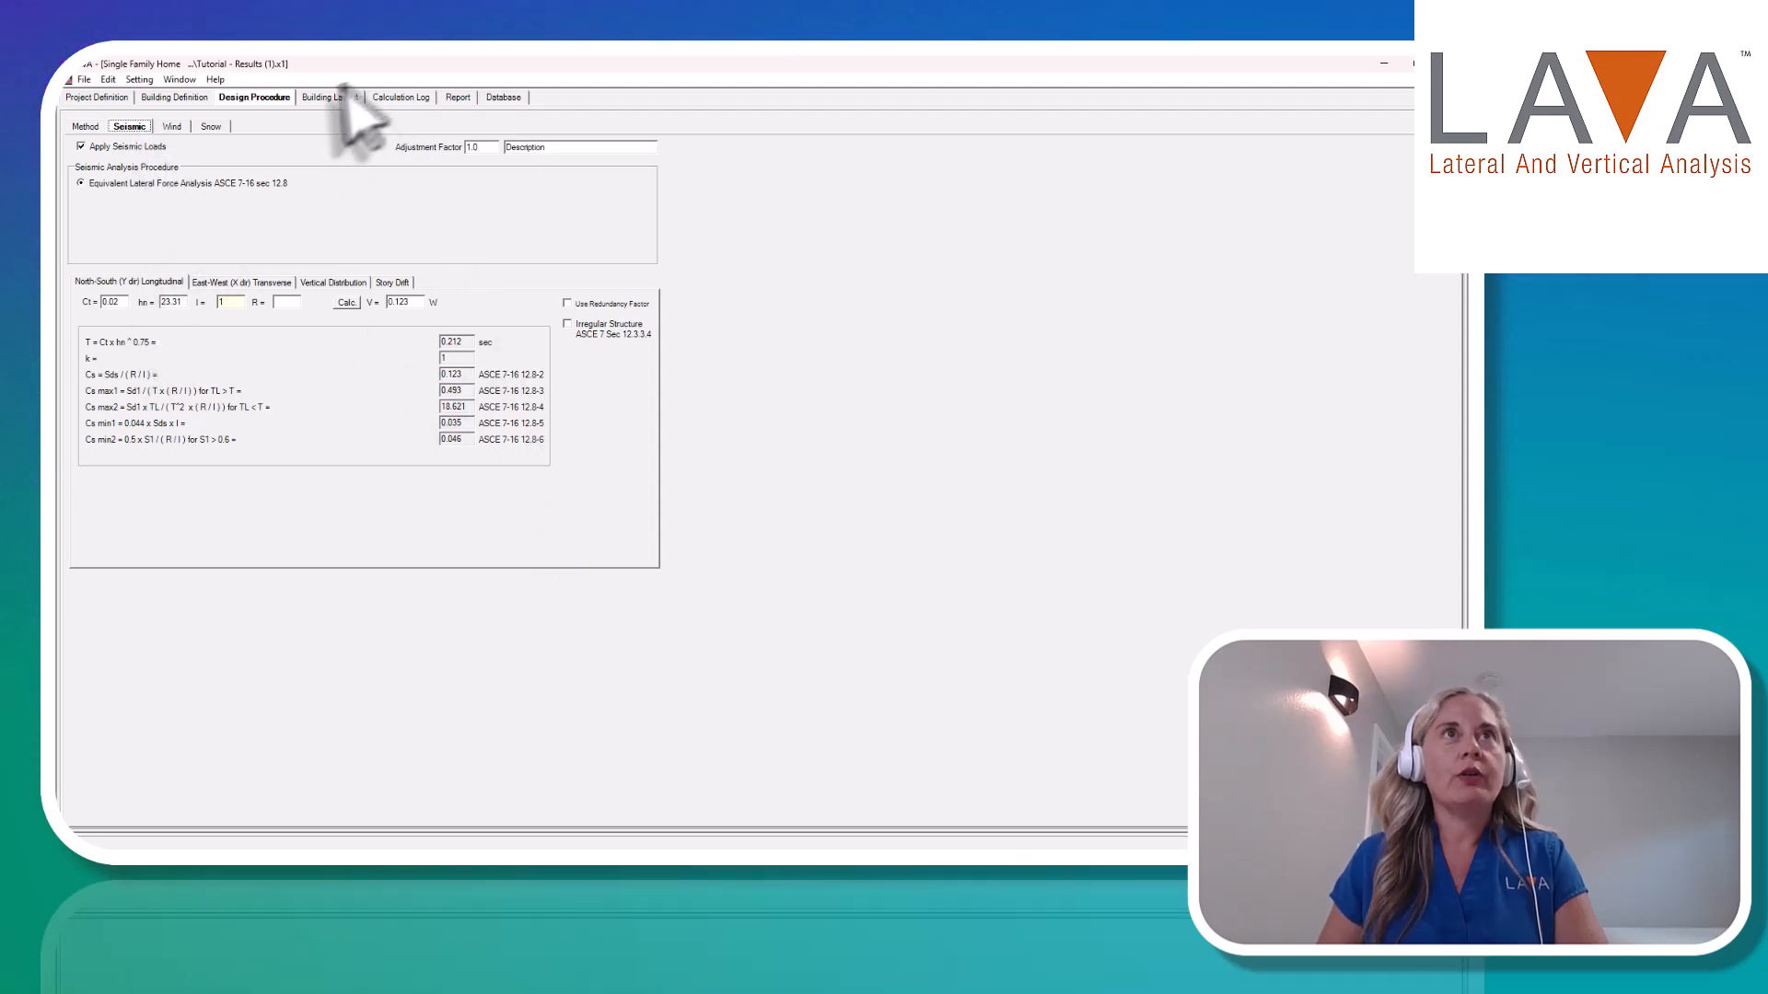
Return to the report and page through the Beams section, from the summary through the individual beam analyses.
click(458, 98)
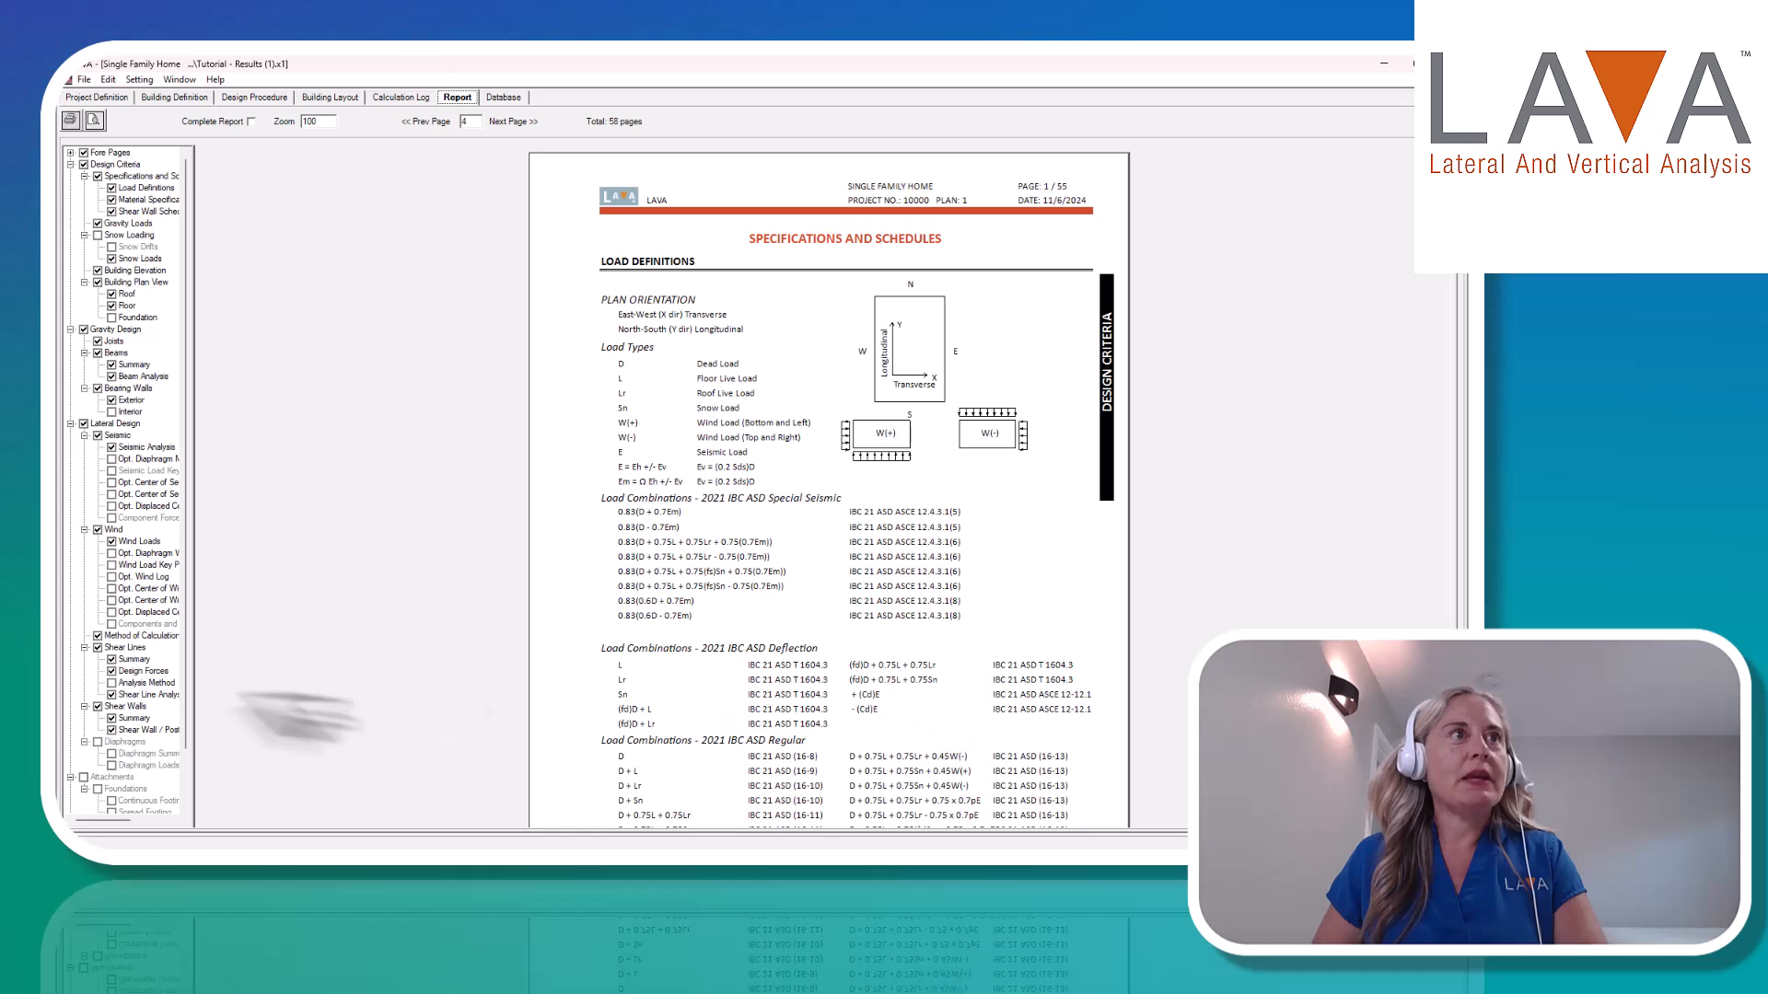
click(115, 353)
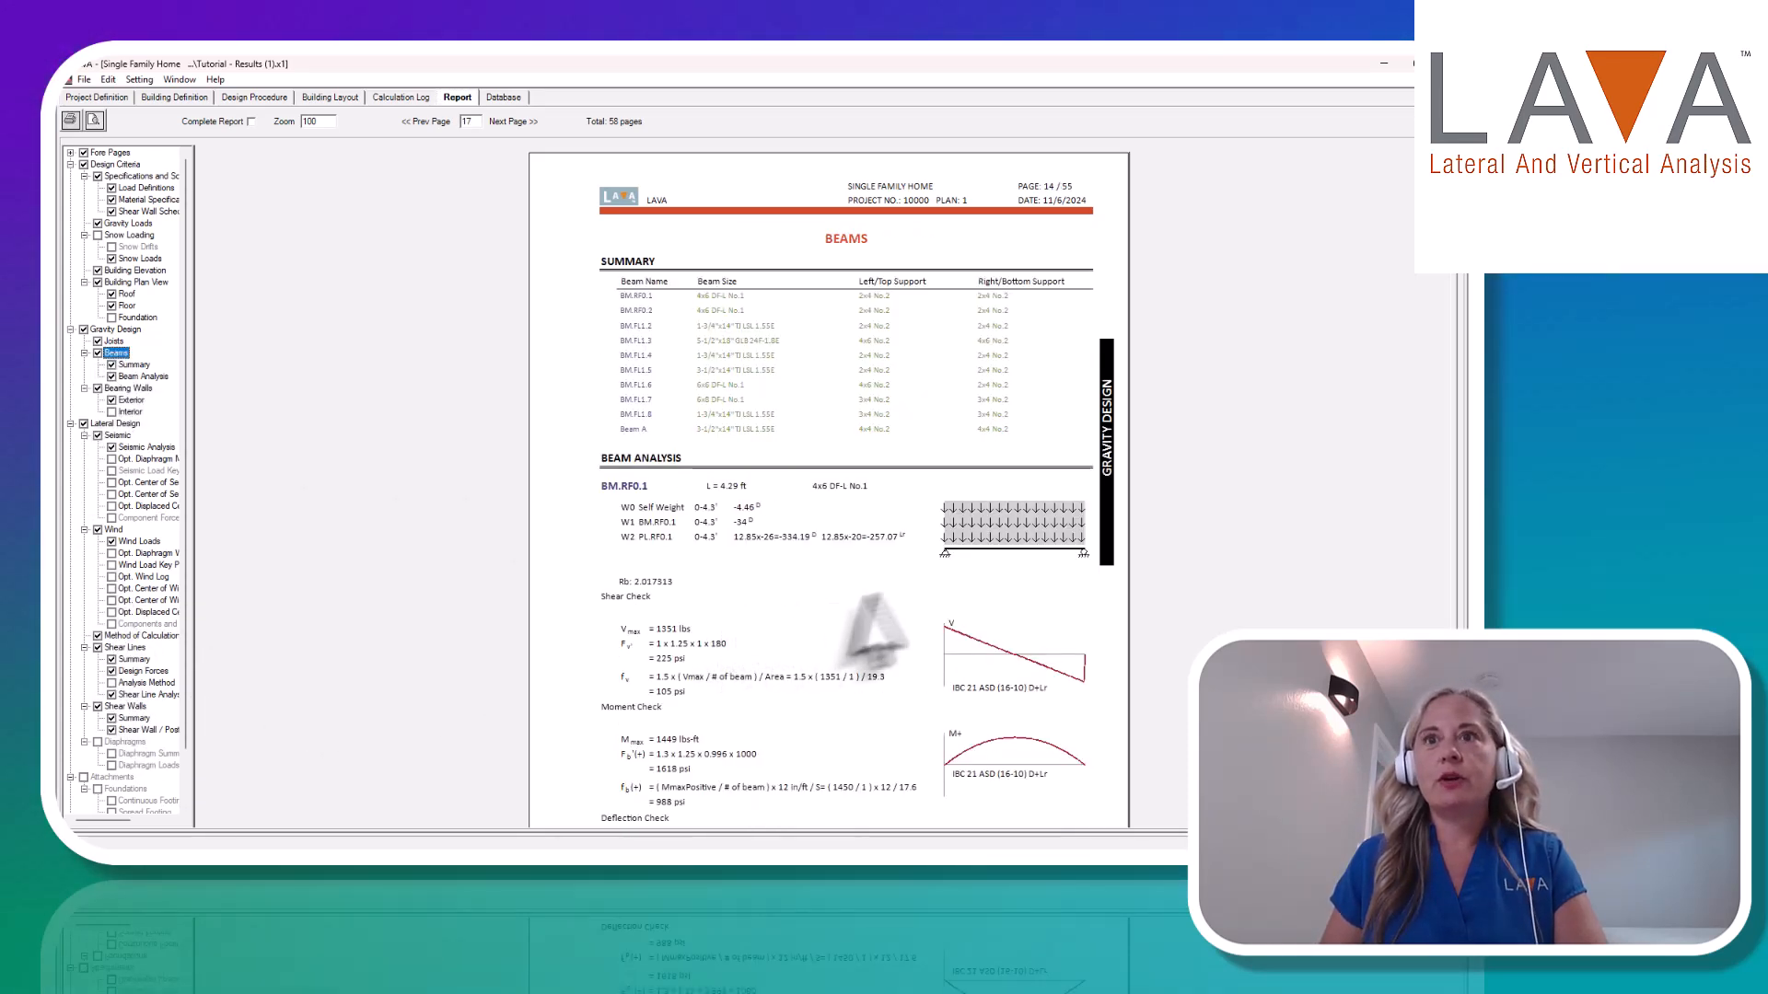
scroll(1455, 428, down, 2)
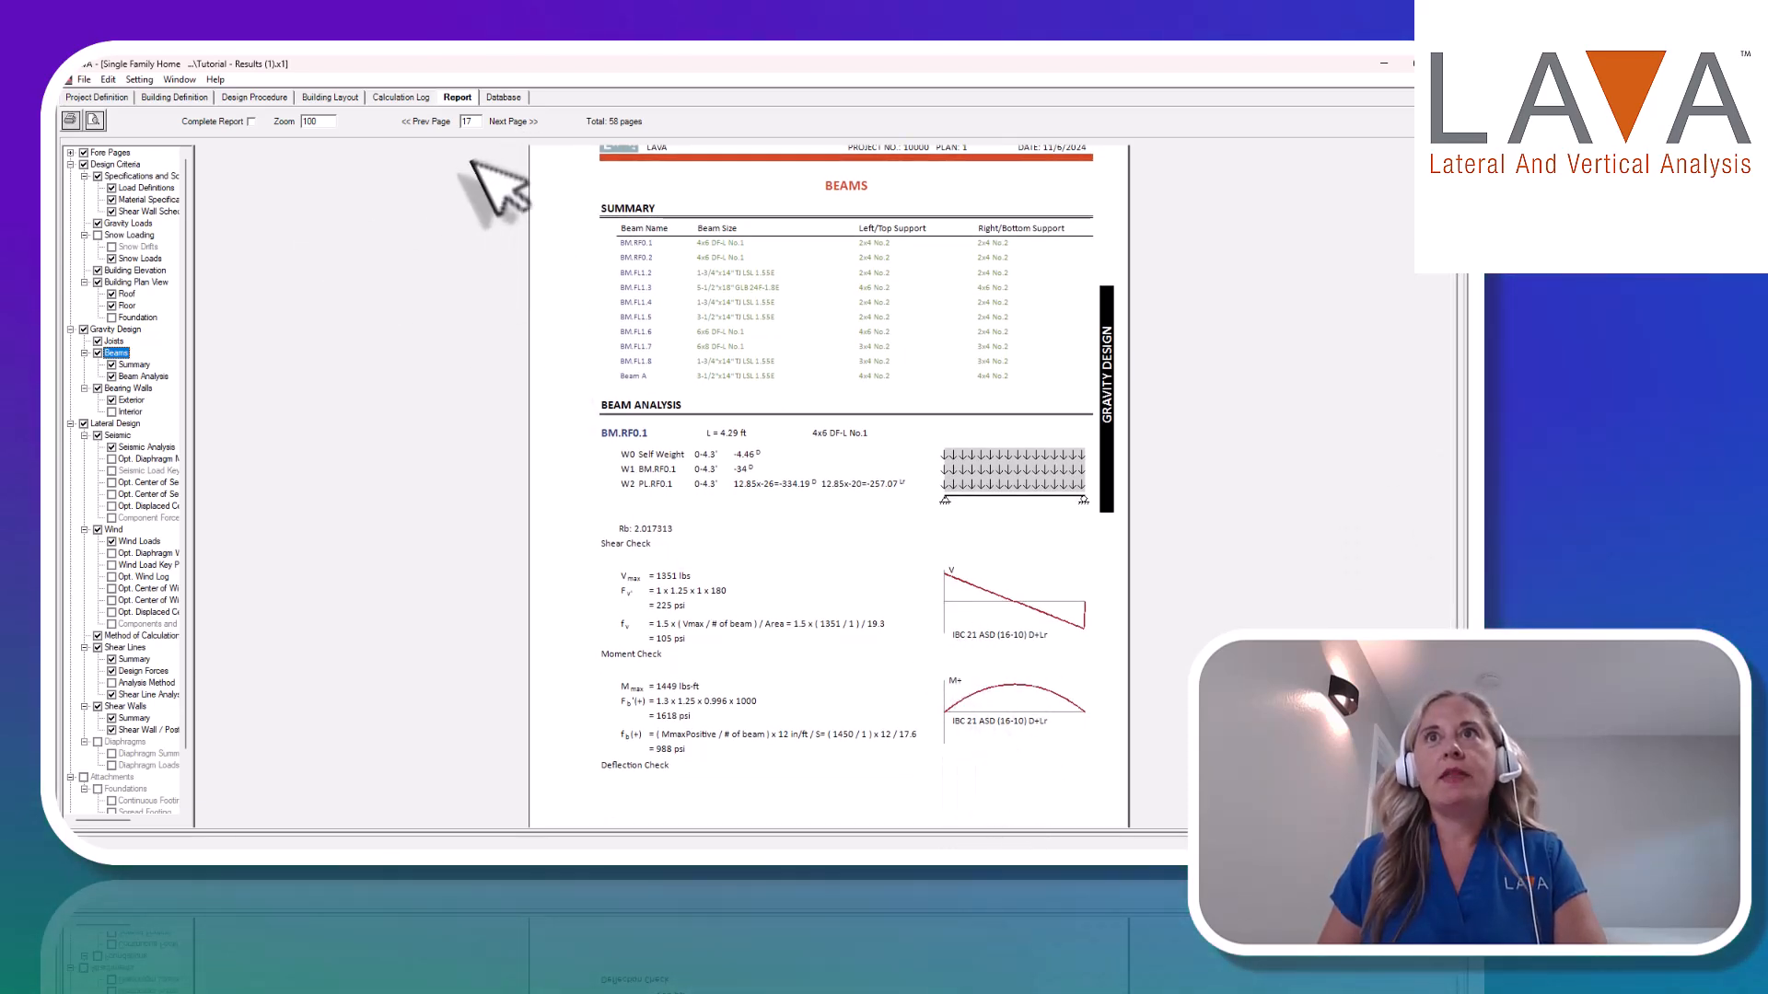
click(511, 122)
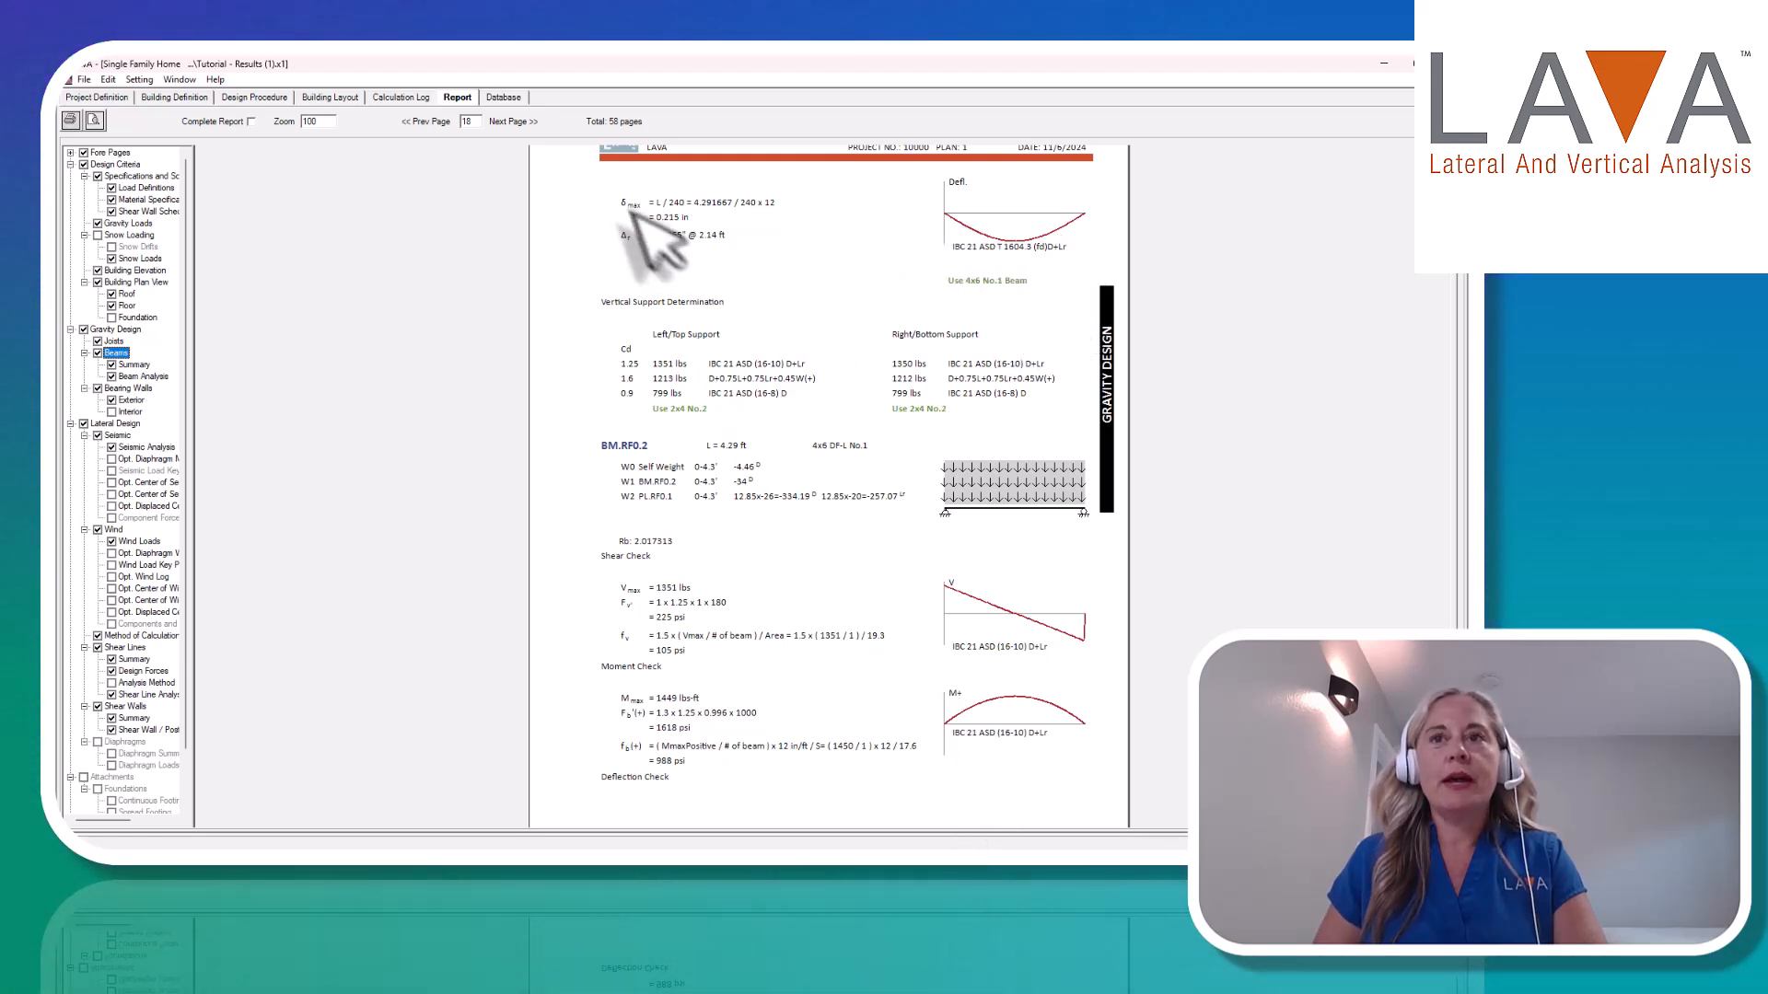
click(509, 122)
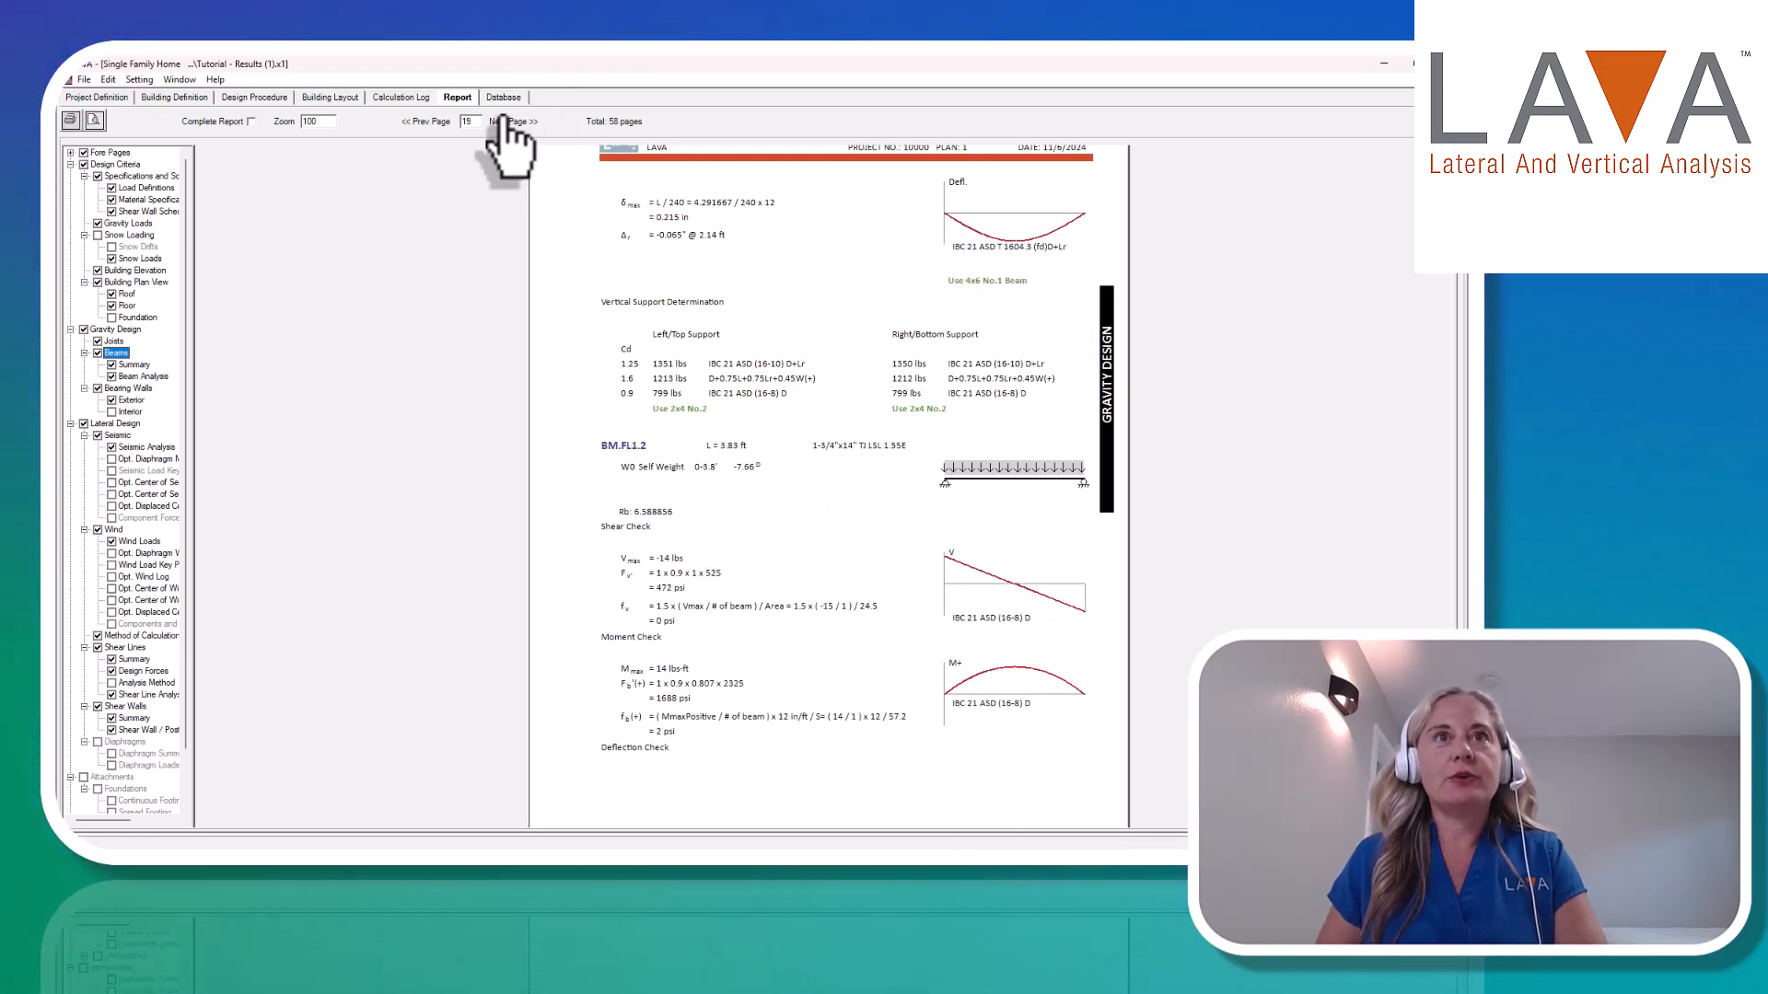
click(509, 123)
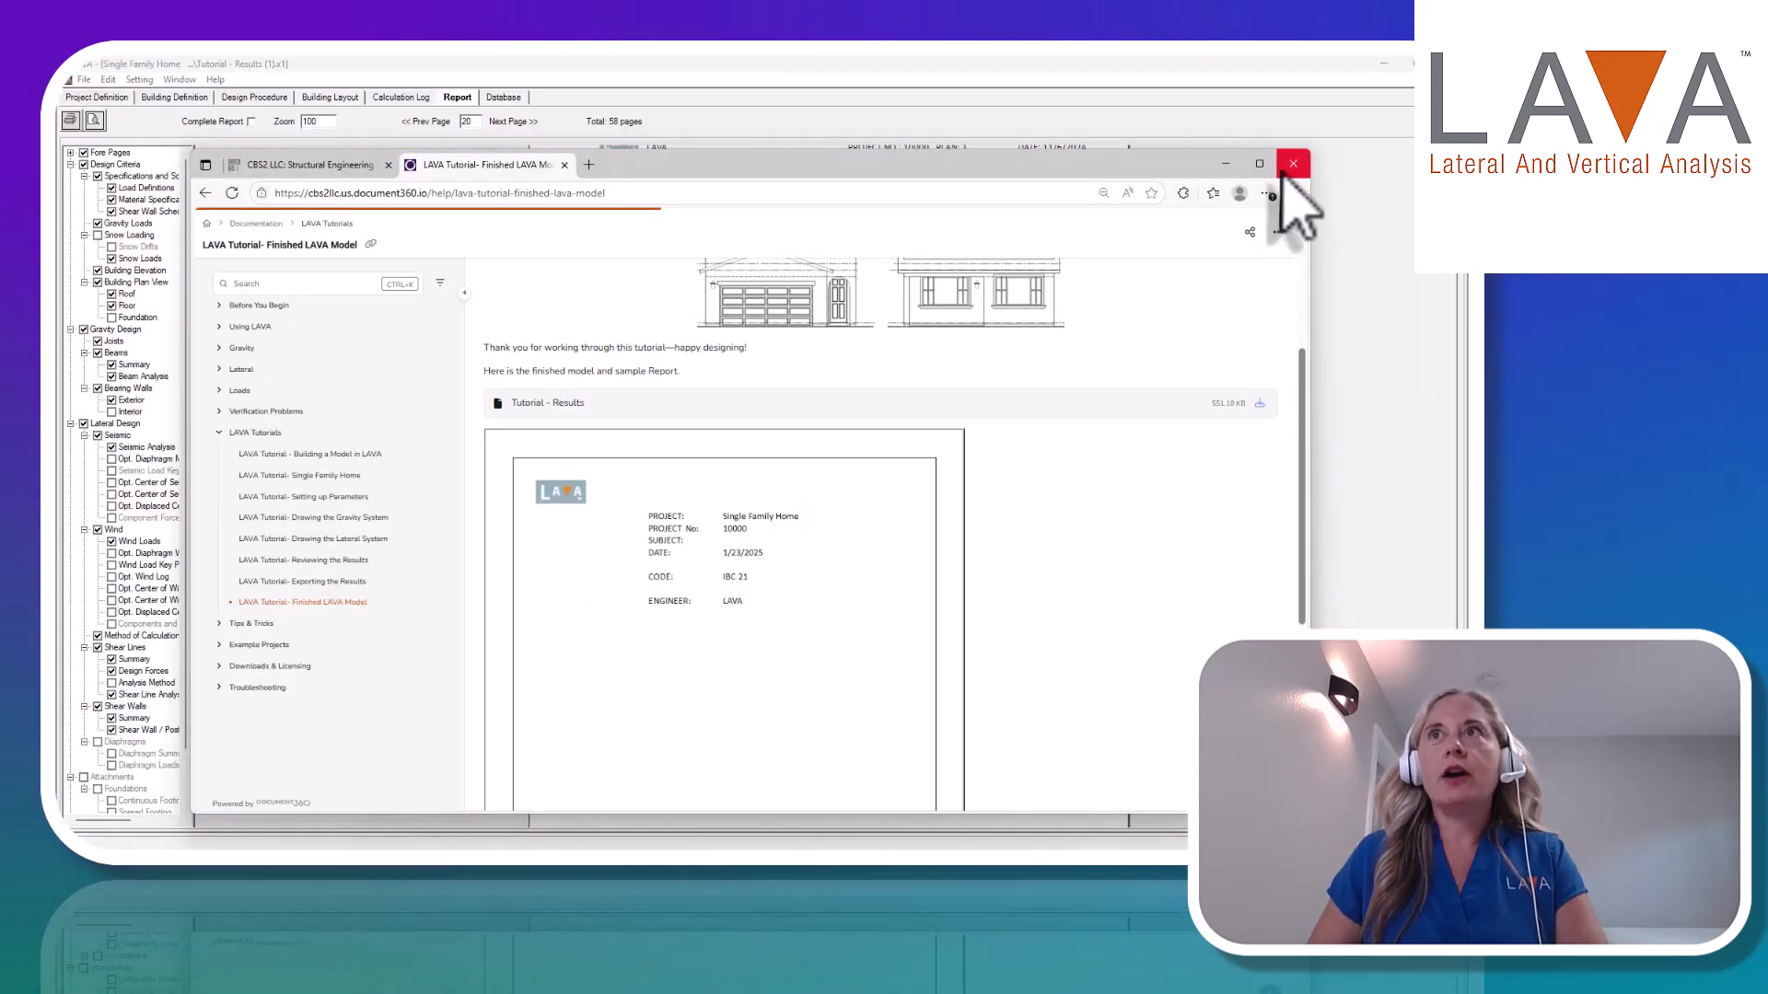
Switch to the online help in the browser and read the Lateral article Seismic Load Effects in LAVA through its example beam problem.
mouse_move(1267, 173)
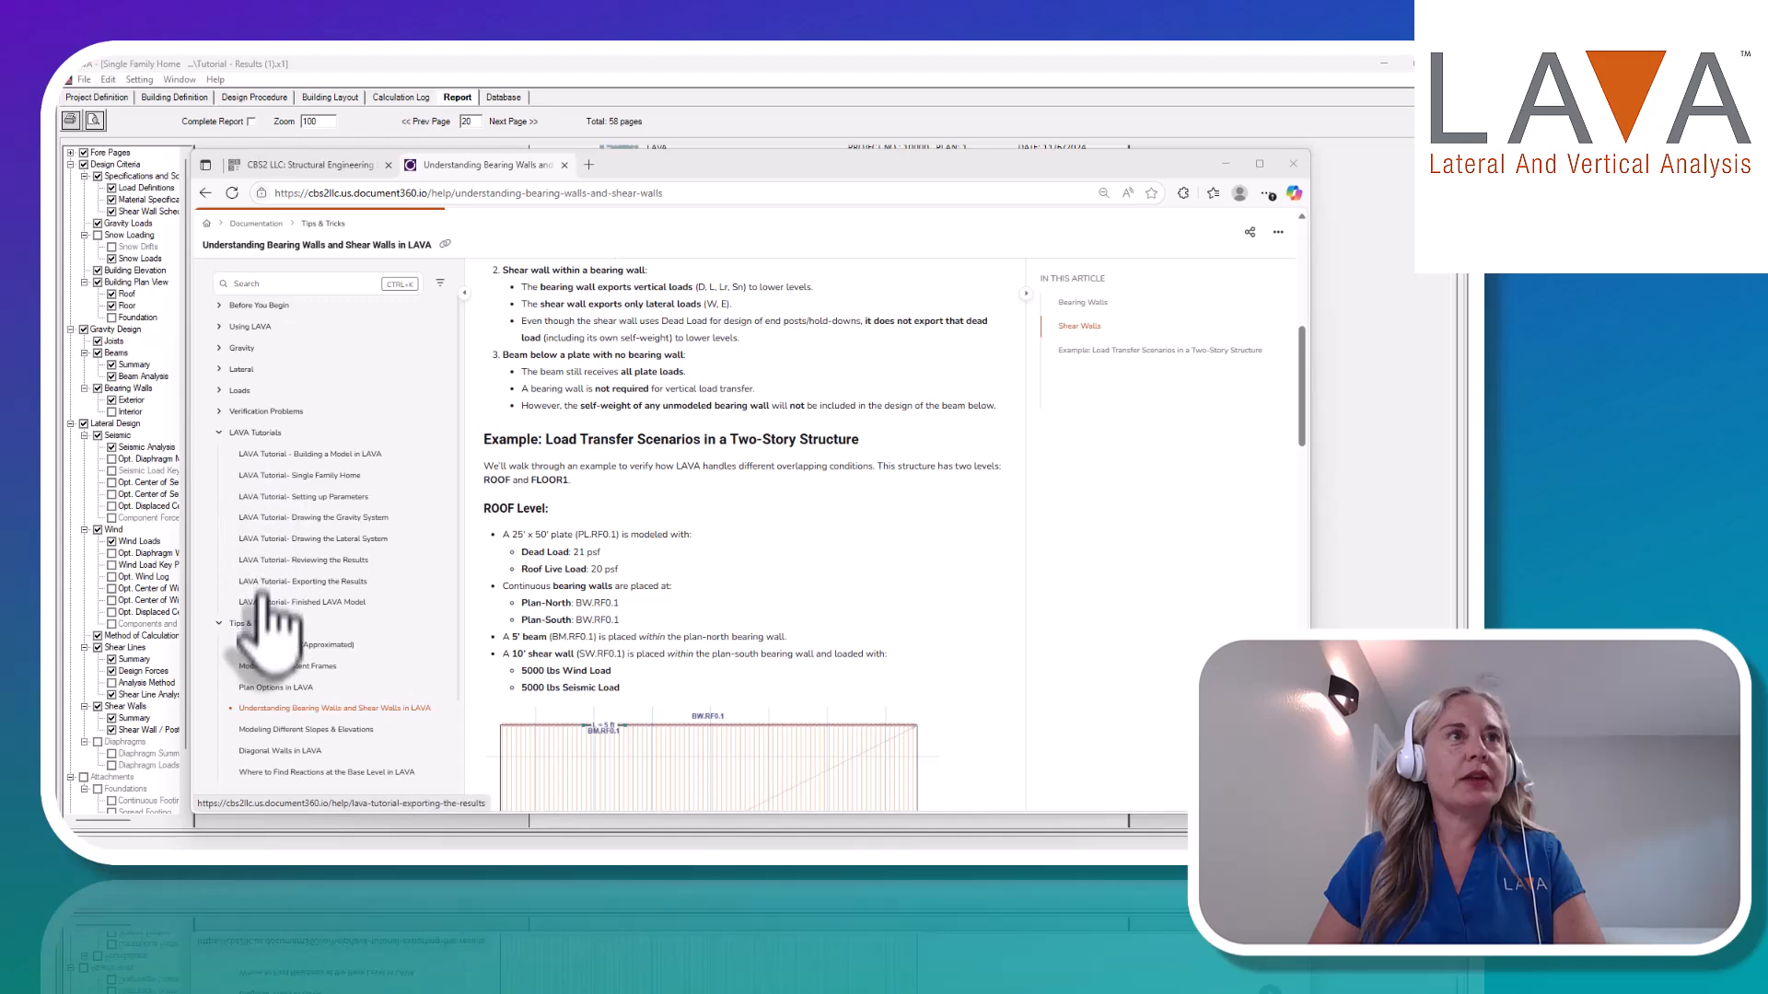
click(232, 370)
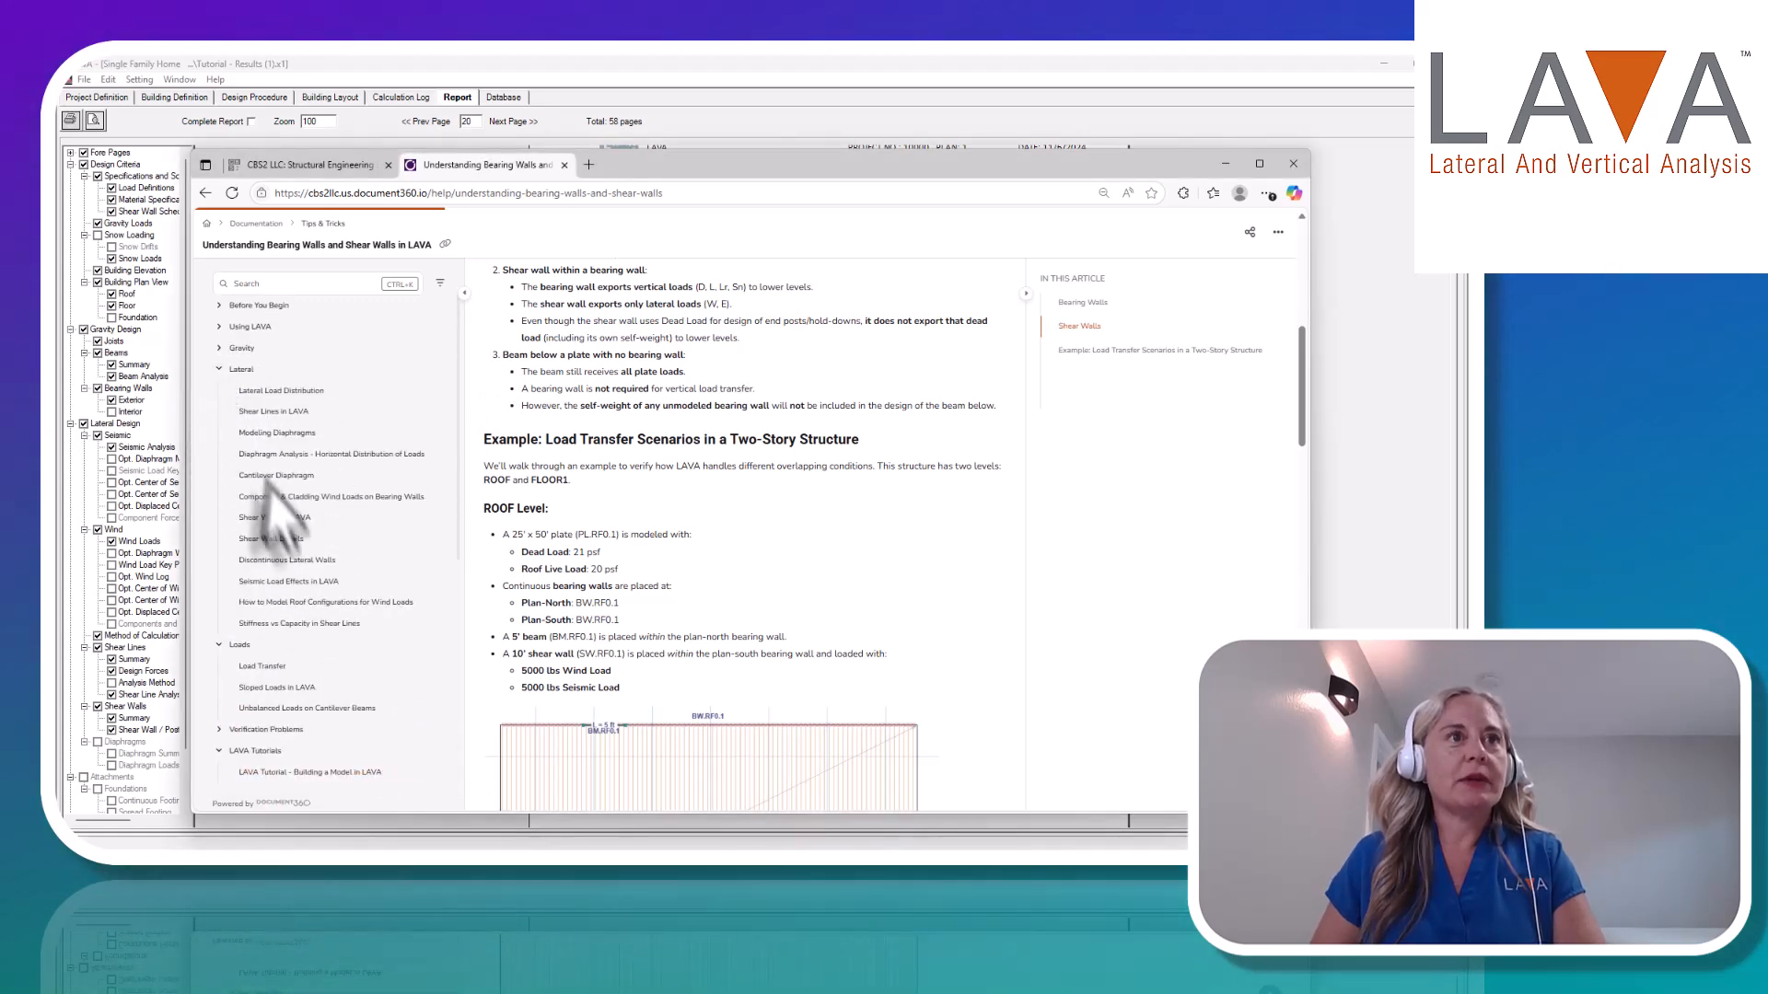
click(293, 585)
scroll(709, 552, down, 3)
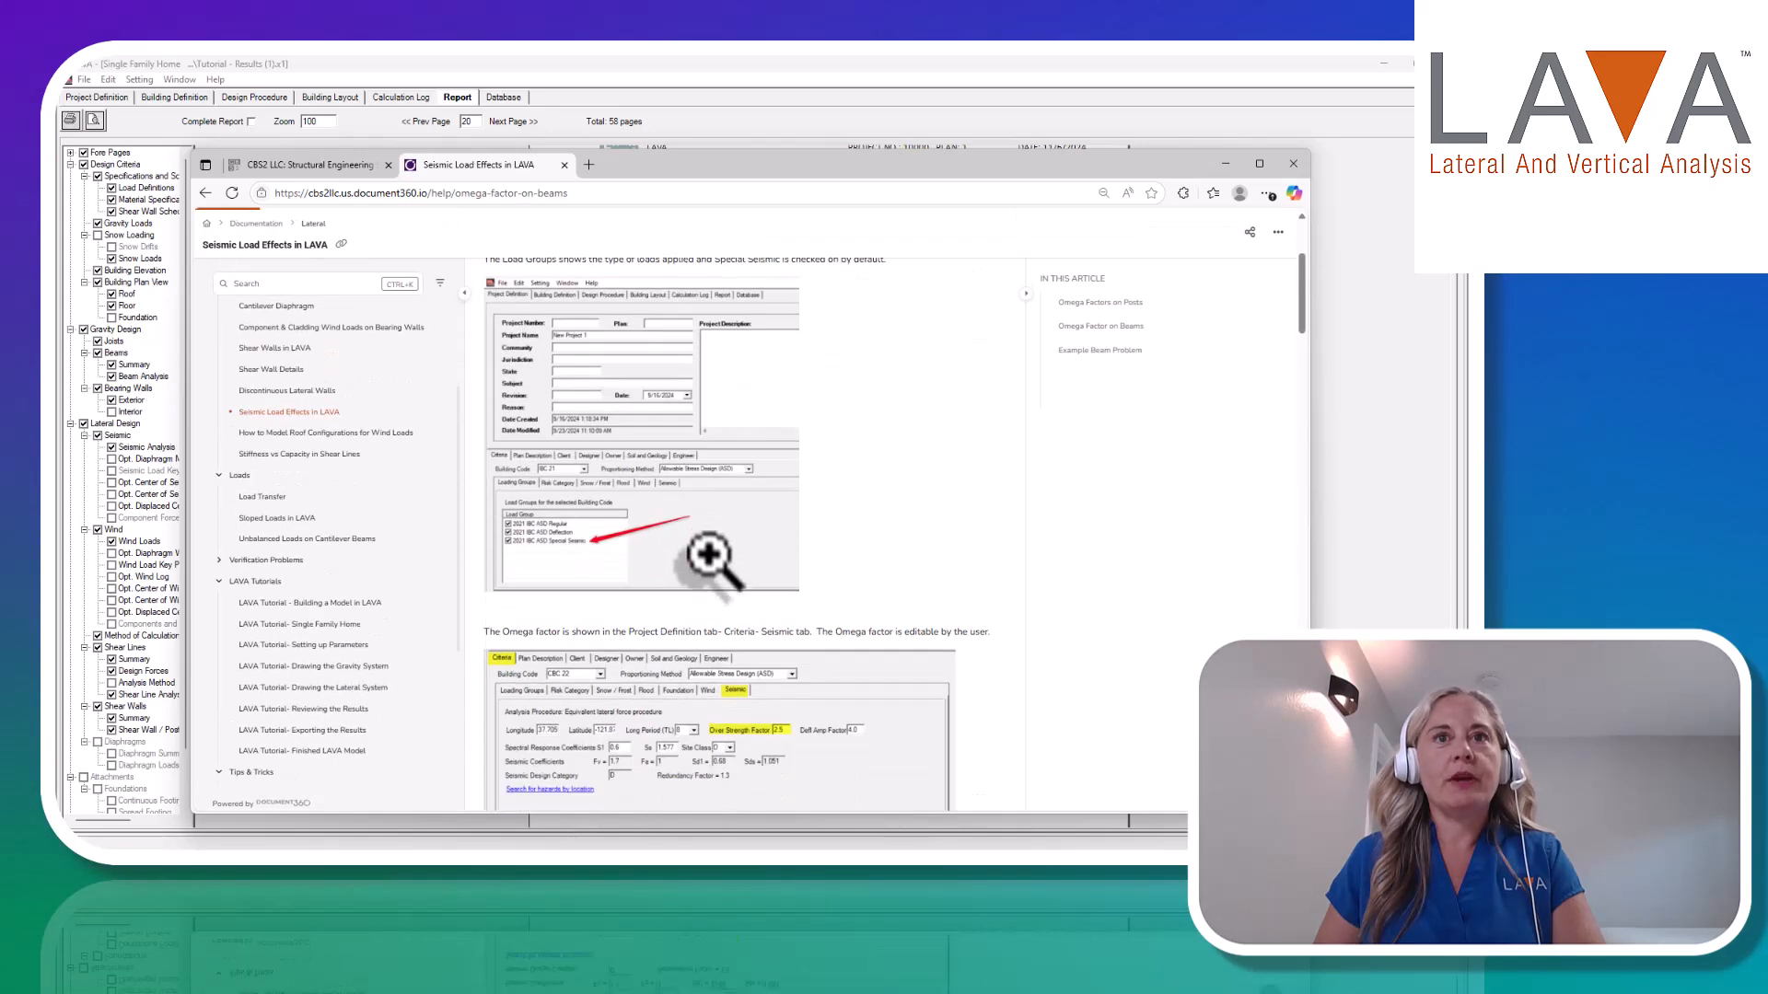
scroll(709, 557, down, 10)
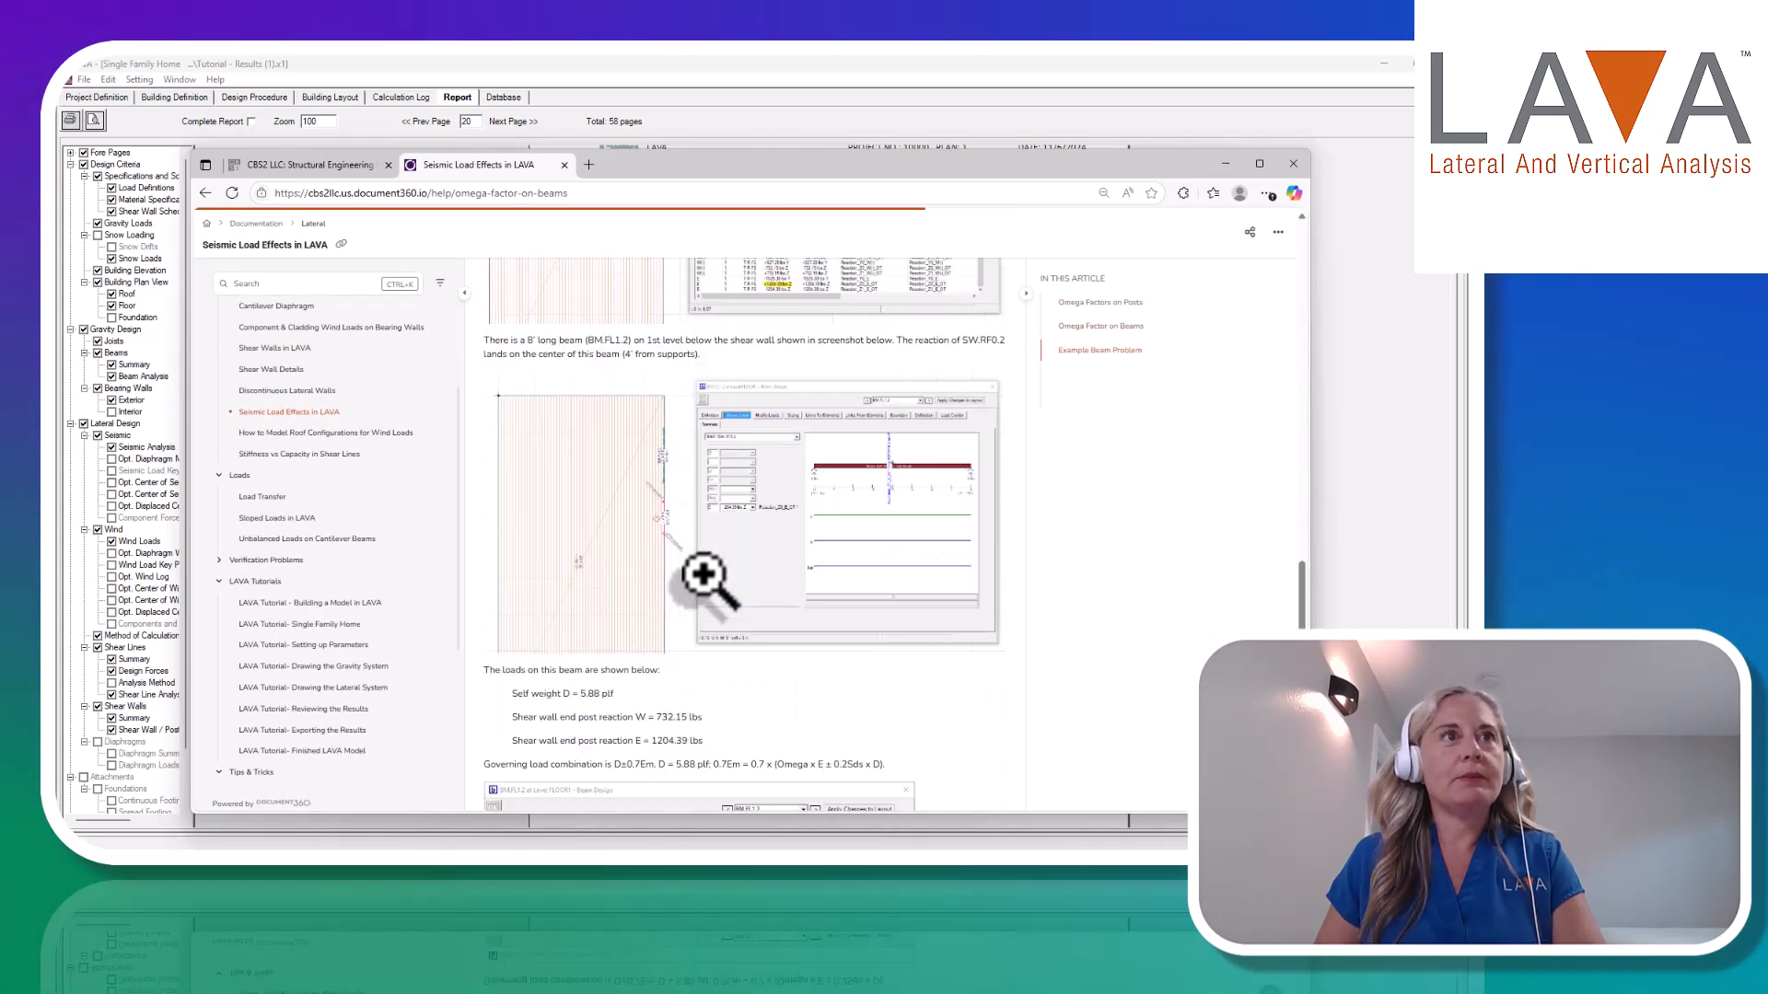
scroll(704, 580, down, 10)
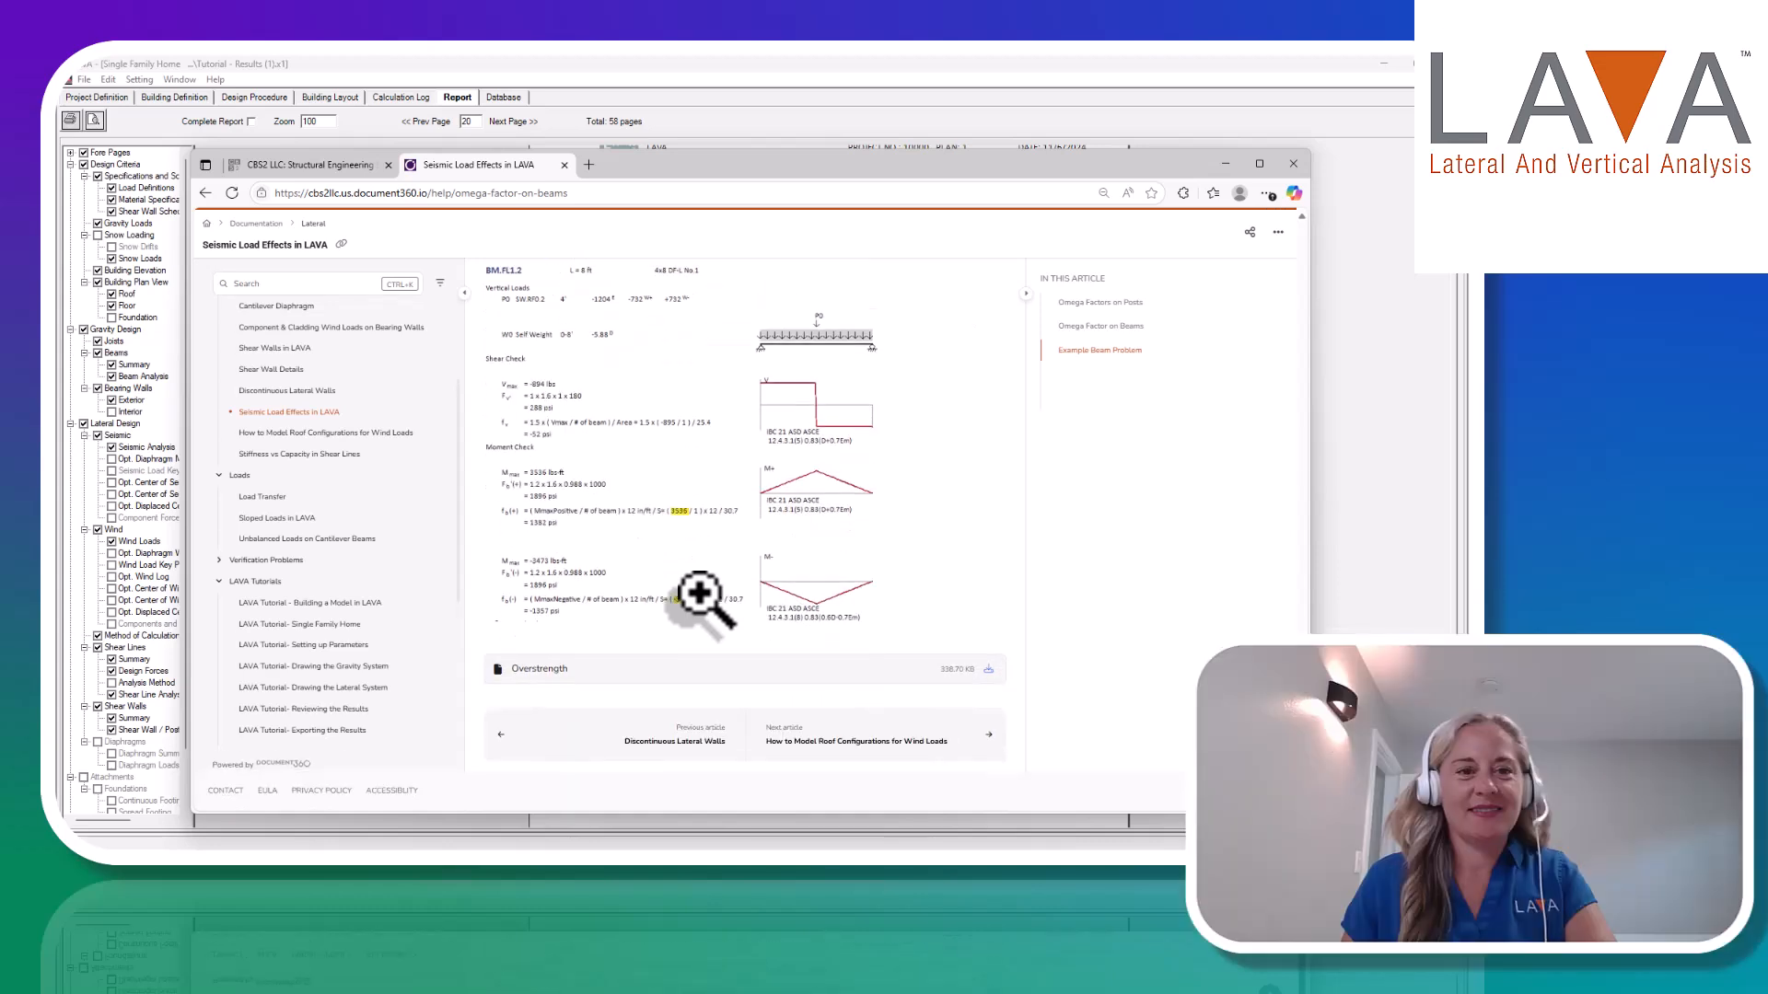
scroll(649, 591, up, 3)
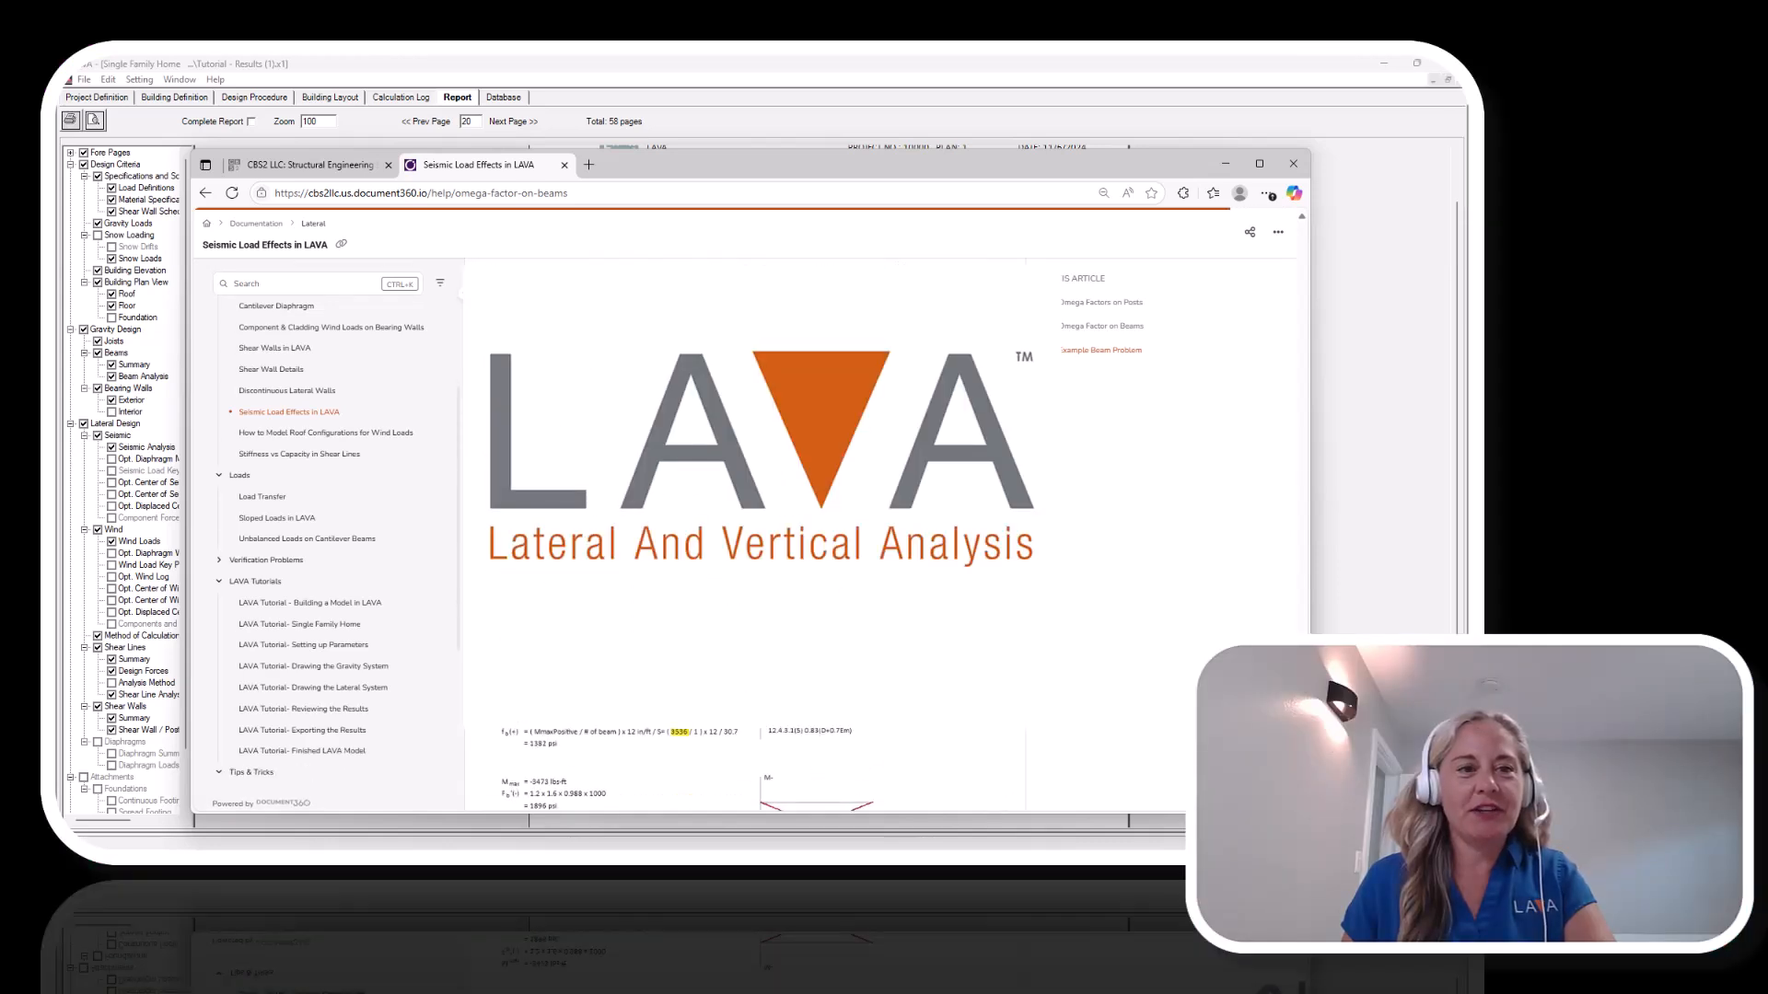